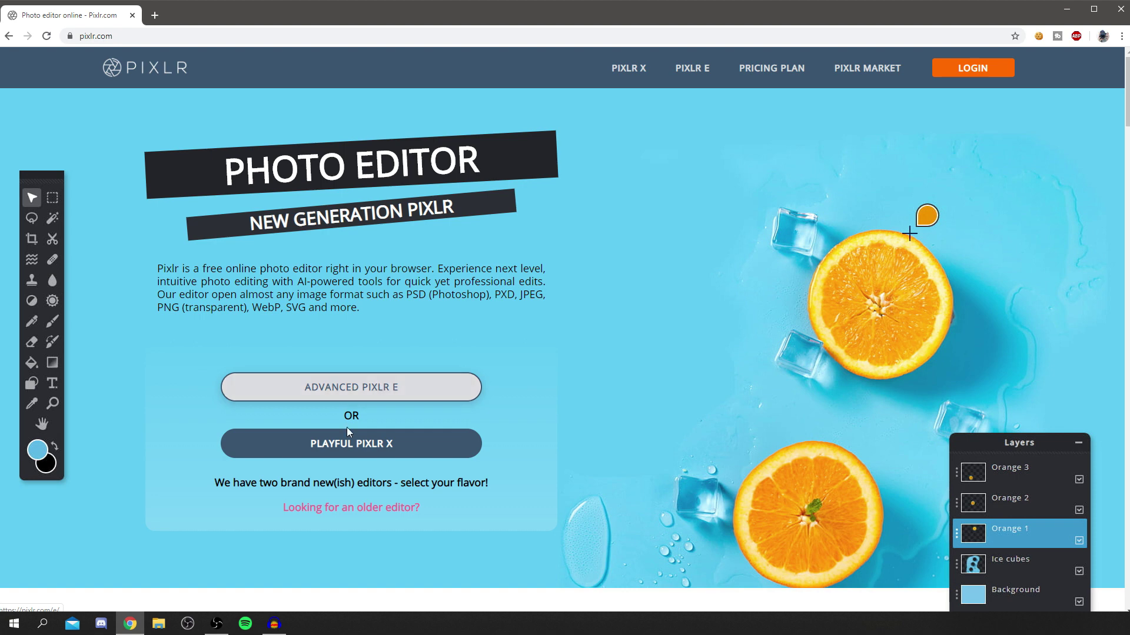
- Open Pixlr E's advanced editor, start a new image and name it Banner
{"action": "left_click", "coordinate": [338, 390]}
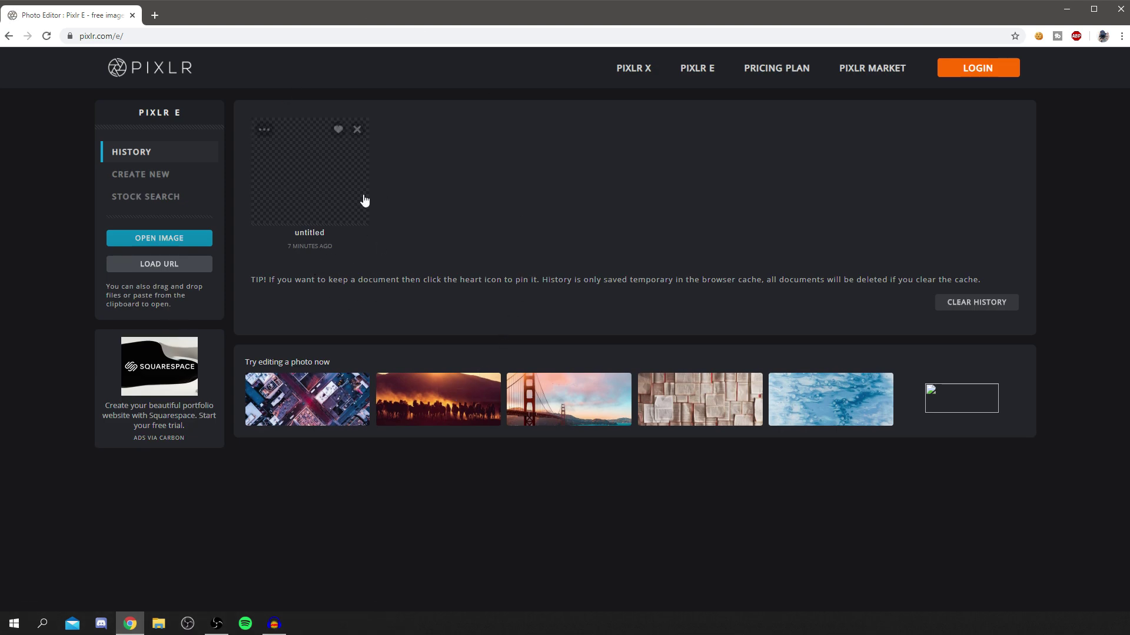
{"action": "left_click", "coordinate": [154, 174]}
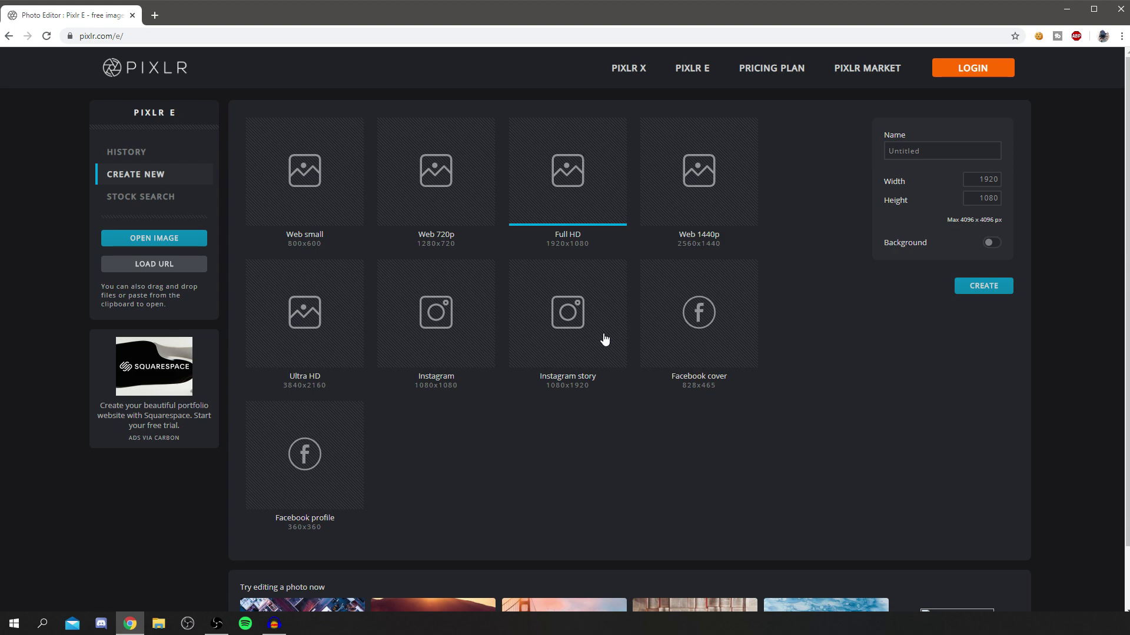
{"action": "double_click", "coordinate": [988, 180]}
{"action": "key", "text": "shift+Tab"}
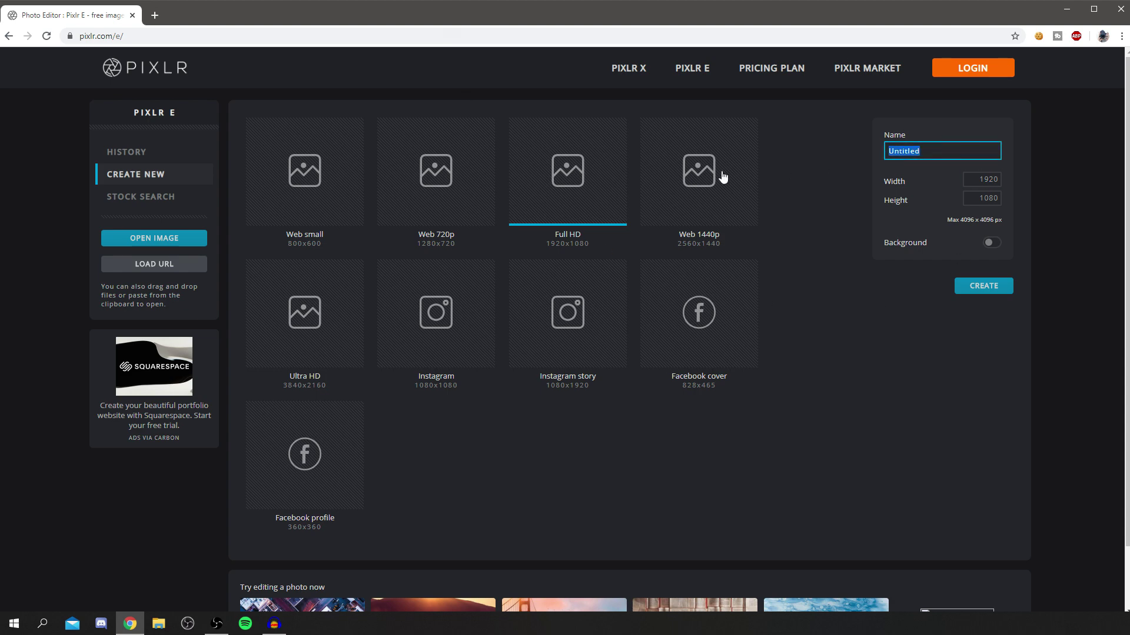
{"action": "type", "text": "Banner"}
- Set the image size to 2560 × 1440 and toggle the background colour option
{"action": "key", "text": "Tab"}
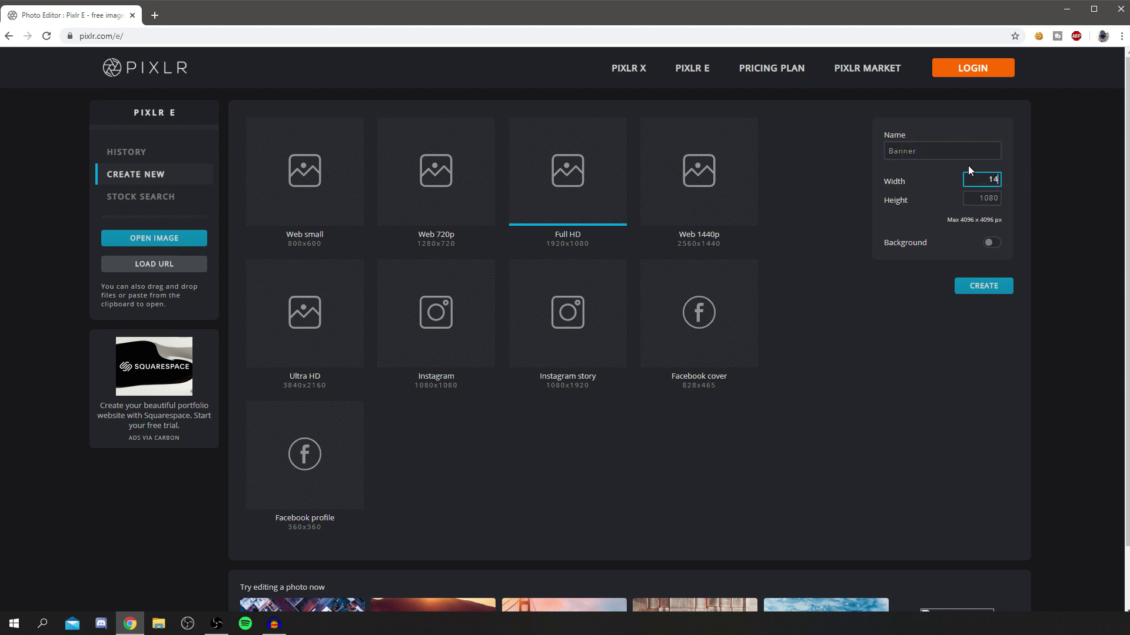
{"action": "key", "text": "Tab"}
{"action": "type", "text": "2"}
{"action": "key", "text": "shift+Tab"}
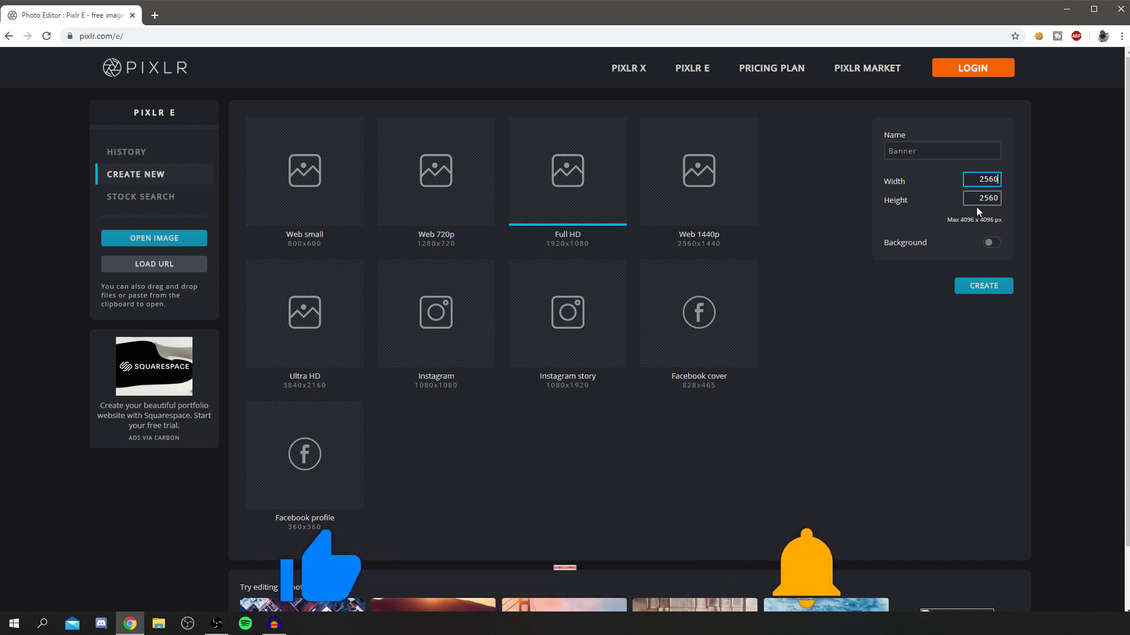
{"action": "type", "text": "2560"}
{"action": "key", "text": "Tab"}
{"action": "type", "text": "14"}
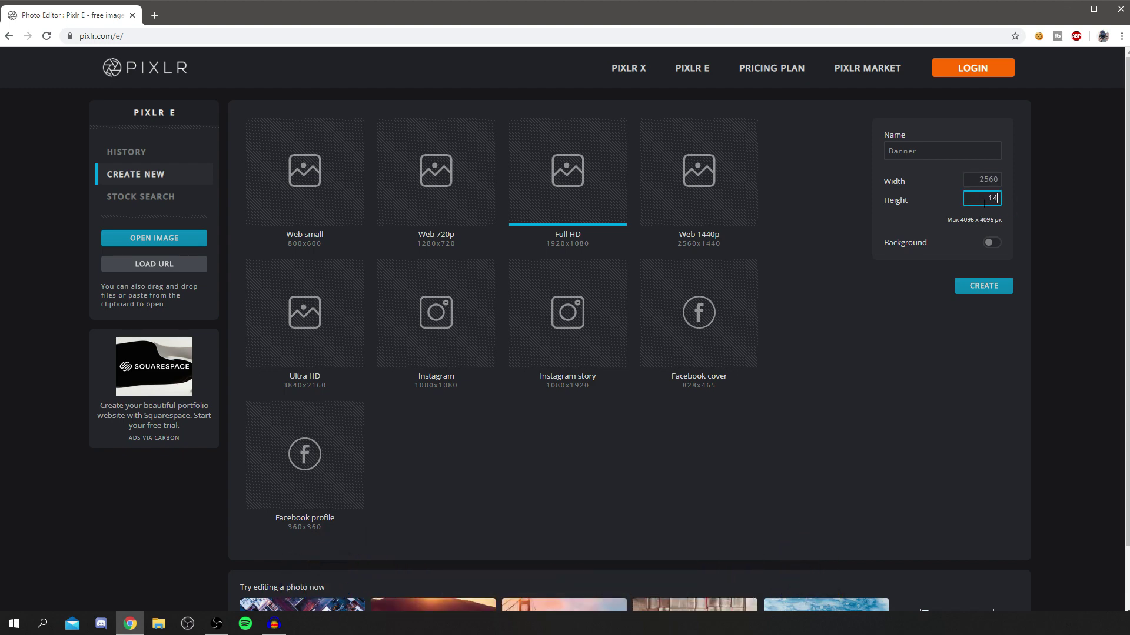
{"action": "type", "text": "40"}
{"action": "left_click", "coordinate": [988, 243]}
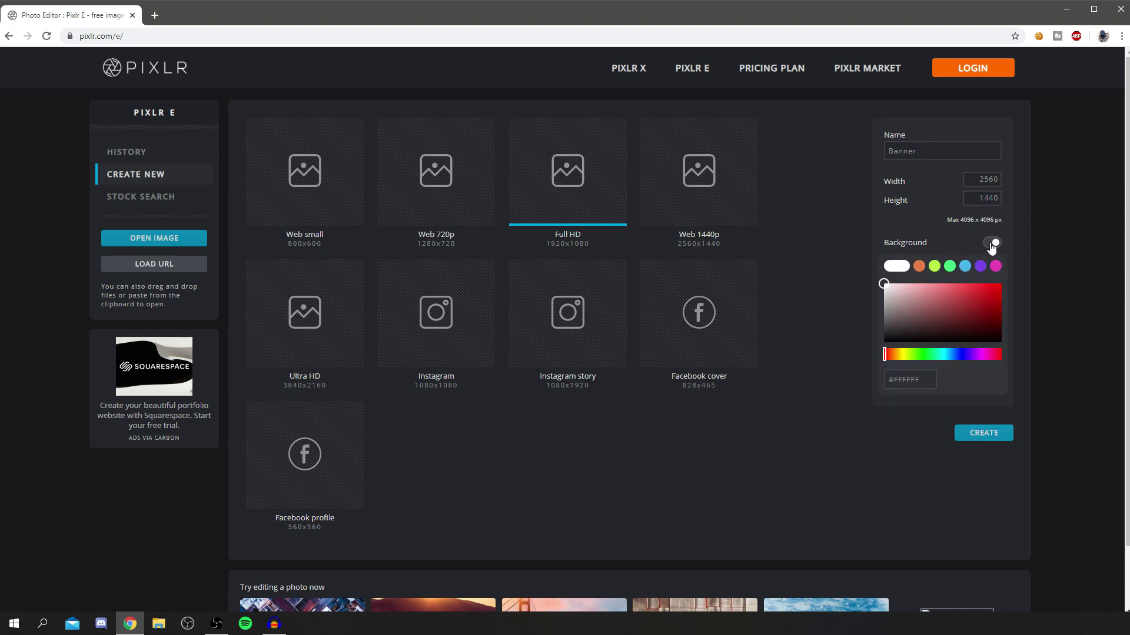
{"action": "left_click", "coordinate": [991, 244]}
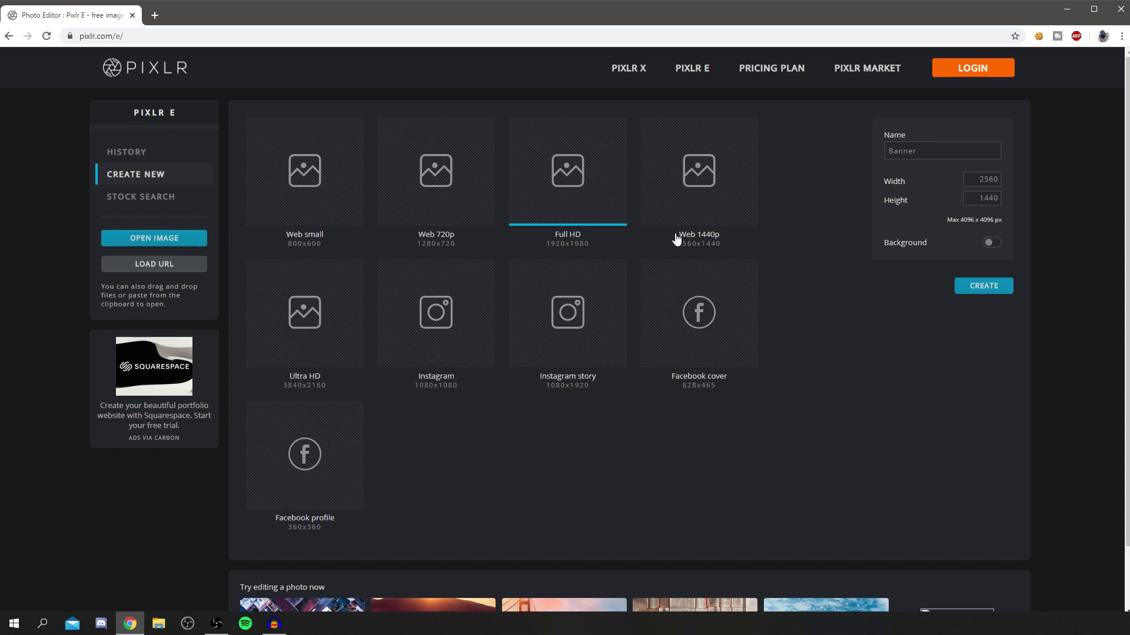
{"action": "left_click", "coordinate": [994, 244]}
- Keep the background transparent and create the 2560 × 1440 Banner canvas
{"action": "left_click", "coordinate": [993, 242]}
{"action": "left_click", "coordinate": [997, 286]}
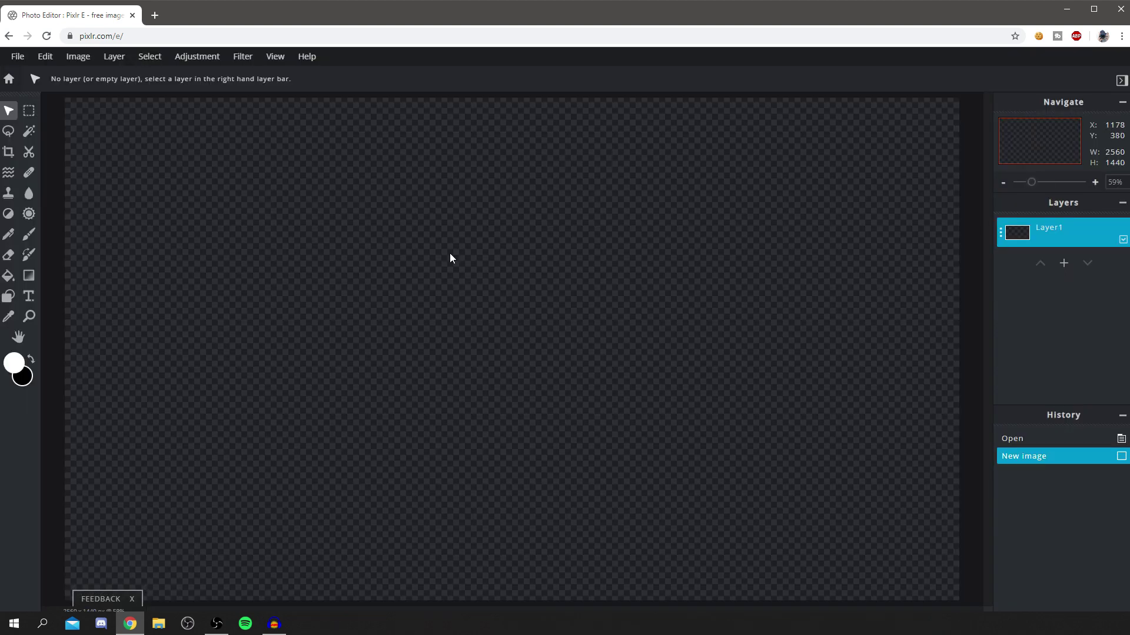
{"action": "scroll", "coordinate": [411, 409], "scroll_direction": "down", "scroll_amount": 3}
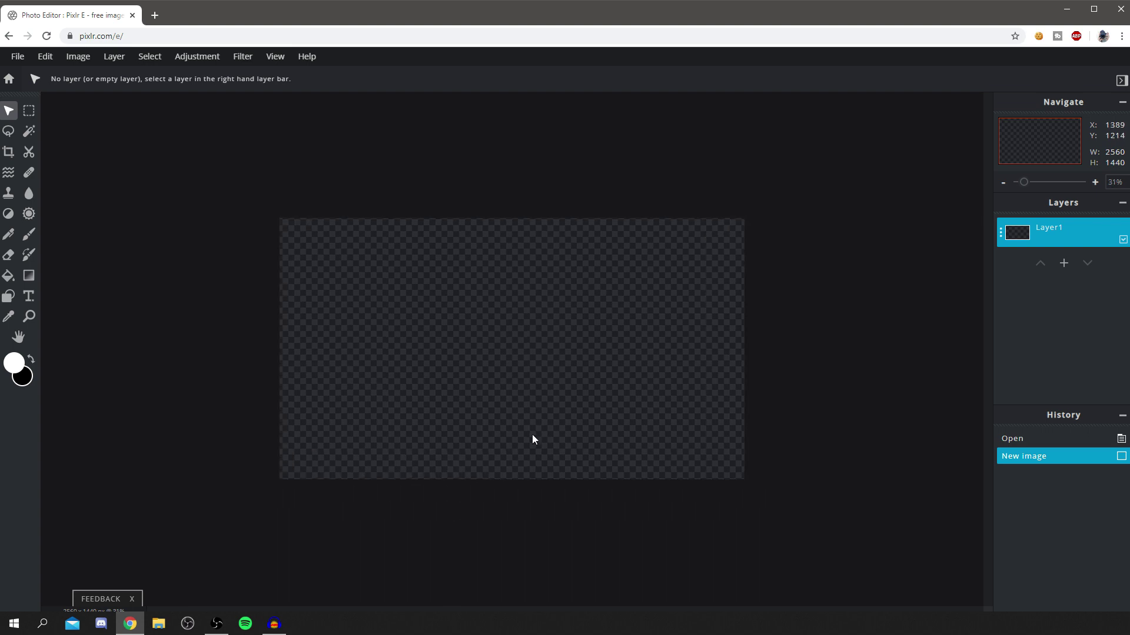
{"action": "scroll", "coordinate": [601, 507], "scroll_direction": "up", "scroll_amount": 2}
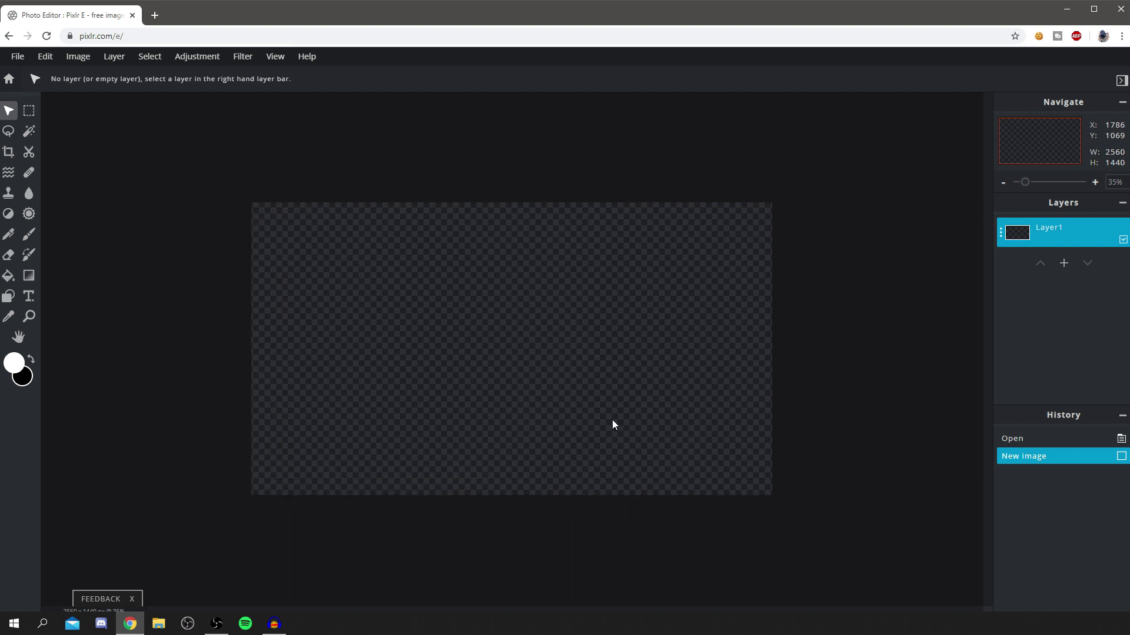
{"action": "scroll", "coordinate": [667, 377], "scroll_direction": "up", "scroll_amount": 1}
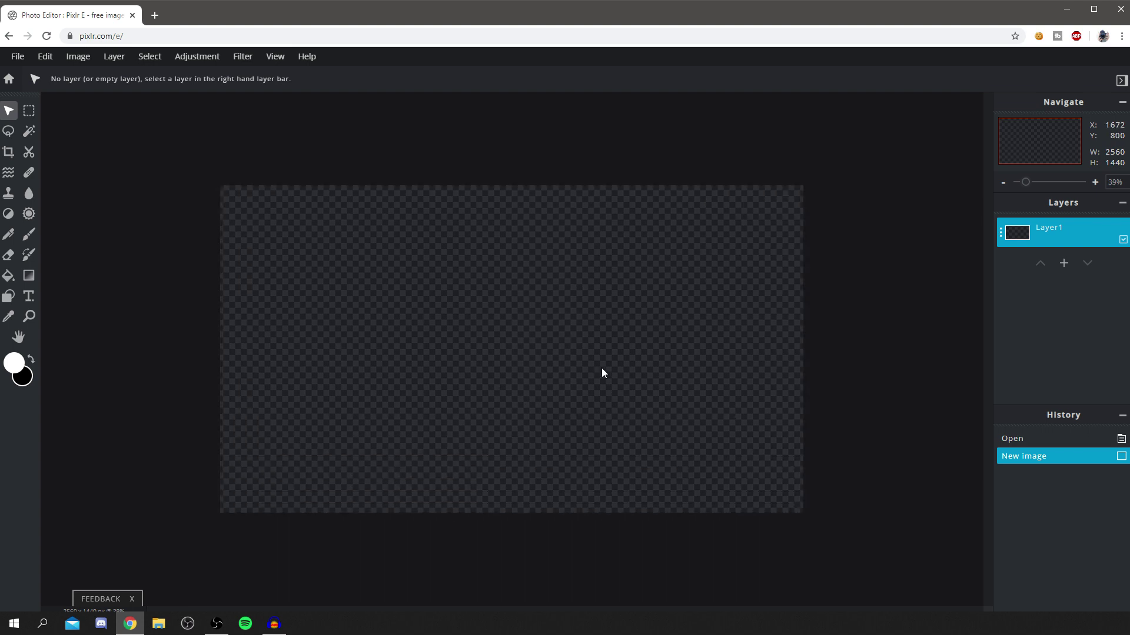
{"action": "scroll", "coordinate": [601, 368], "scroll_direction": "up", "scroll_amount": 2}
{"action": "scroll", "coordinate": [602, 368], "scroll_direction": "down", "scroll_amount": 2}
{"action": "scroll", "coordinate": [602, 369], "scroll_direction": "up", "scroll_amount": 2}
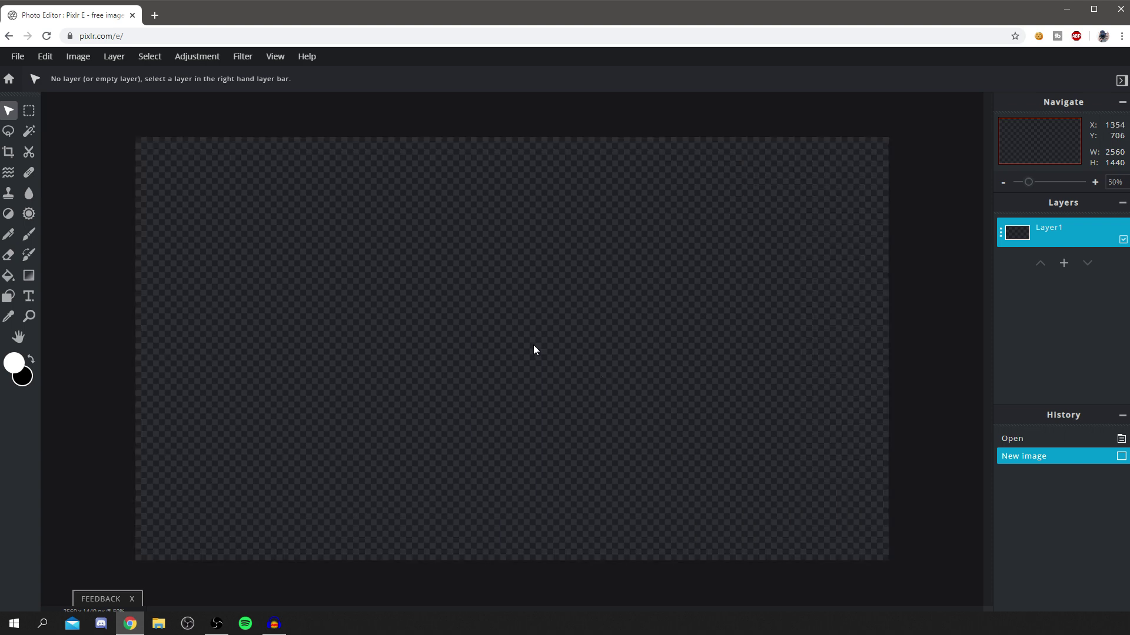
{"action": "scroll", "coordinate": [534, 350], "scroll_direction": "down", "scroll_amount": 5}
{"action": "scroll", "coordinate": [533, 349], "scroll_direction": "up", "scroll_amount": 3}
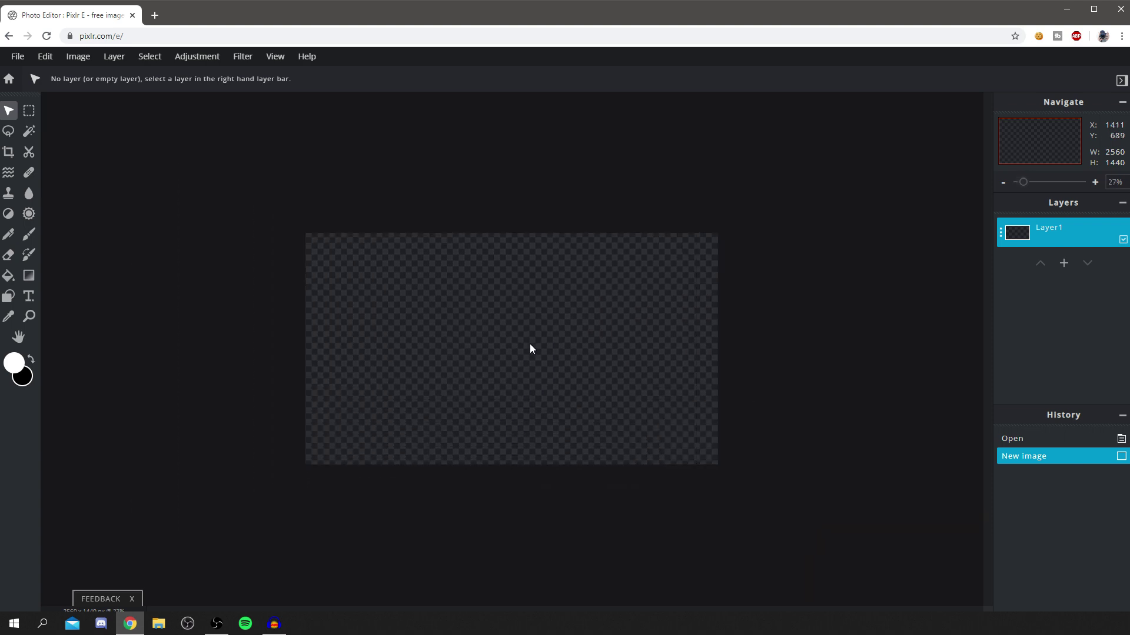
{"action": "scroll", "coordinate": [399, 355], "scroll_direction": "up", "scroll_amount": 2}
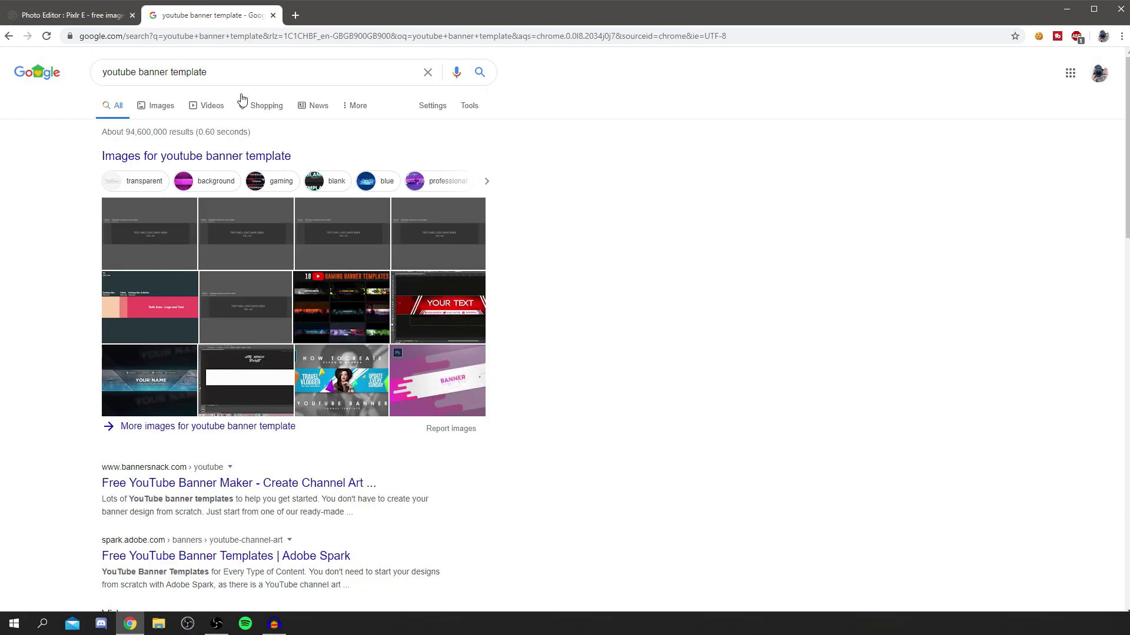
- Find the YouTube Channel Art Template in Google Images and save the image
{"action": "left_click", "coordinate": [167, 113]}
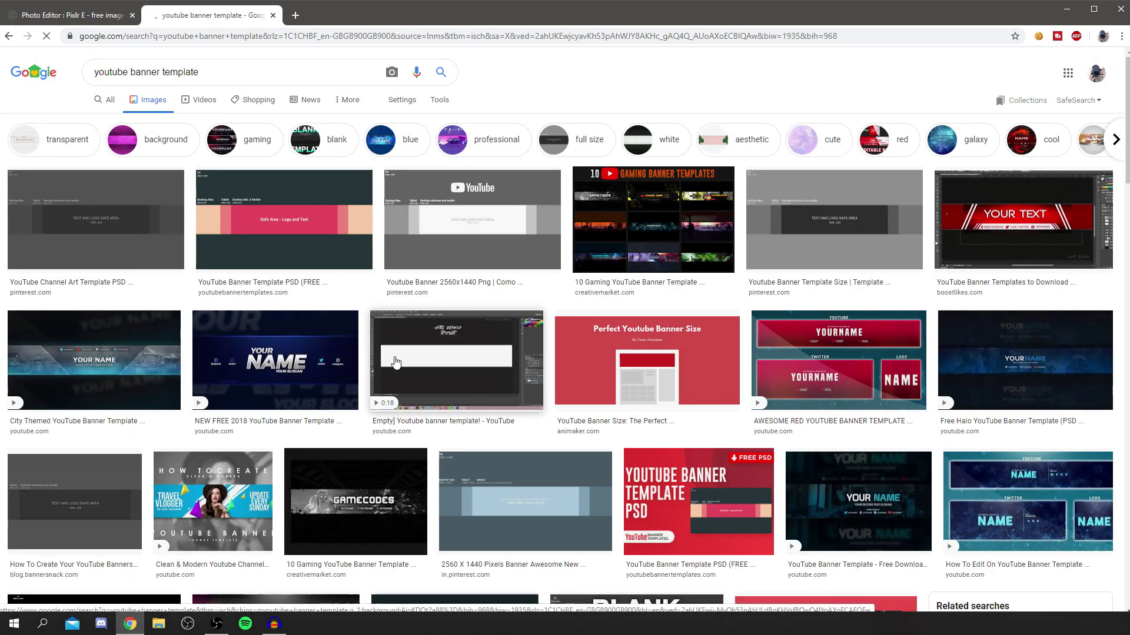
{"action": "left_click", "coordinate": [122, 245]}
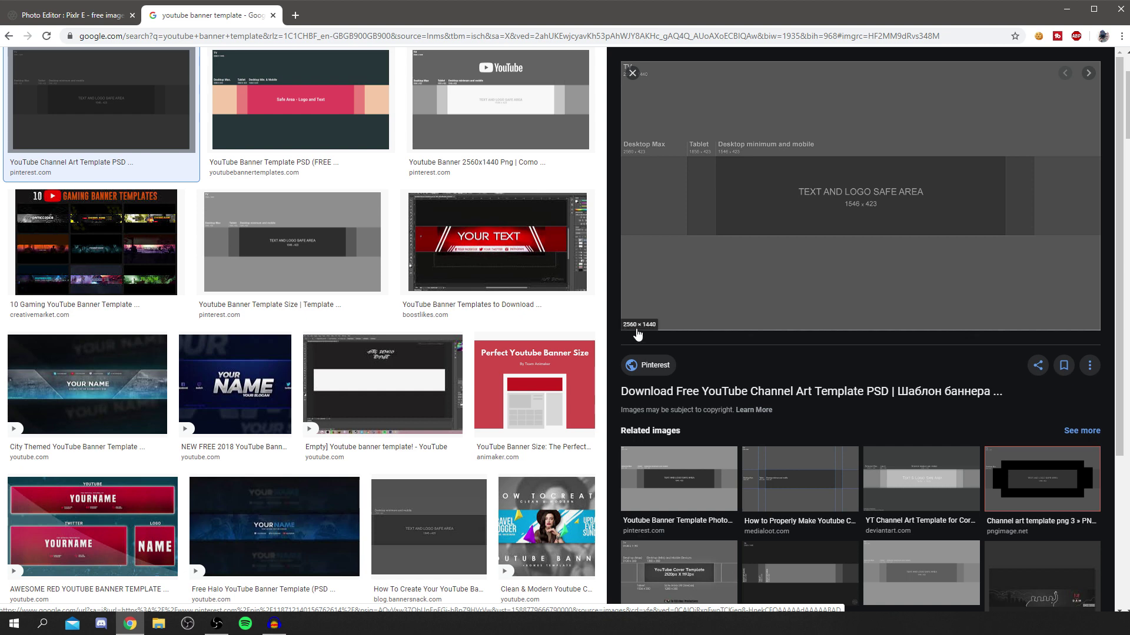
{"action": "right_click", "coordinate": [813, 199]}
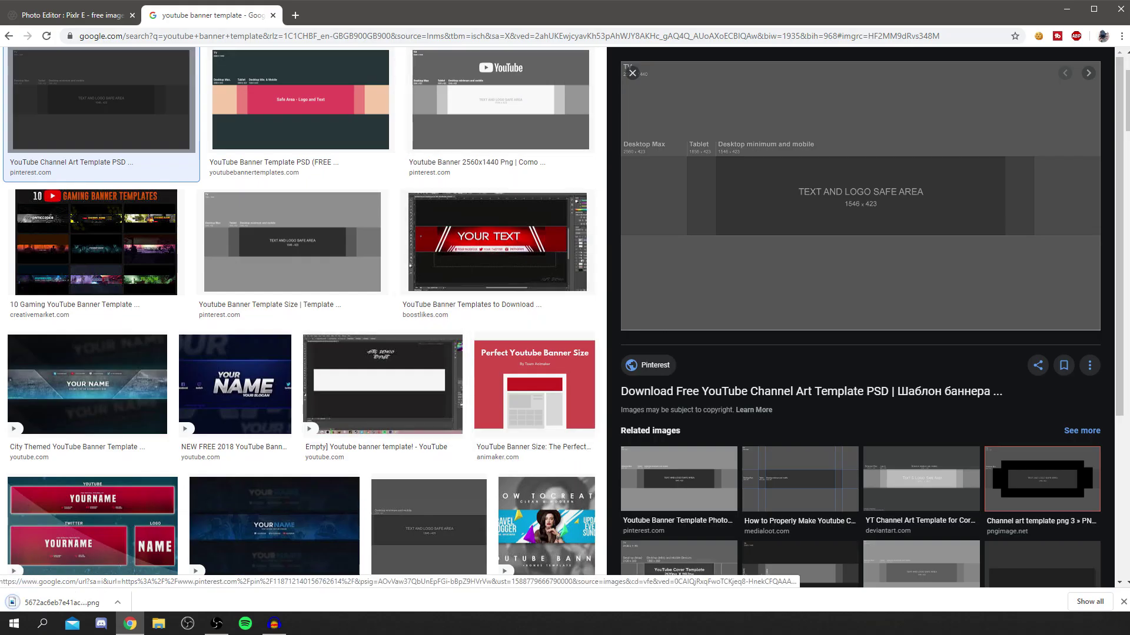
- Open the downloaded template PNG in Pixlr E at its Original 2560 × 1440 size
{"action": "left_click", "coordinate": [68, 14]}
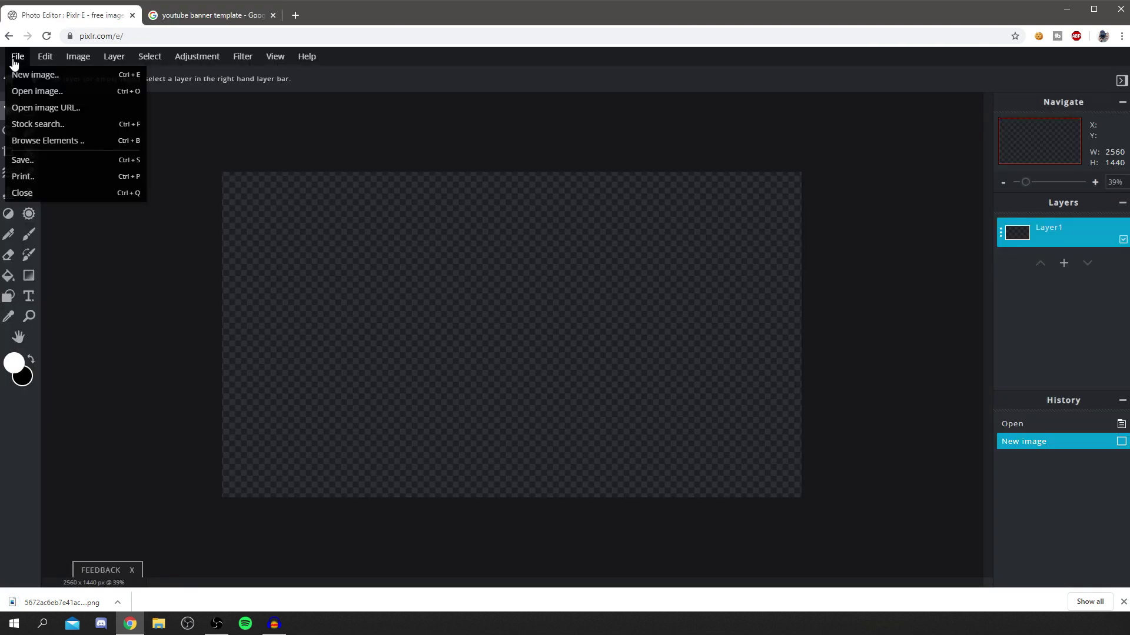
{"action": "mouse_move", "coordinate": [18, 56]}
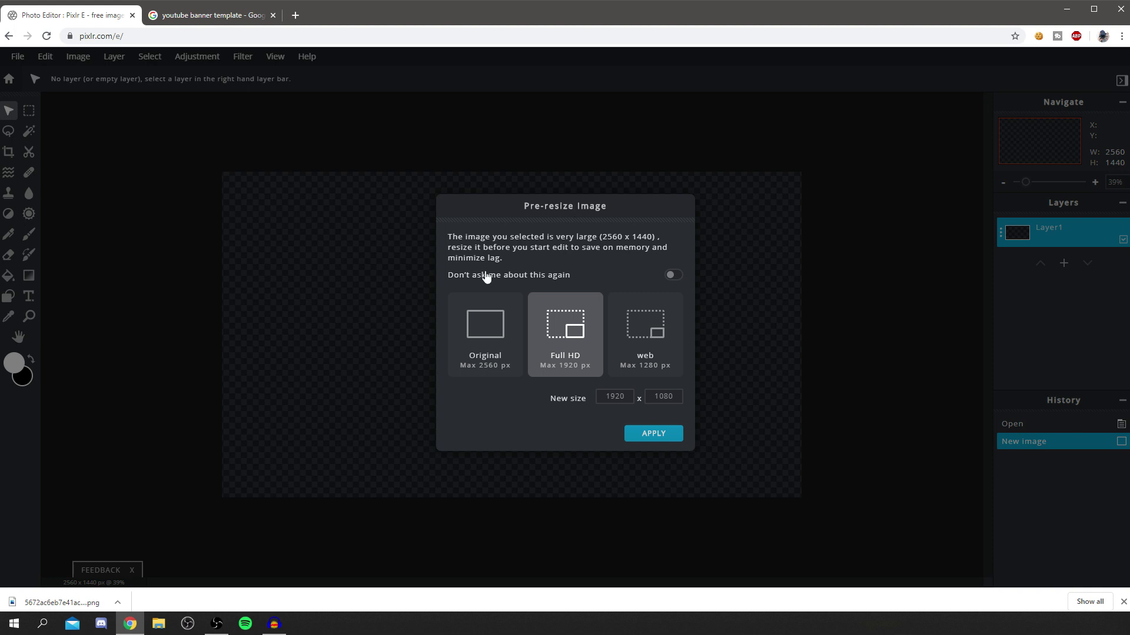
{"action": "left_click", "coordinate": [489, 349]}
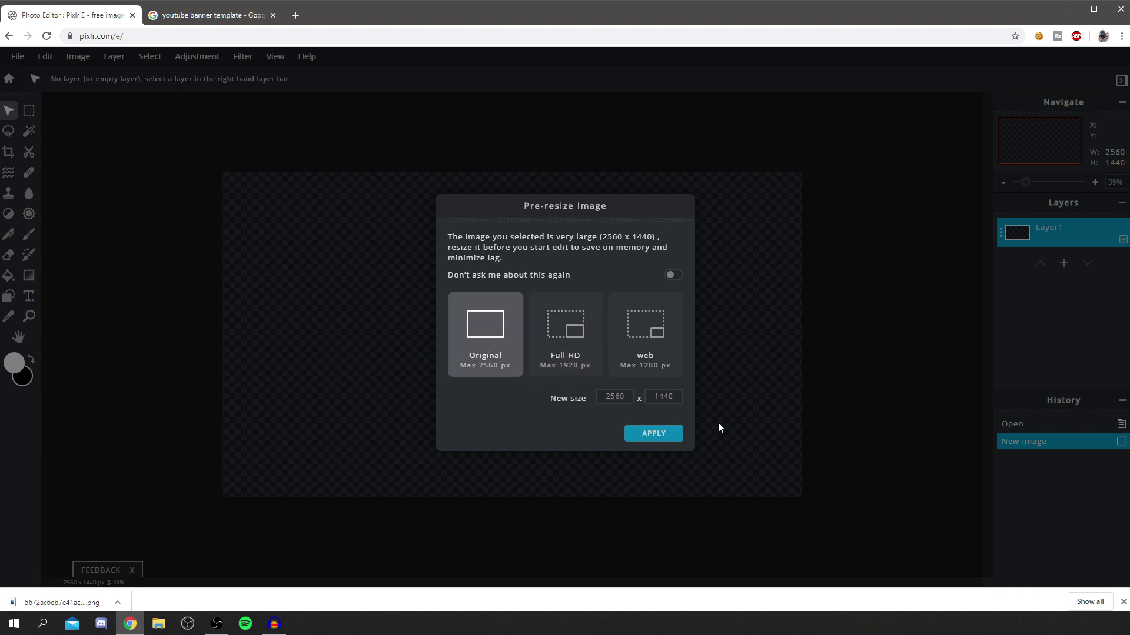
{"action": "left_click", "coordinate": [656, 435]}
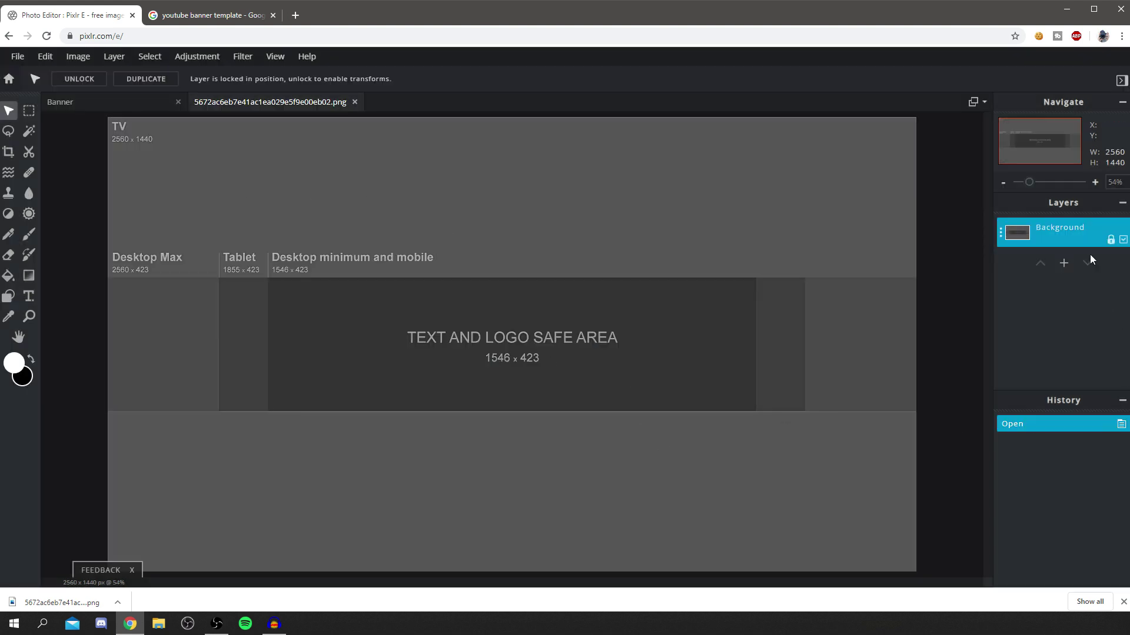
- Add an empty Layer 2 above the template's locked Background layer
{"action": "left_click", "coordinate": [1061, 263]}
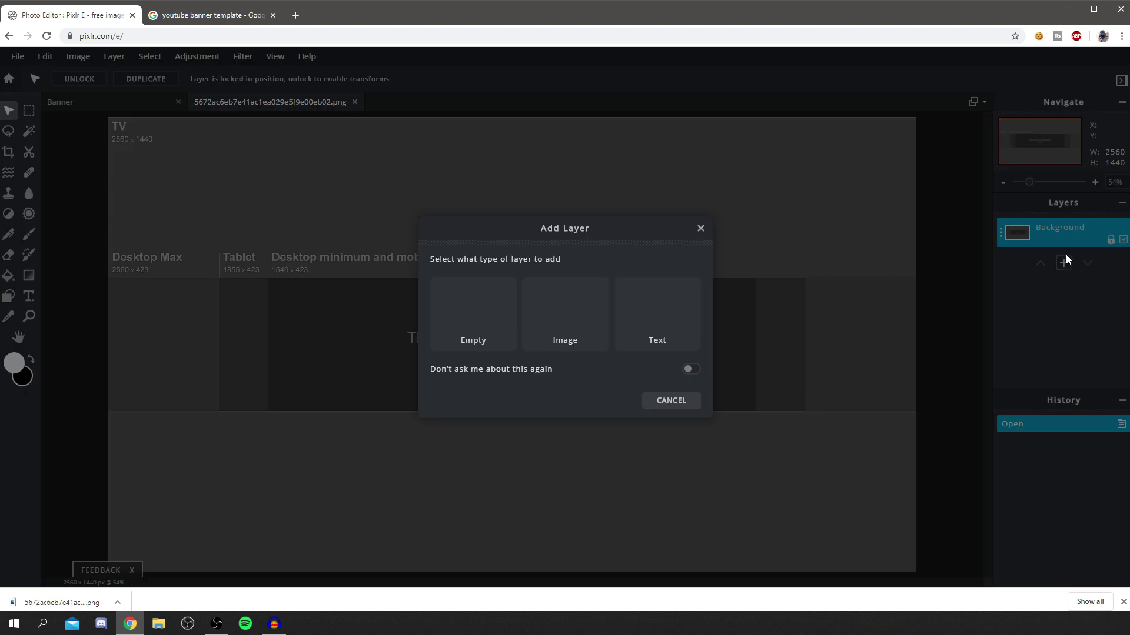
{"action": "left_click", "coordinate": [475, 318]}
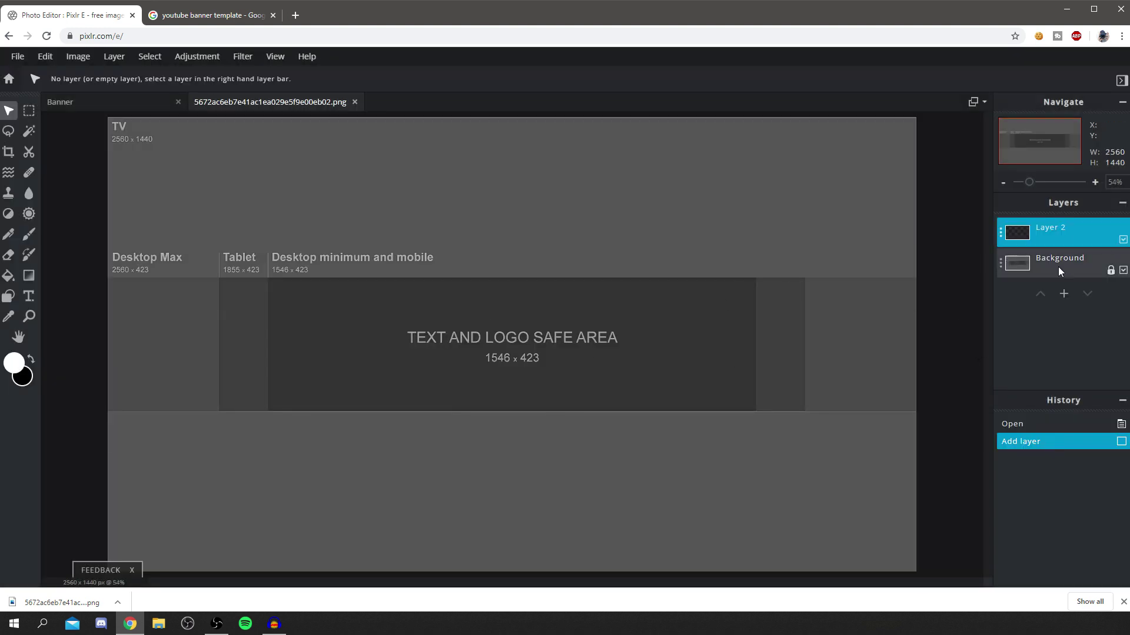
{"action": "left_click", "coordinate": [1038, 268]}
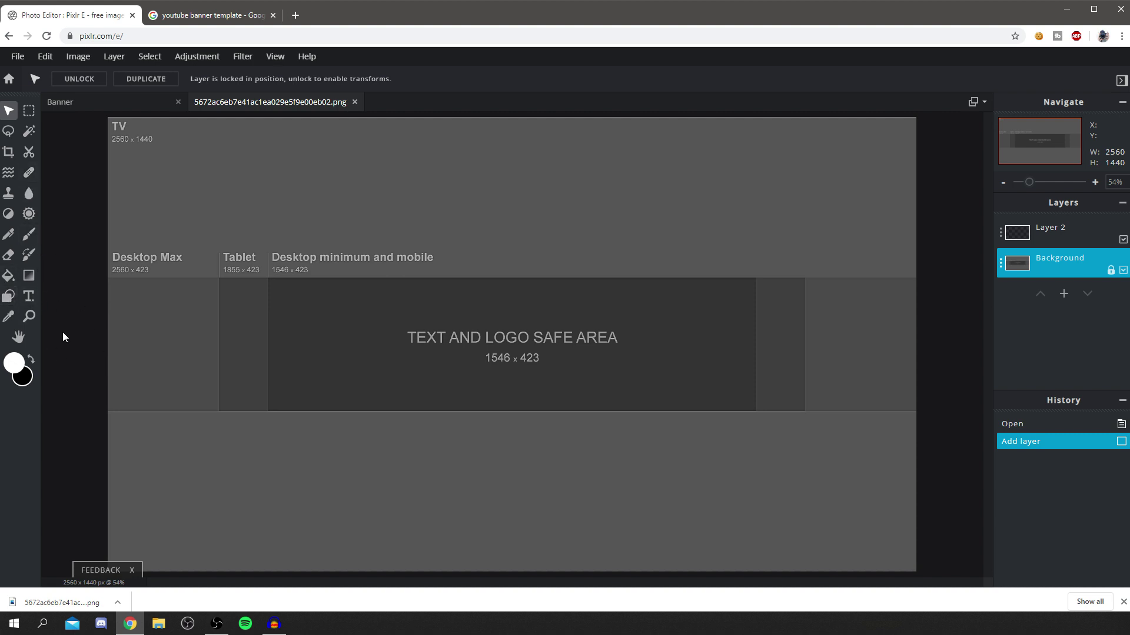
{"action": "left_click", "coordinate": [13, 299]}
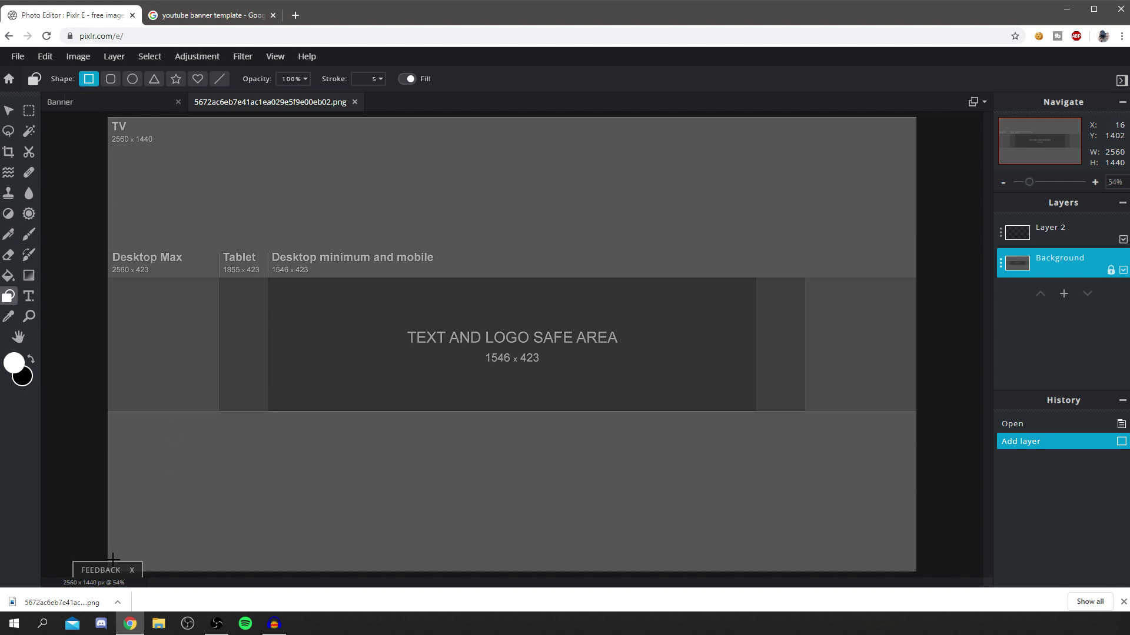
- Set the rectangle outline width to 0 and discard the misdrawn first rectangle
{"action": "scroll", "coordinate": [206, 364], "scroll_direction": "down", "scroll_amount": 2}
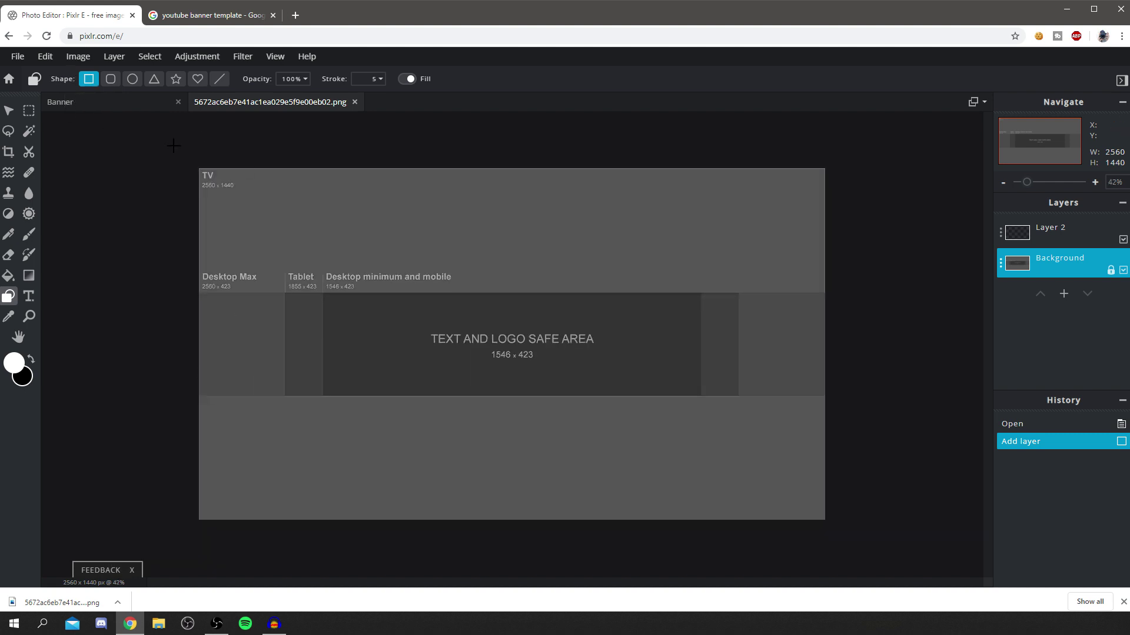
{"action": "mouse_move", "coordinate": [174, 145]}
{"action": "left_mouse_down"}
{"action": "mouse_move", "coordinate": [456, 216]}
{"action": "mouse_move", "coordinate": [833, 259]}
{"action": "mouse_move", "coordinate": [875, 270]}
{"action": "mouse_move", "coordinate": [881, 292]}
{"action": "left_mouse_up"}
{"action": "left_click", "coordinate": [371, 79]}
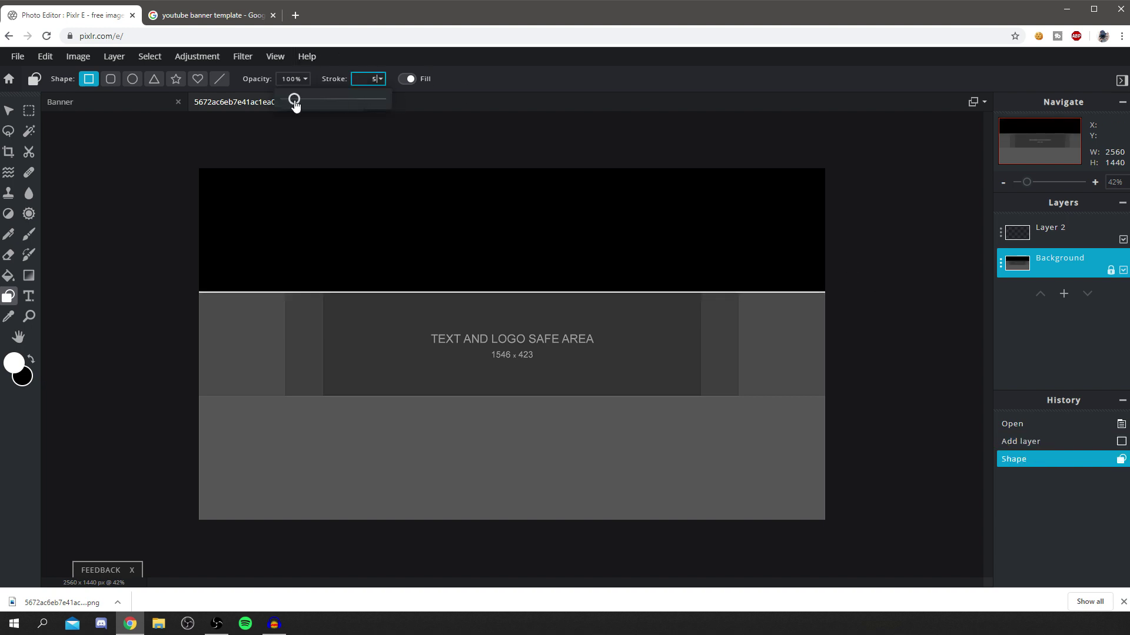
{"action": "left_click_drag", "start_coordinate": [296, 102], "coordinate": [238, 97]}
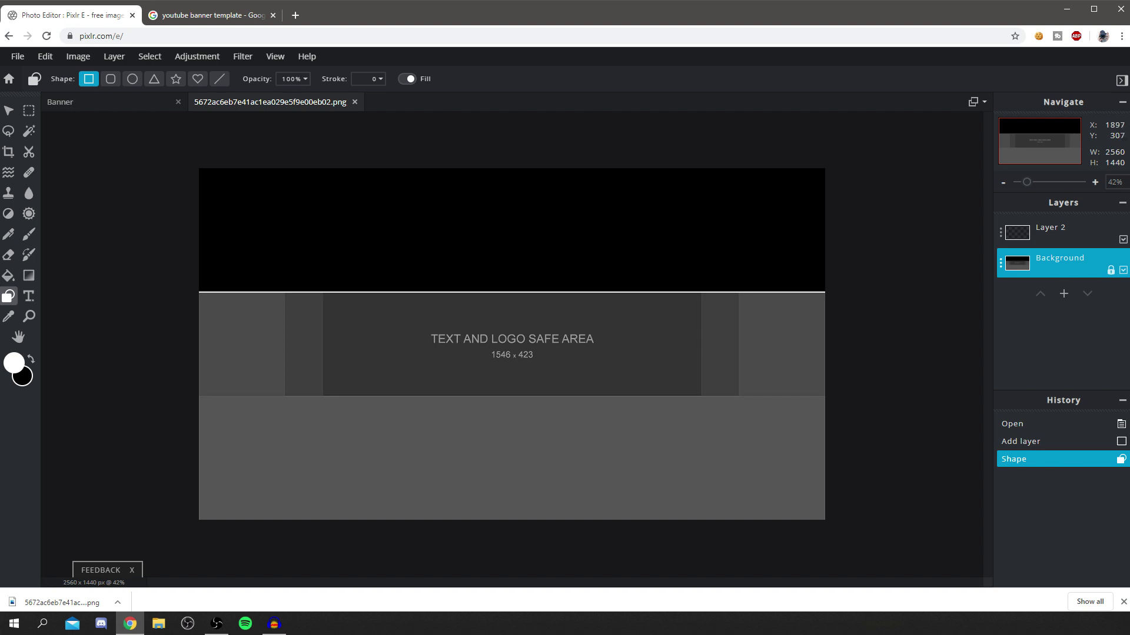
{"action": "key", "text": "Delete"}
{"action": "key", "text": "ctrl+z"}
{"action": "key", "text": "ctrl+z"}
{"action": "left_click", "coordinate": [1058, 241]}
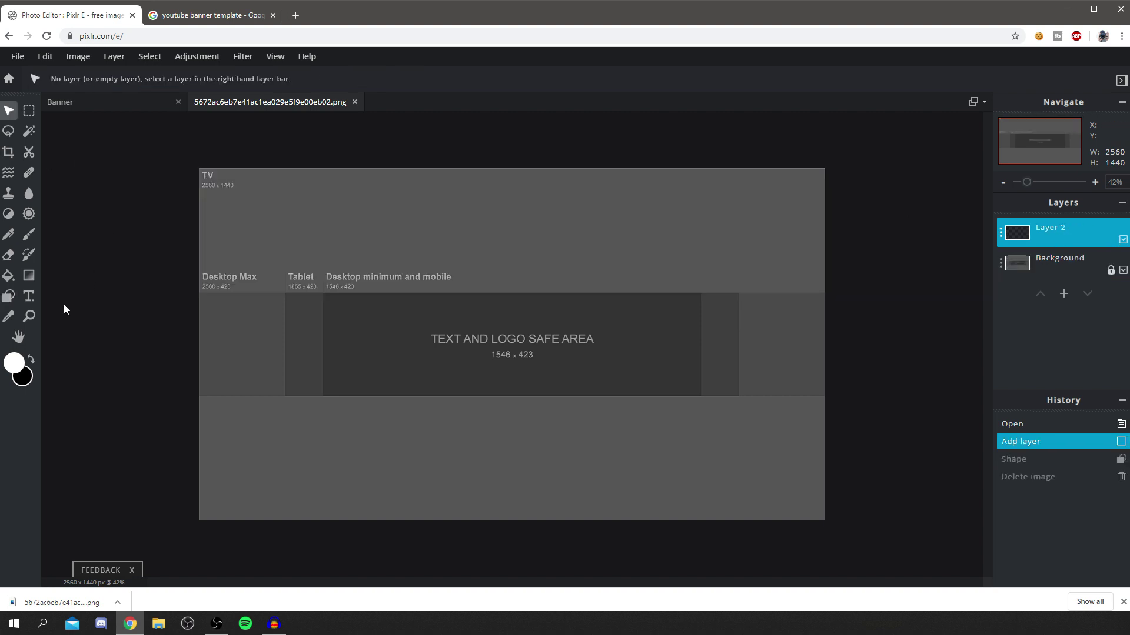
{"action": "left_click", "coordinate": [9, 297]}
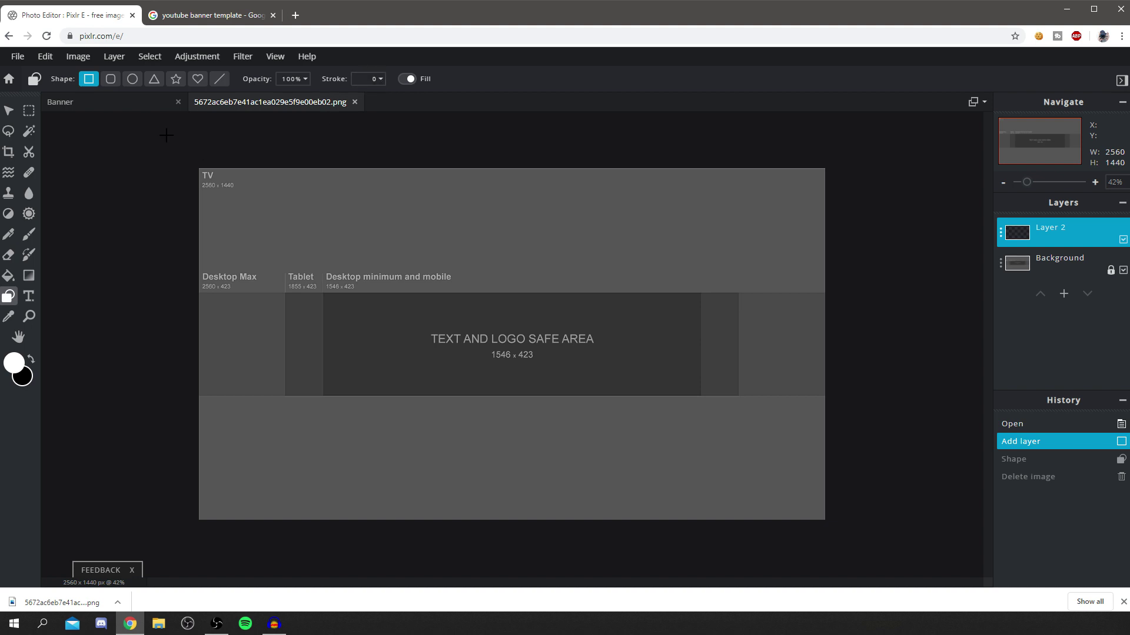
- Draw black rectangles above and below the central strip and adjust Layer 2 transparency
{"action": "mouse_move", "coordinate": [166, 136]}
{"action": "left_mouse_down"}
{"action": "mouse_move", "coordinate": [393, 195]}
{"action": "mouse_move", "coordinate": [793, 246]}
{"action": "mouse_move", "coordinate": [877, 274]}
{"action": "mouse_move", "coordinate": [890, 293]}
{"action": "left_mouse_up"}
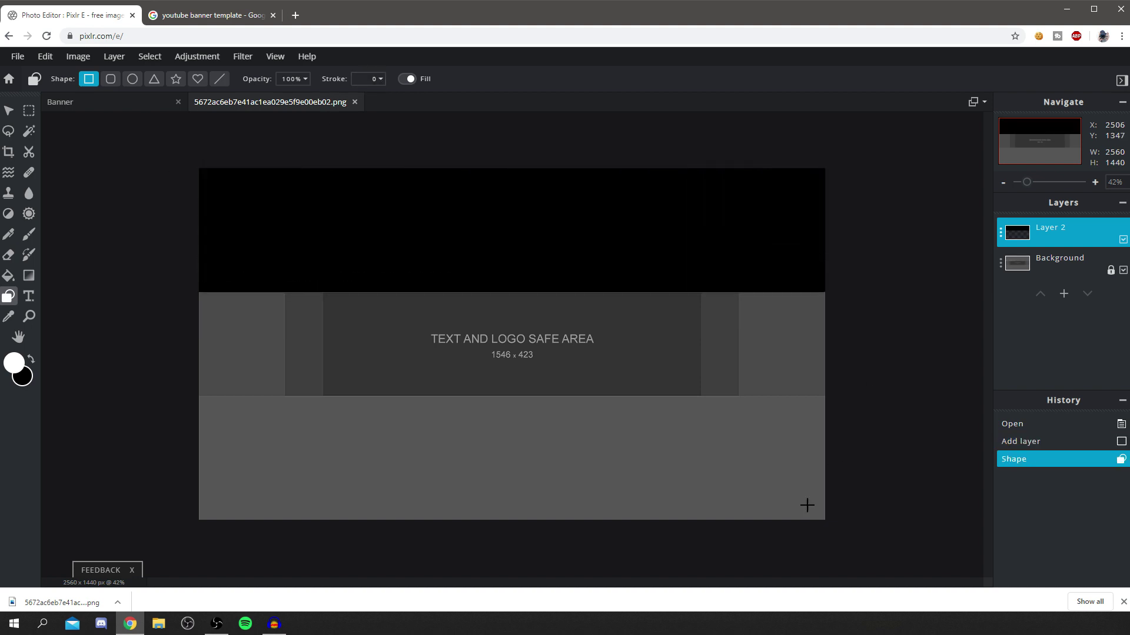
{"action": "left_click_drag", "start_coordinate": [857, 530], "coordinate": [149, 398]}
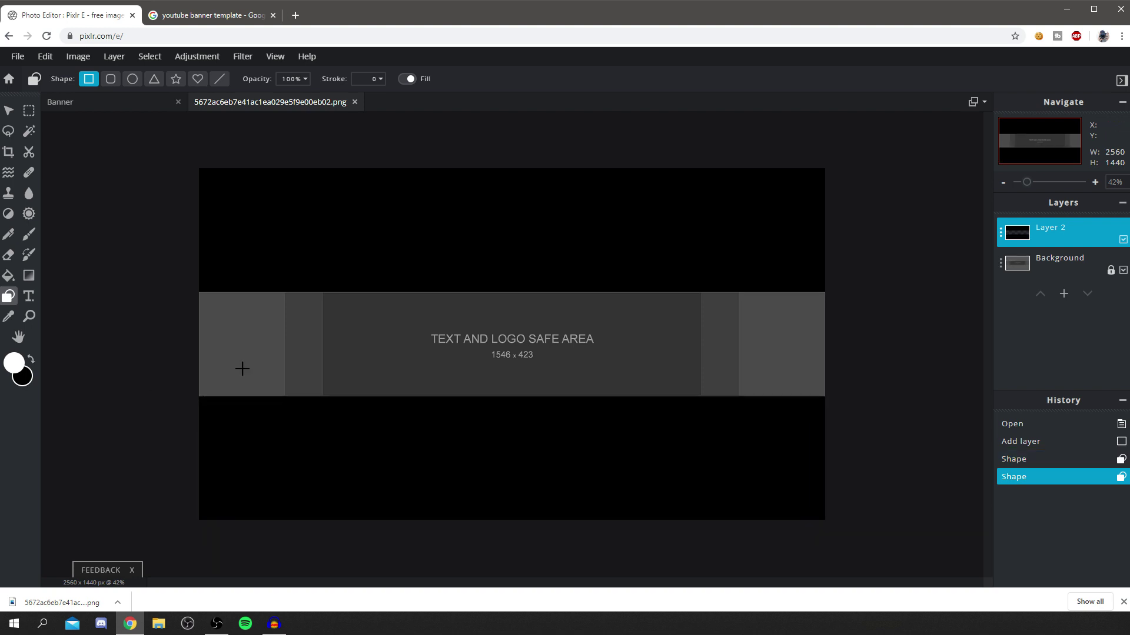
{"action": "left_click", "coordinate": [1071, 241]}
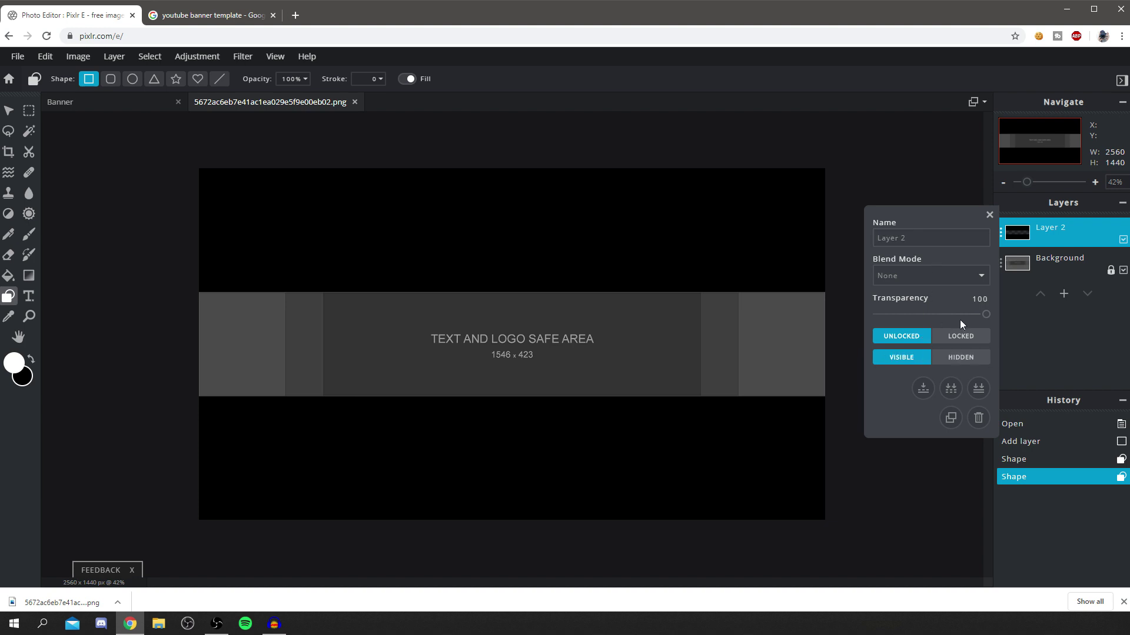
{"action": "left_click_drag", "start_coordinate": [985, 314], "coordinate": [1068, 284]}
{"action": "left_click", "coordinate": [8, 110]}
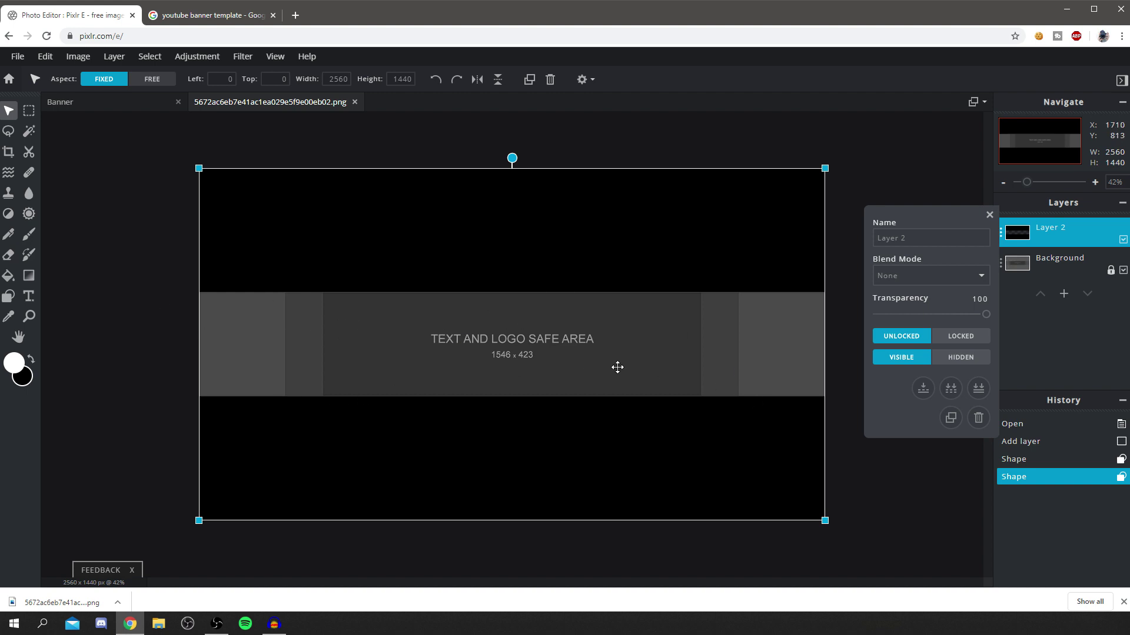
- Add a text layer reading TUTORIALTUCKER inside the central safe-area strip
{"action": "left_click", "coordinate": [29, 295]}
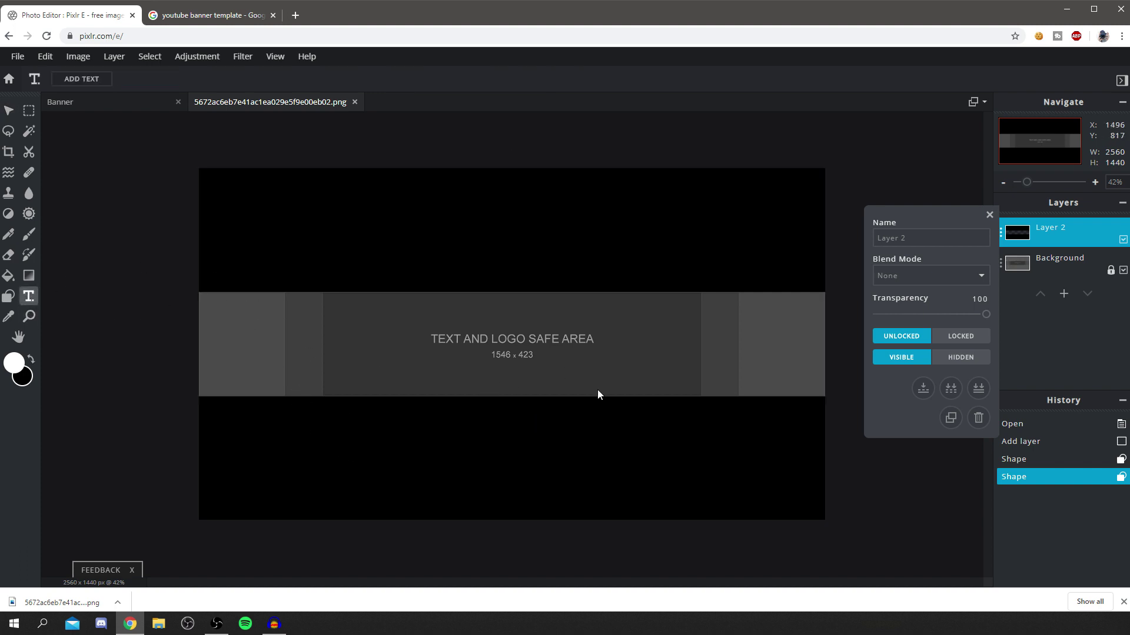
{"action": "left_click", "coordinate": [443, 355]}
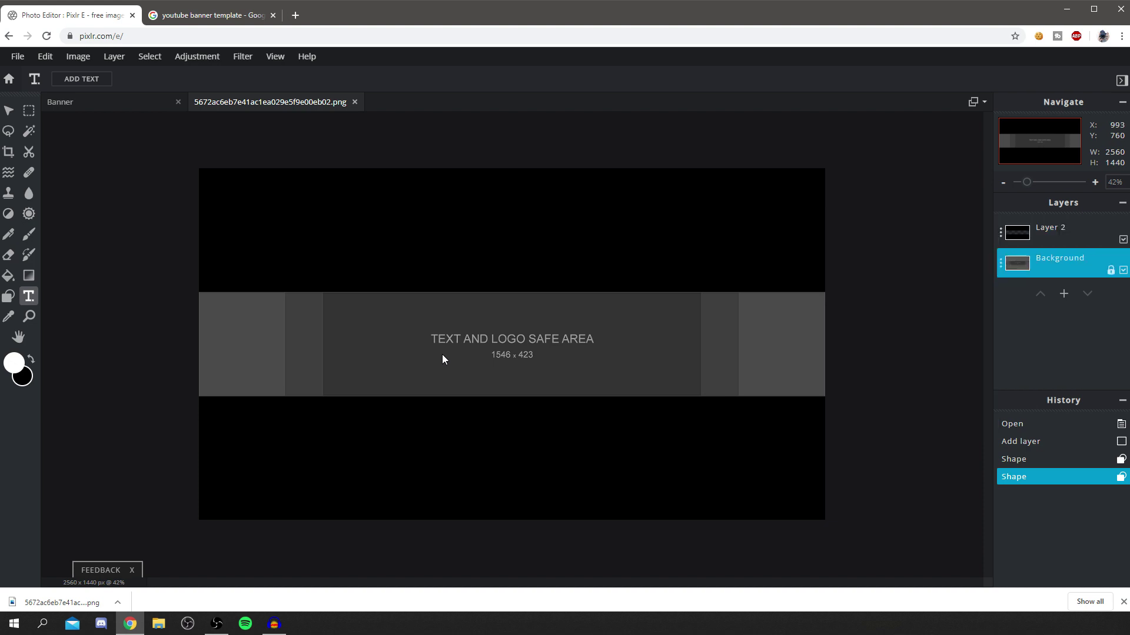
{"action": "left_click", "coordinate": [453, 356]}
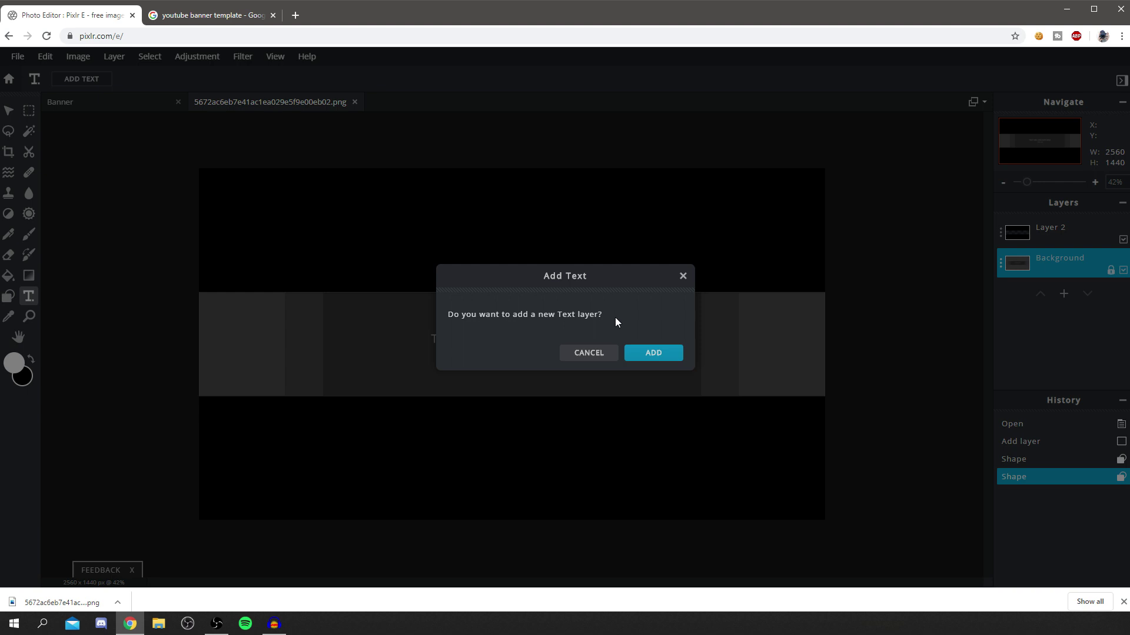
{"action": "left_click", "coordinate": [665, 354]}
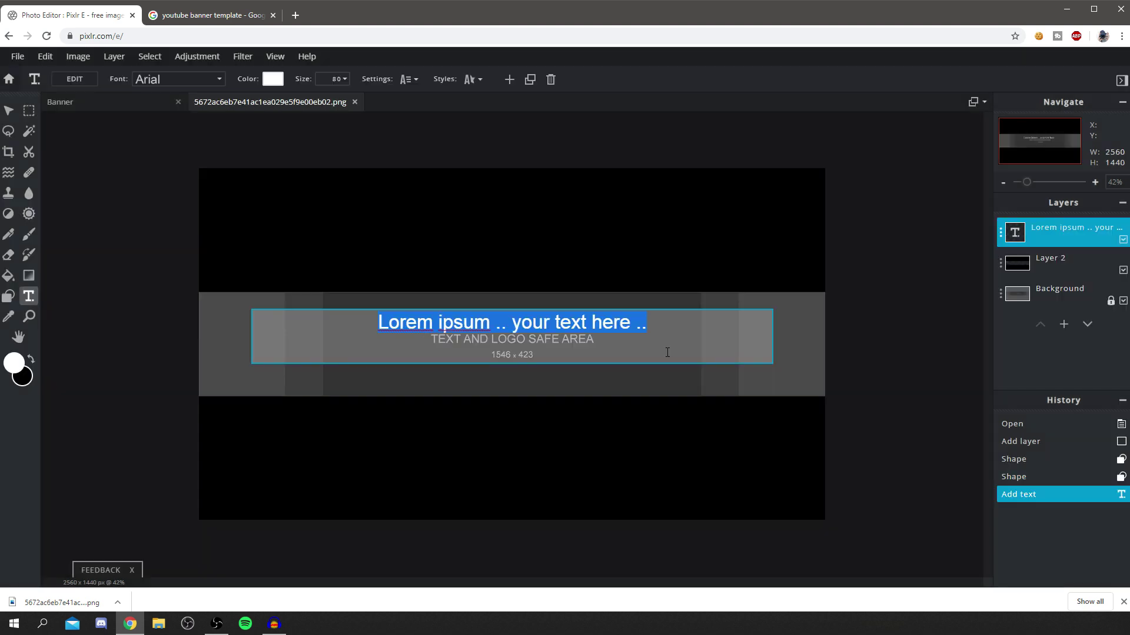
{"action": "type", "text": "TU"}
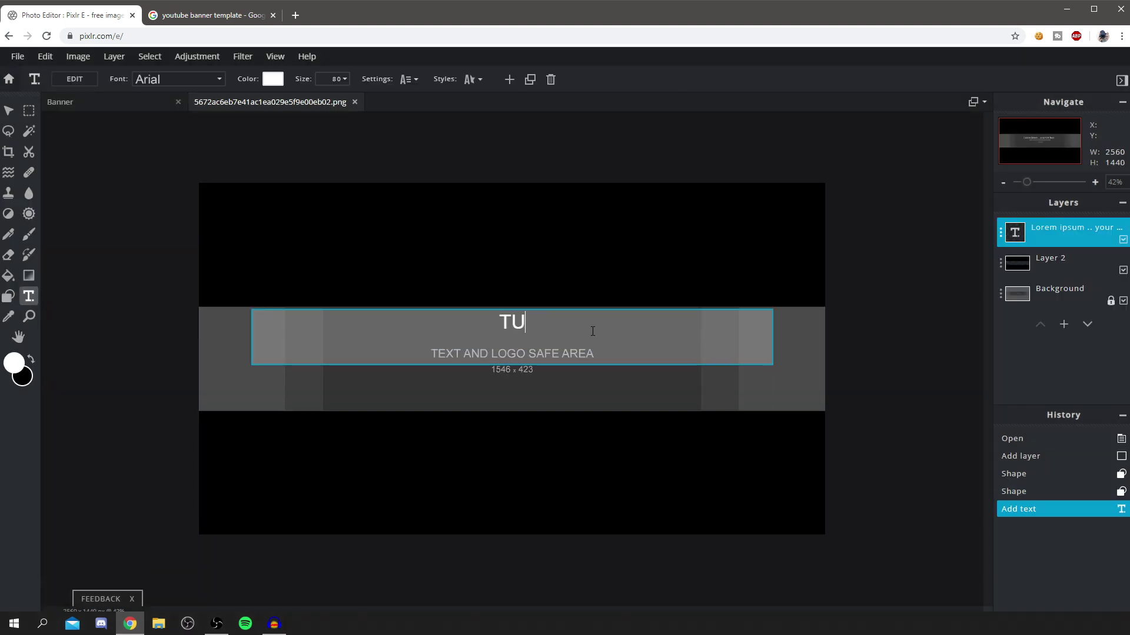
{"action": "type", "text": "TORIAL"}
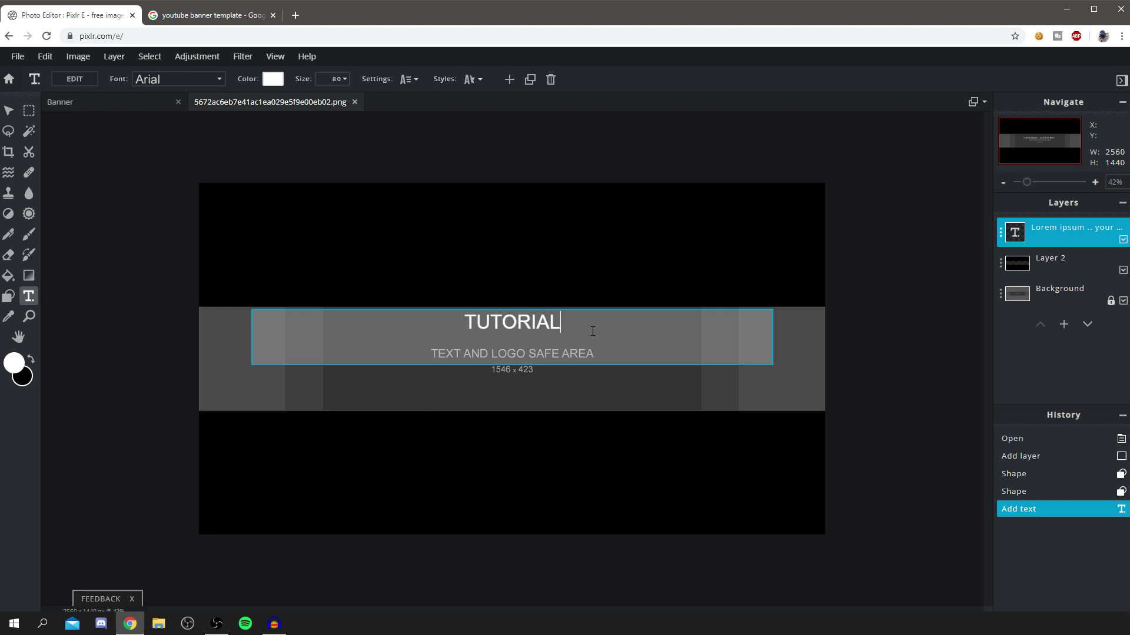
{"action": "type", "text": "TUCKER"}
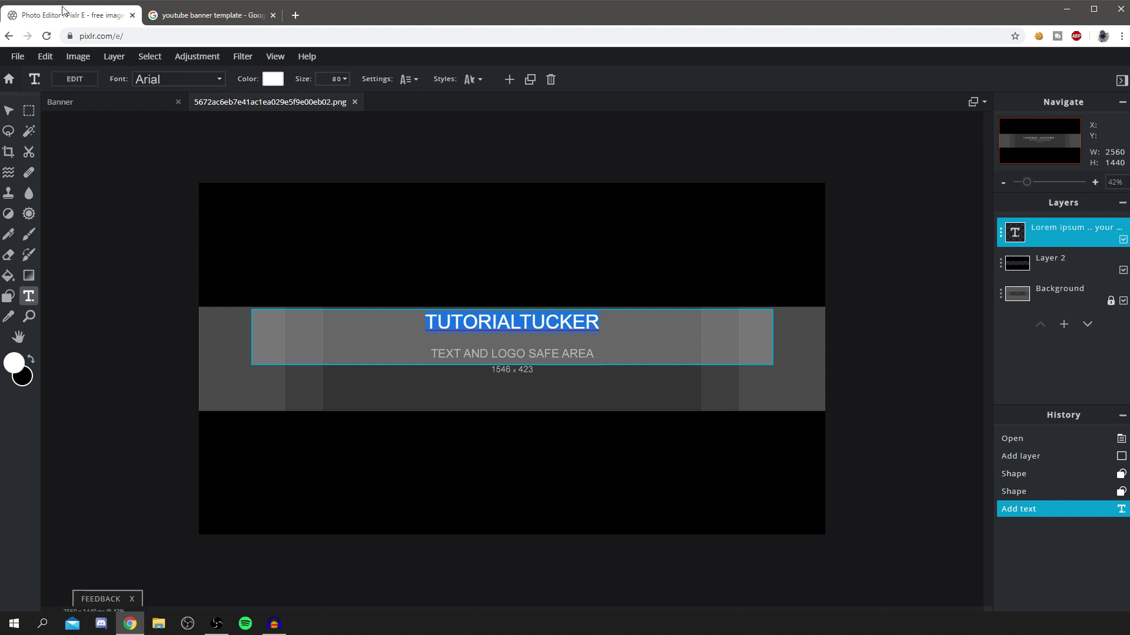
{"action": "left_click", "coordinate": [198, 83]}
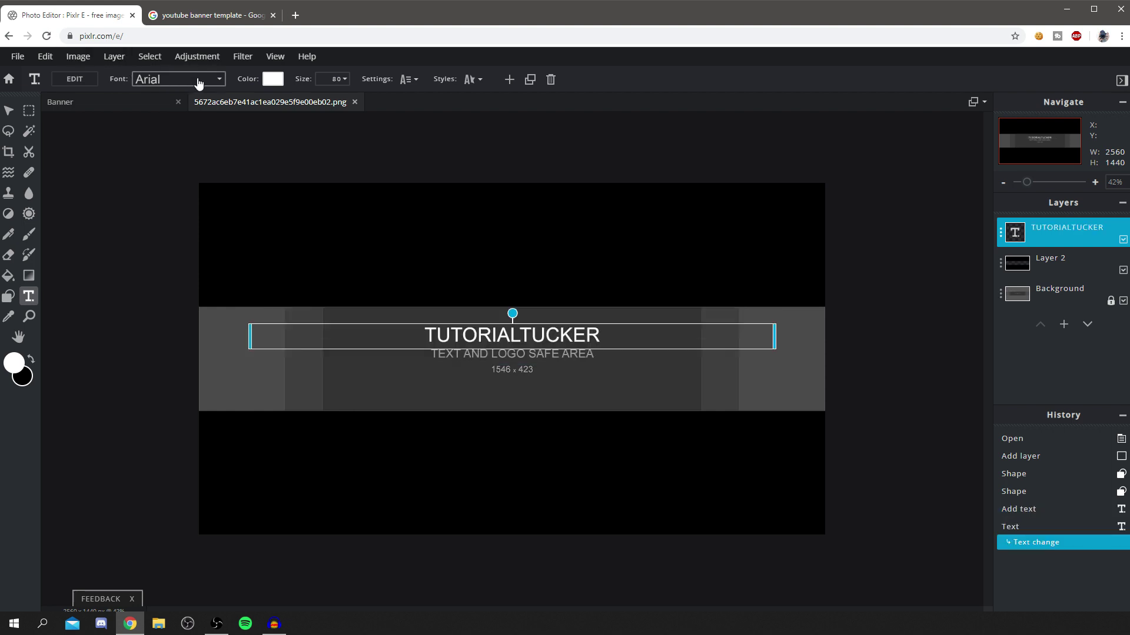
- Select the TUTORIALTUCKER text and scroll the font list to preview typefaces
{"action": "double_click", "coordinate": [516, 334]}
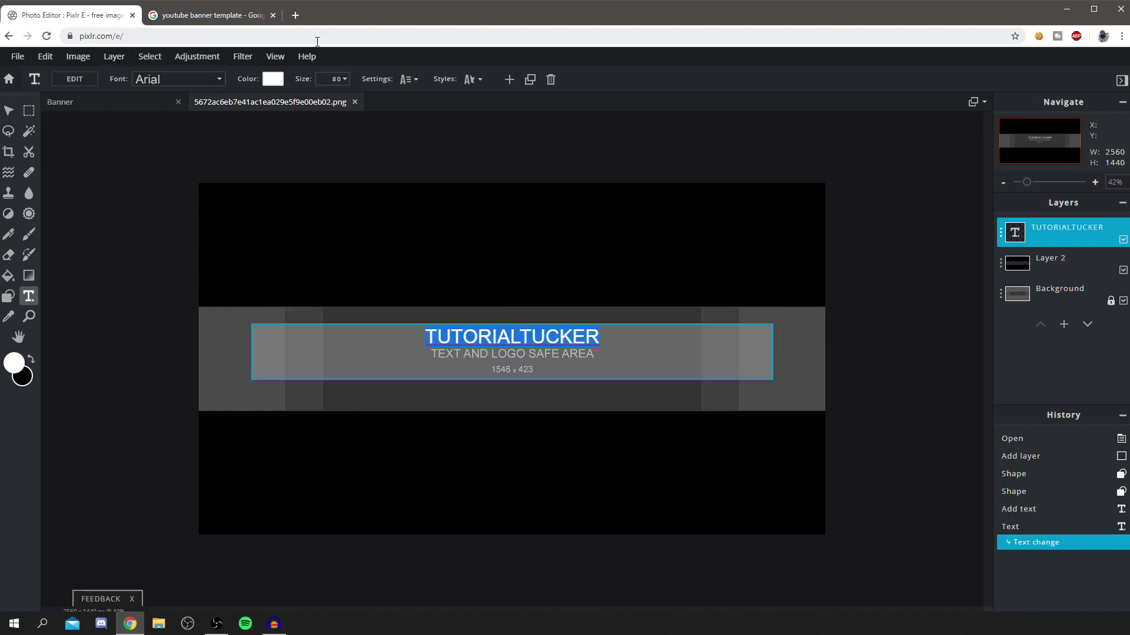
{"action": "left_click", "coordinate": [215, 80]}
{"action": "scroll", "coordinate": [197, 200], "scroll_direction": "down", "scroll_amount": 2}
{"action": "scroll", "coordinate": [197, 201], "scroll_direction": "down", "scroll_amount": 4}
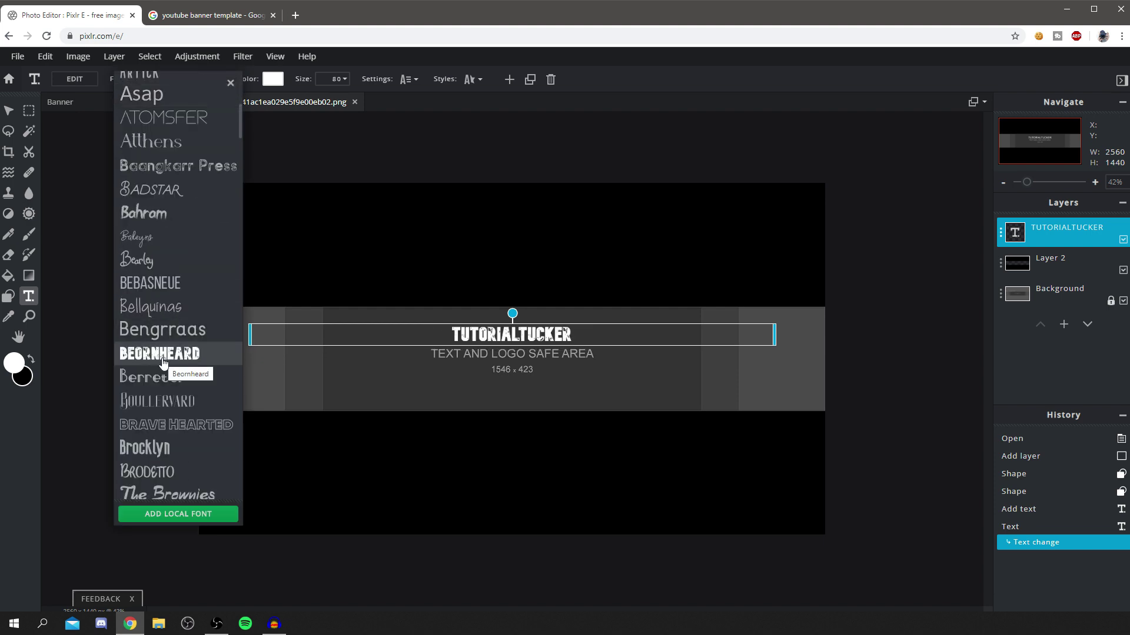
{"action": "scroll", "coordinate": [163, 356], "scroll_direction": "down", "scroll_amount": 10}
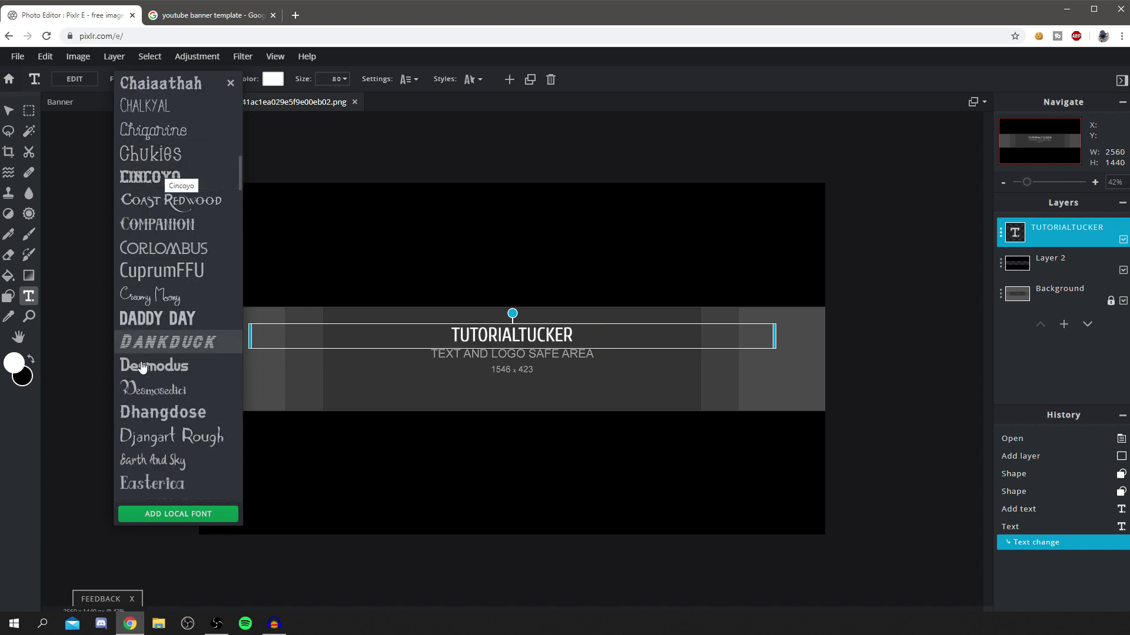
- Apply the DankDuck font, enlarge the title to size 294 and reposition its text box
{"action": "left_click", "coordinate": [169, 343]}
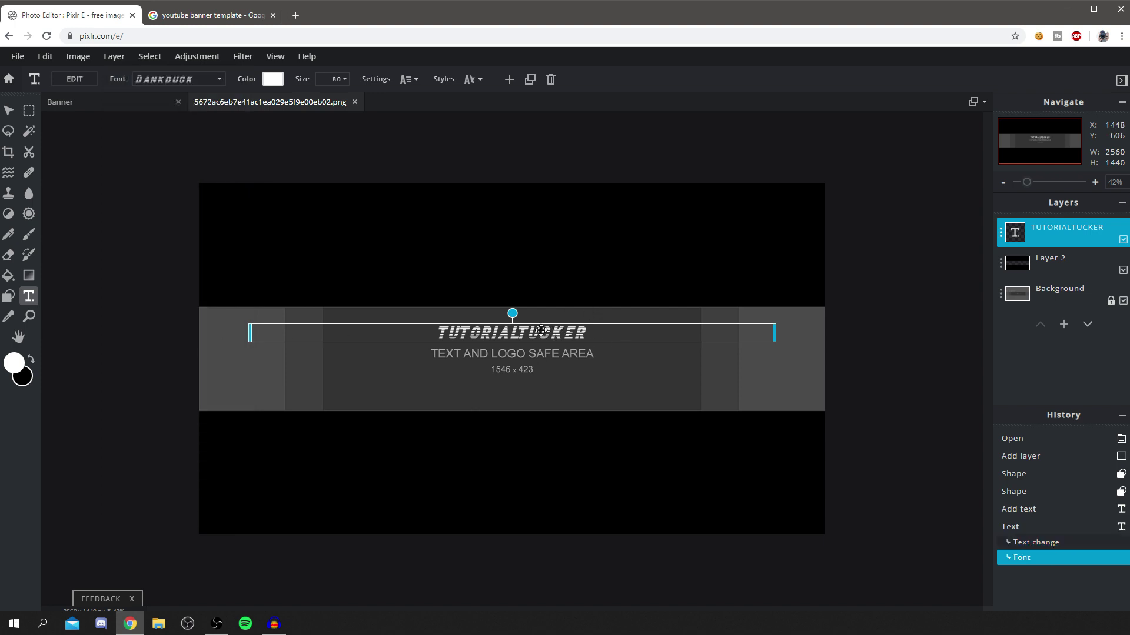
{"action": "left_click_drag", "start_coordinate": [524, 340], "coordinate": [538, 340]}
{"action": "left_click", "coordinate": [344, 78]}
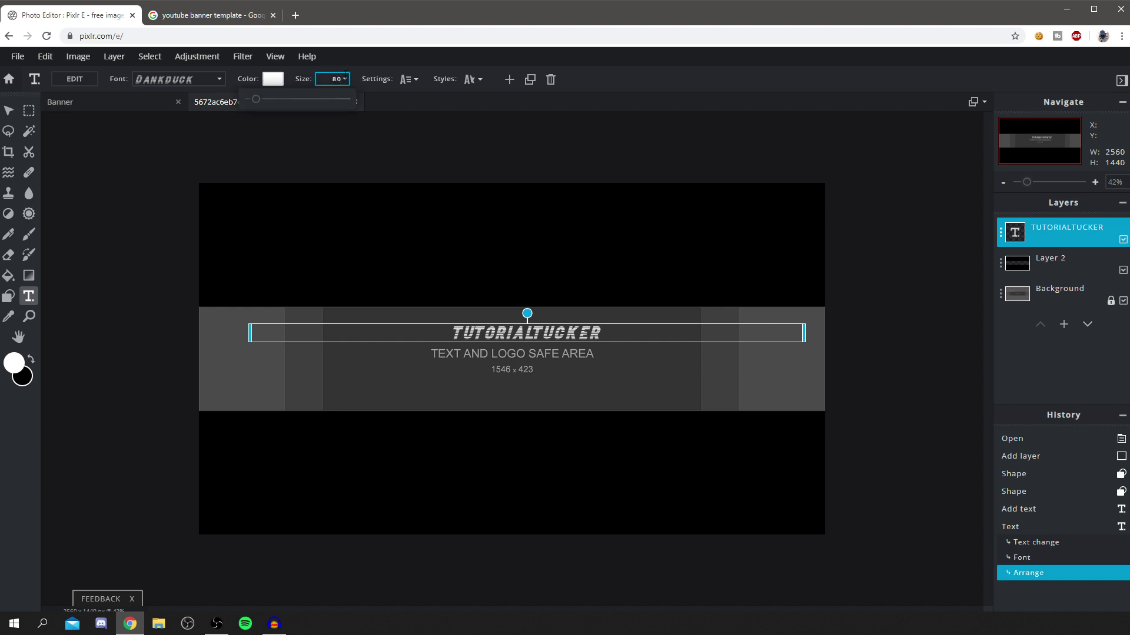
{"action": "left_click_drag", "start_coordinate": [254, 102], "coordinate": [278, 100]}
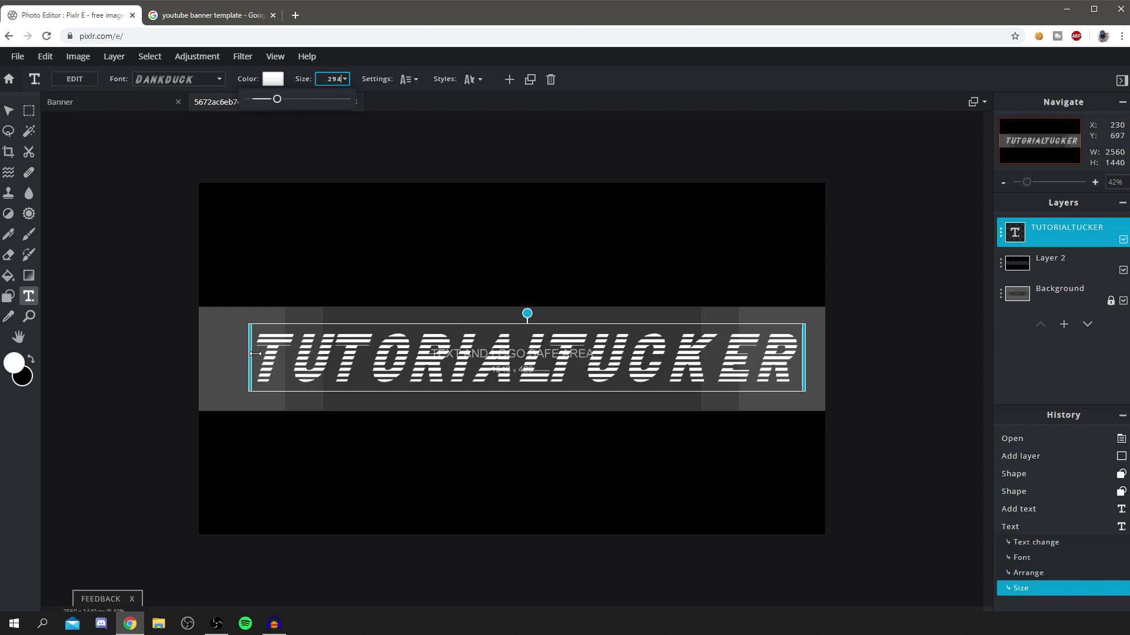
{"action": "left_click_drag", "start_coordinate": [247, 358], "coordinate": [193, 357]}
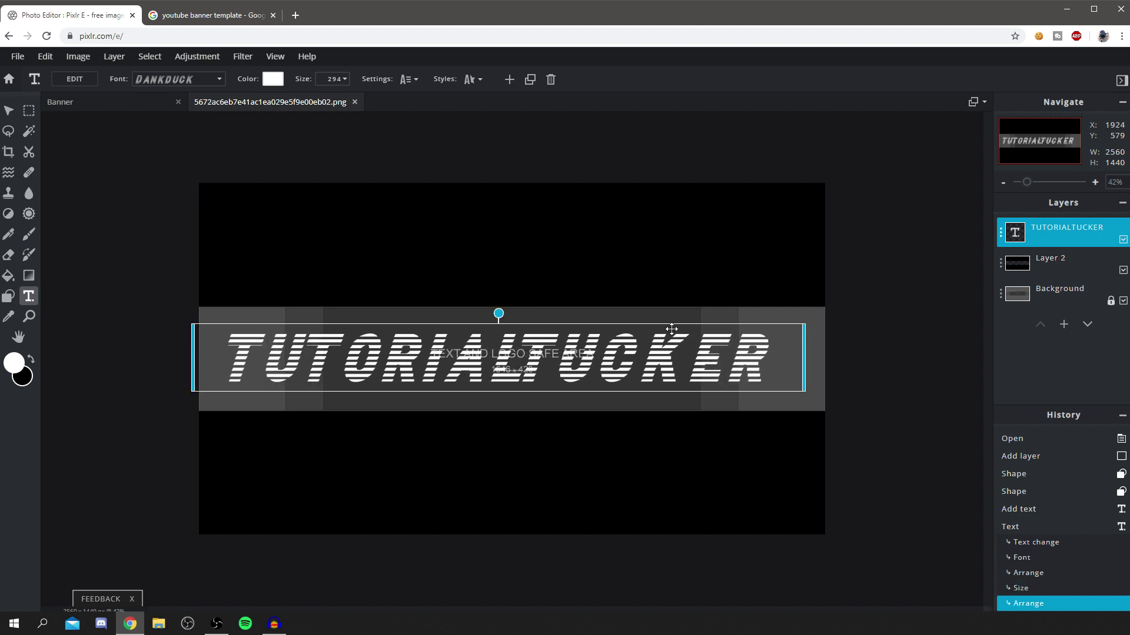
{"action": "mouse_move", "coordinate": [686, 366]}
{"action": "left_mouse_down"}
{"action": "mouse_move", "coordinate": [686, 376]}
{"action": "mouse_move", "coordinate": [691, 368]}
{"action": "left_mouse_up"}
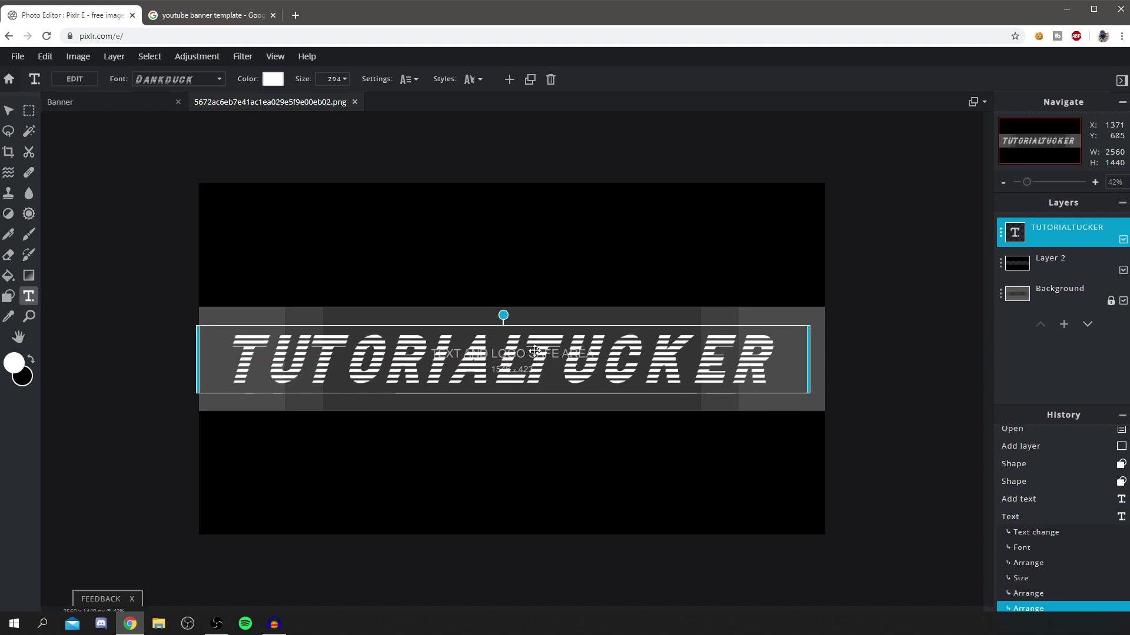
{"action": "left_click_drag", "start_coordinate": [534, 351], "coordinate": [538, 351]}
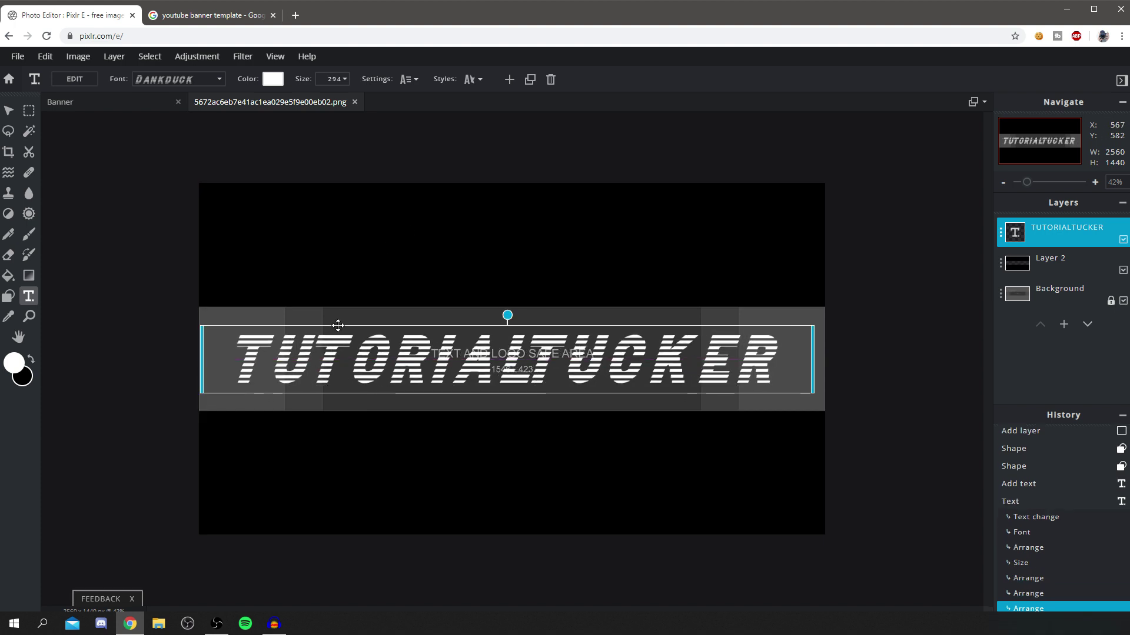
- Shrink the title to size 180 and centre it within the safe area
{"action": "double_click", "coordinate": [425, 358]}
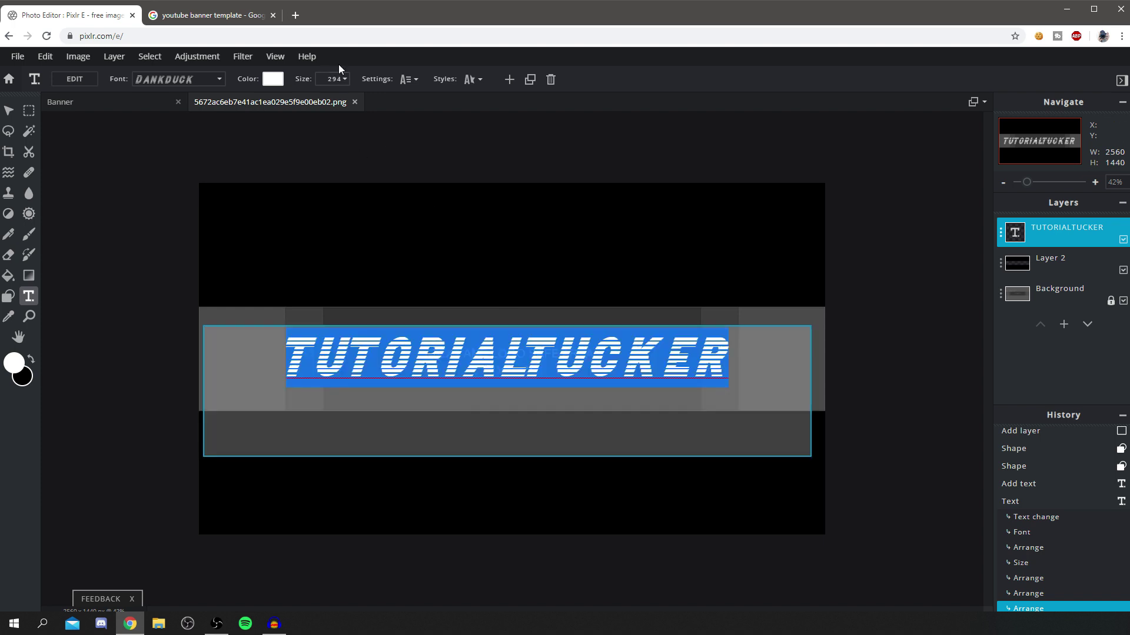
{"action": "left_click", "coordinate": [344, 79]}
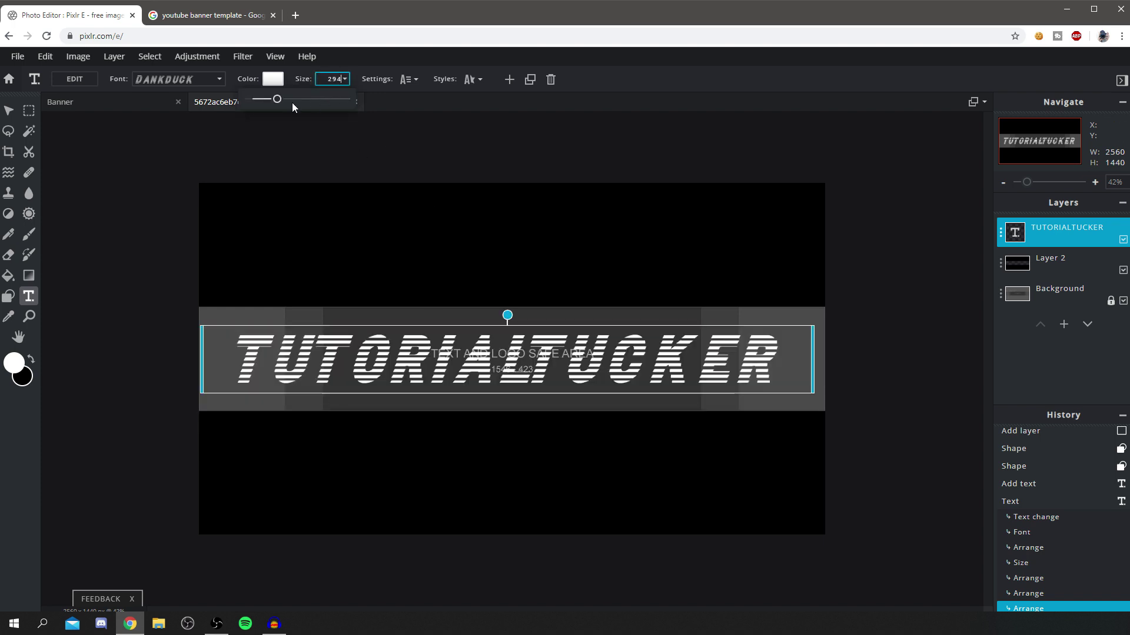
{"action": "left_click_drag", "start_coordinate": [277, 99], "coordinate": [267, 100]}
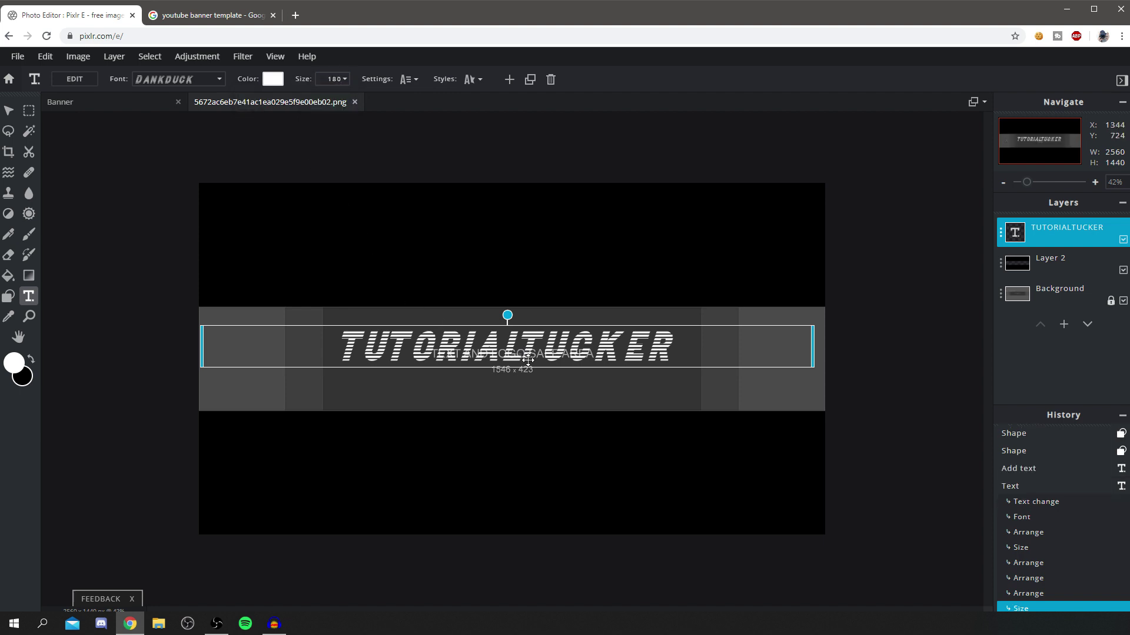
{"action": "left_click_drag", "start_coordinate": [521, 341], "coordinate": [527, 355]}
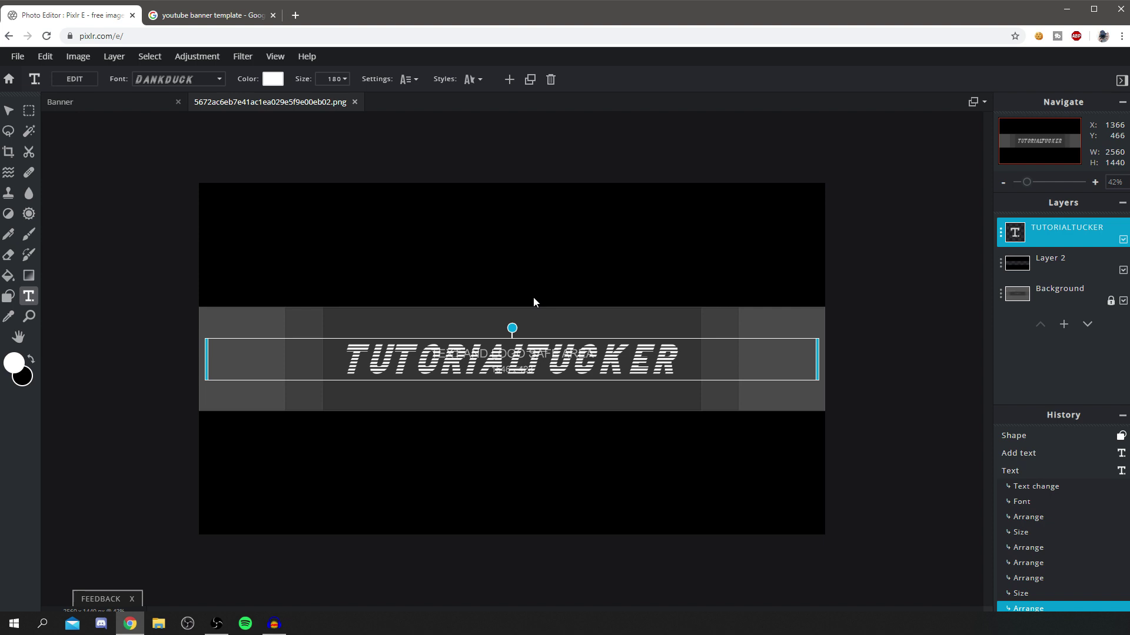
{"action": "left_click", "coordinate": [29, 275]}
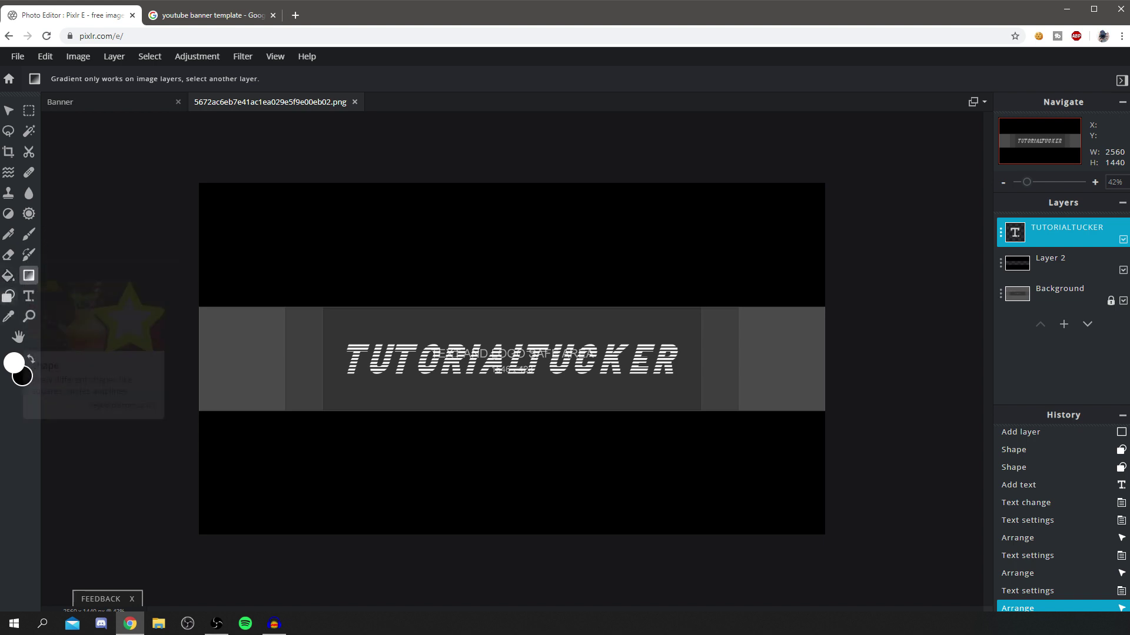
{"action": "left_click", "coordinate": [8, 297]}
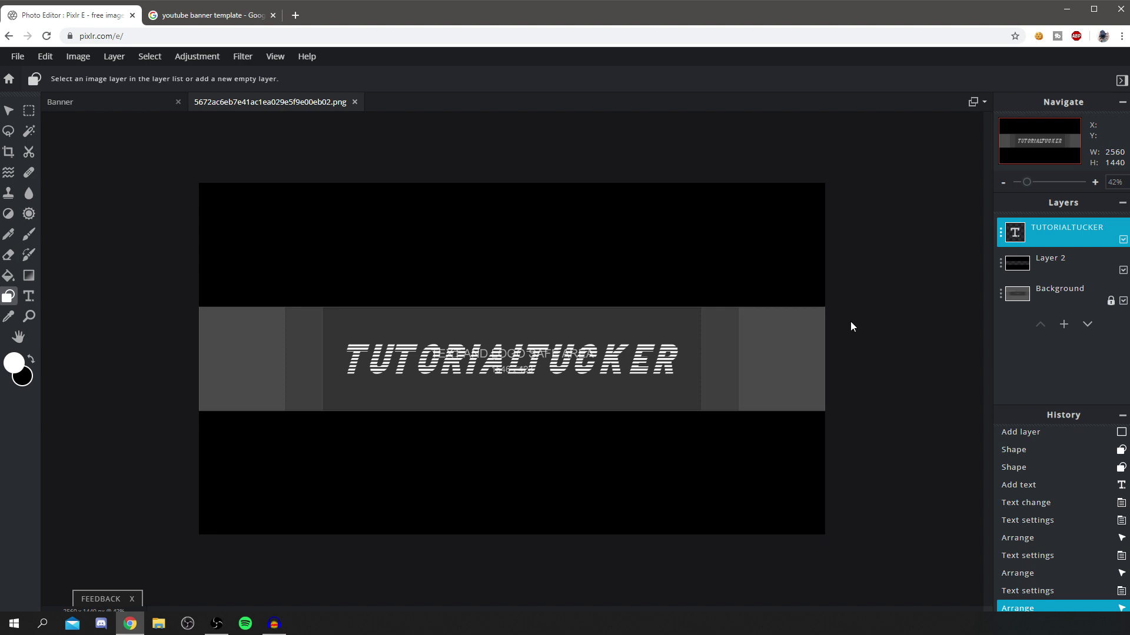
{"action": "left_click", "coordinate": [1063, 328]}
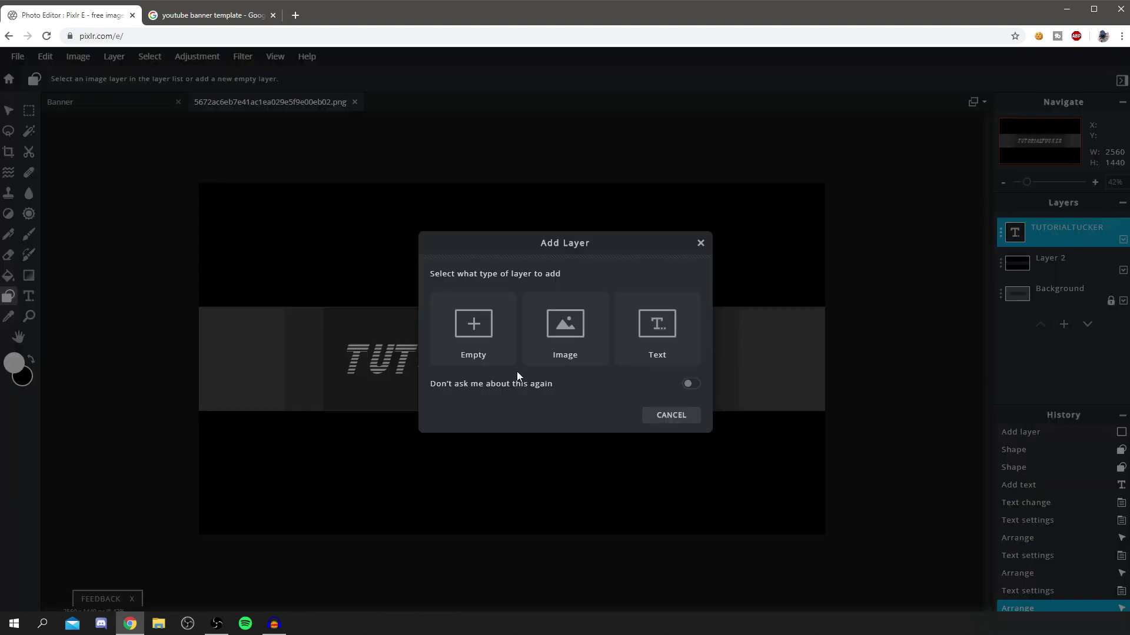
{"action": "left_click", "coordinate": [482, 345]}
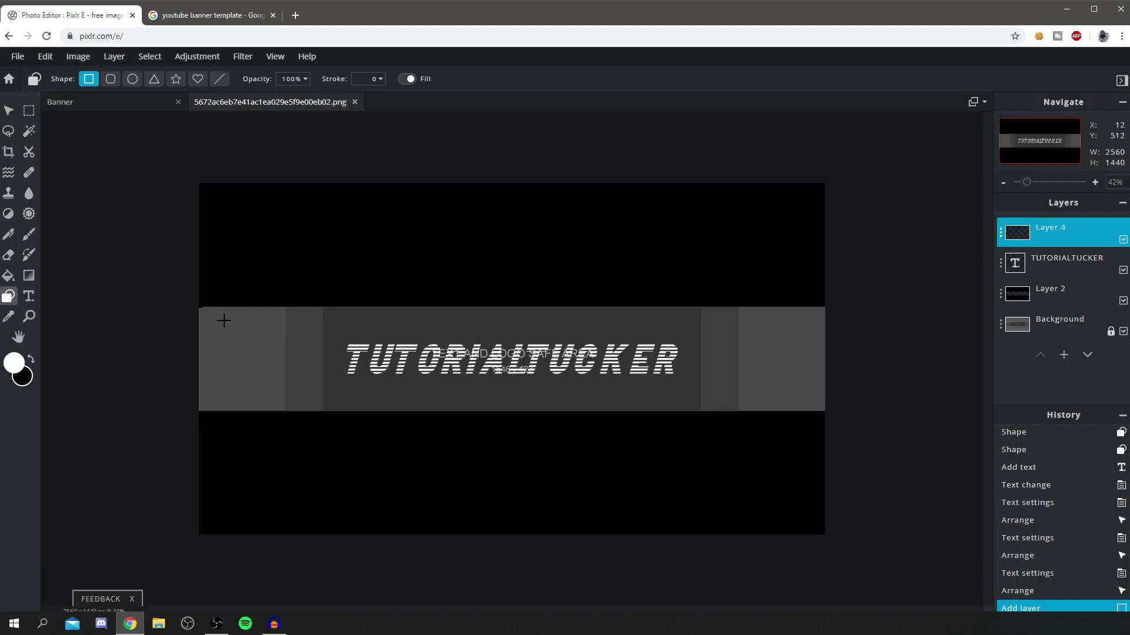
{"action": "left_click_drag", "start_coordinate": [224, 320], "coordinate": [828, 428]}
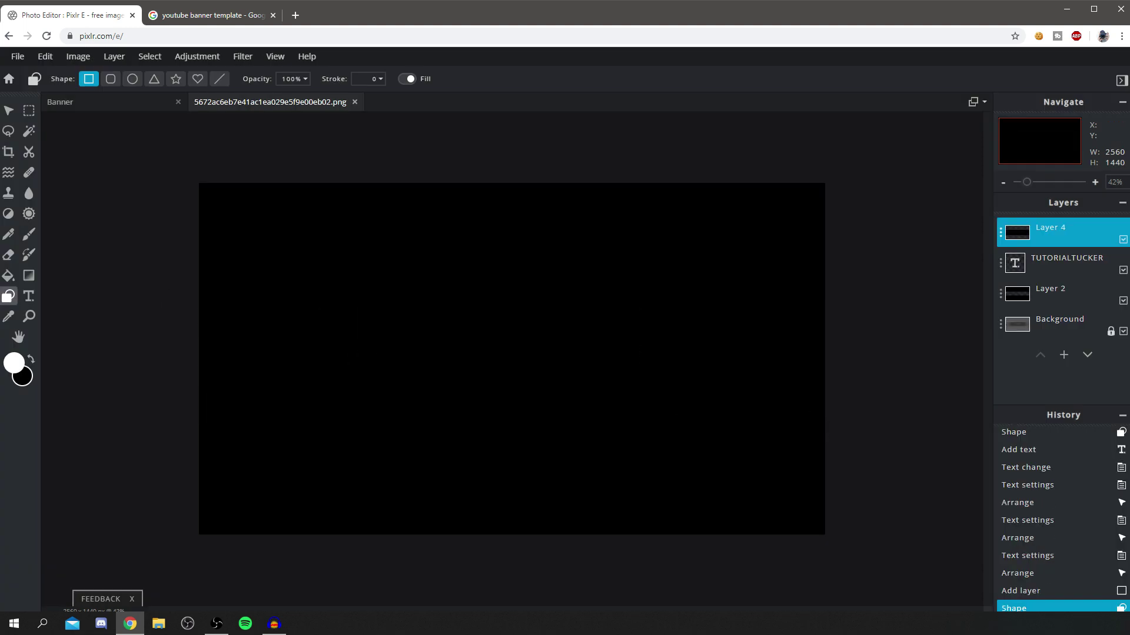
{"action": "left_click", "coordinate": [23, 379]}
{"action": "left_click", "coordinate": [578, 265]}
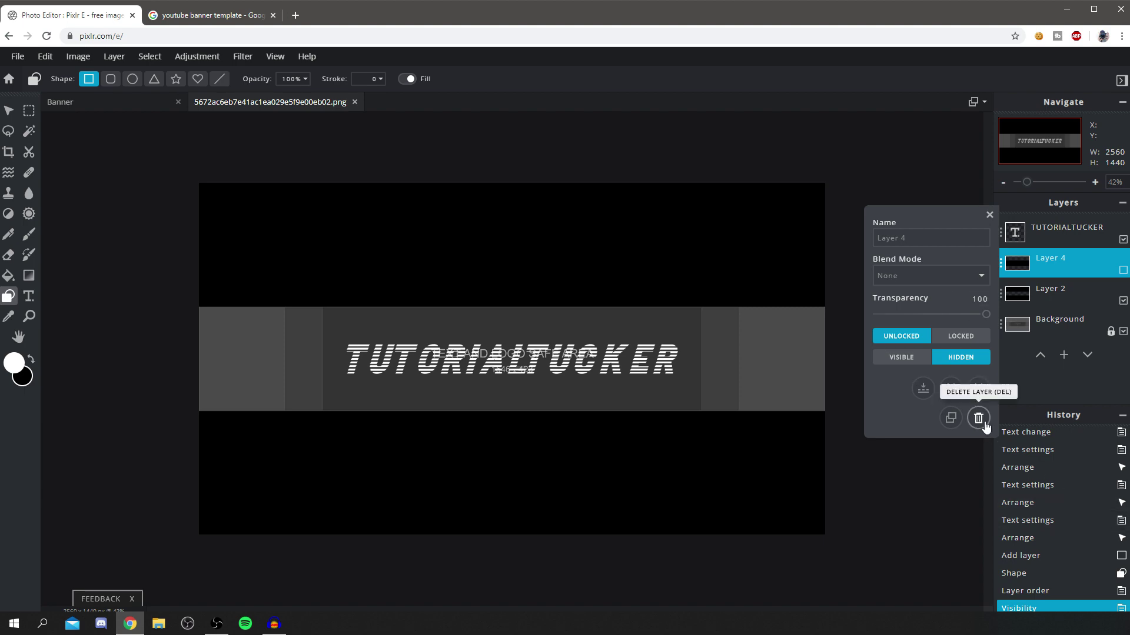
{"action": "left_click", "coordinate": [978, 419]}
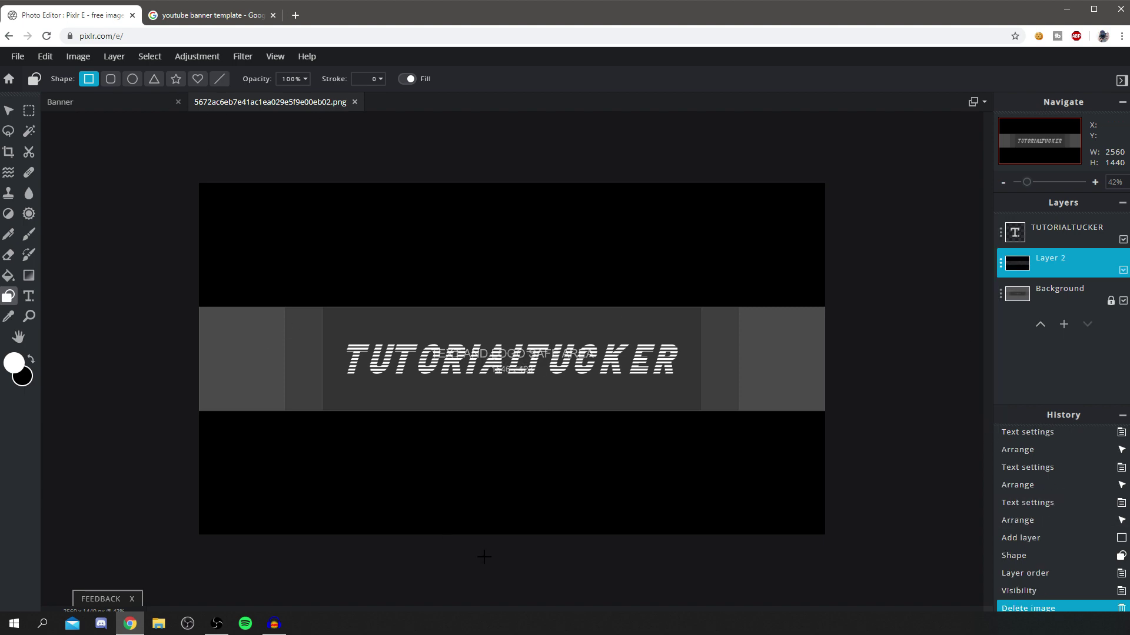
{"action": "left_click", "coordinate": [177, 22]}
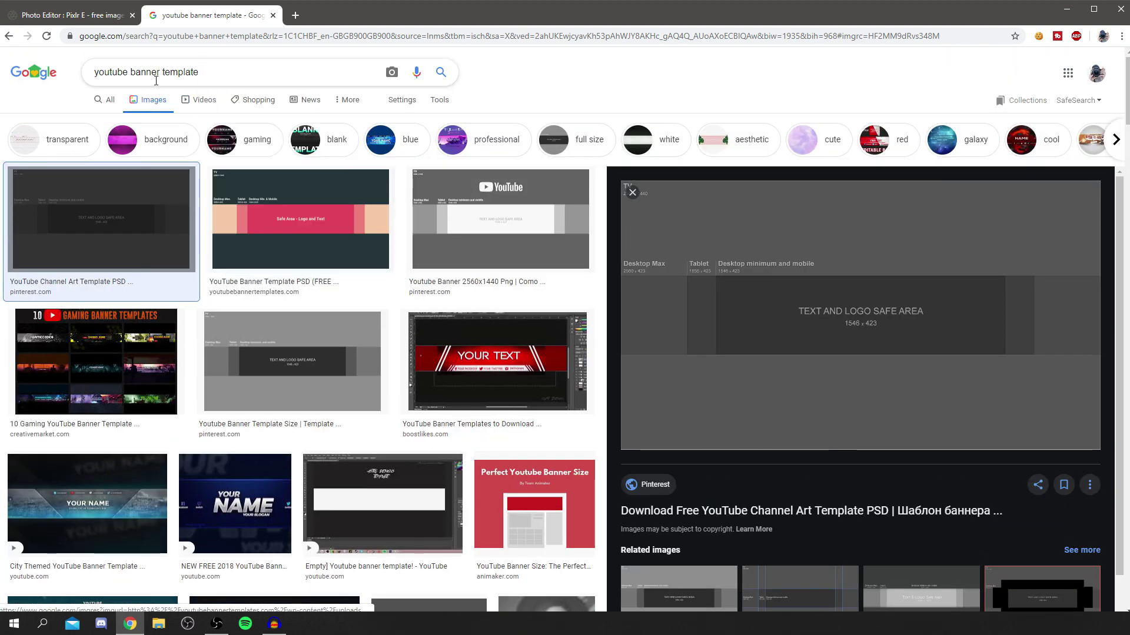
- Search Google Images for 'abstract background'
{"action": "triple_click", "coordinate": [159, 74]}
{"action": "type", "text": "abstract"}
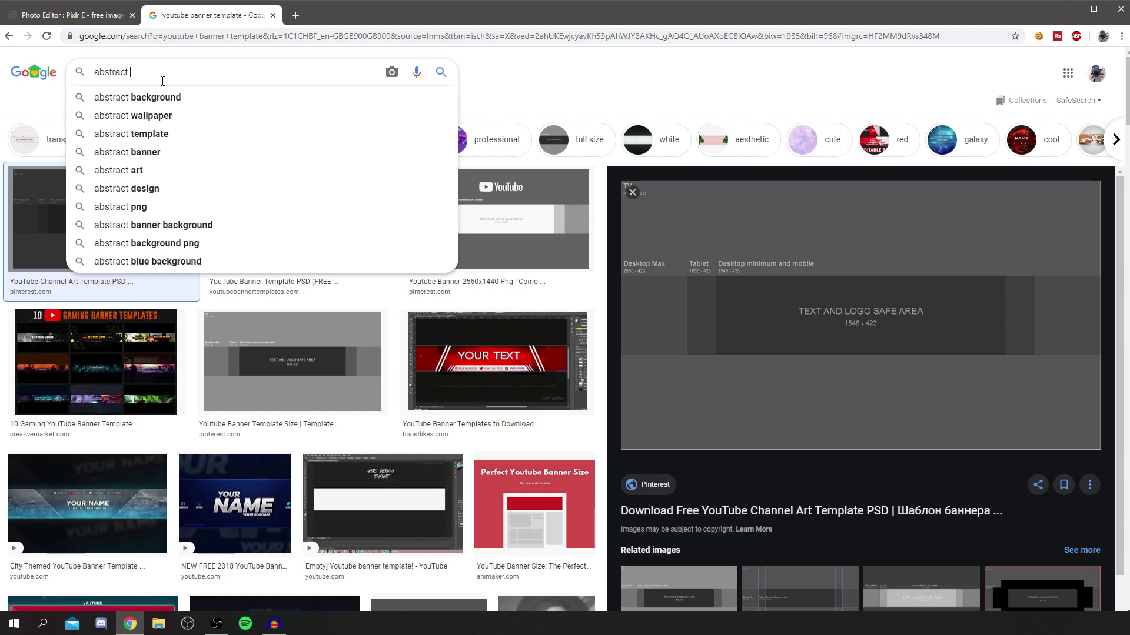
{"action": "key", "text": "Down"}
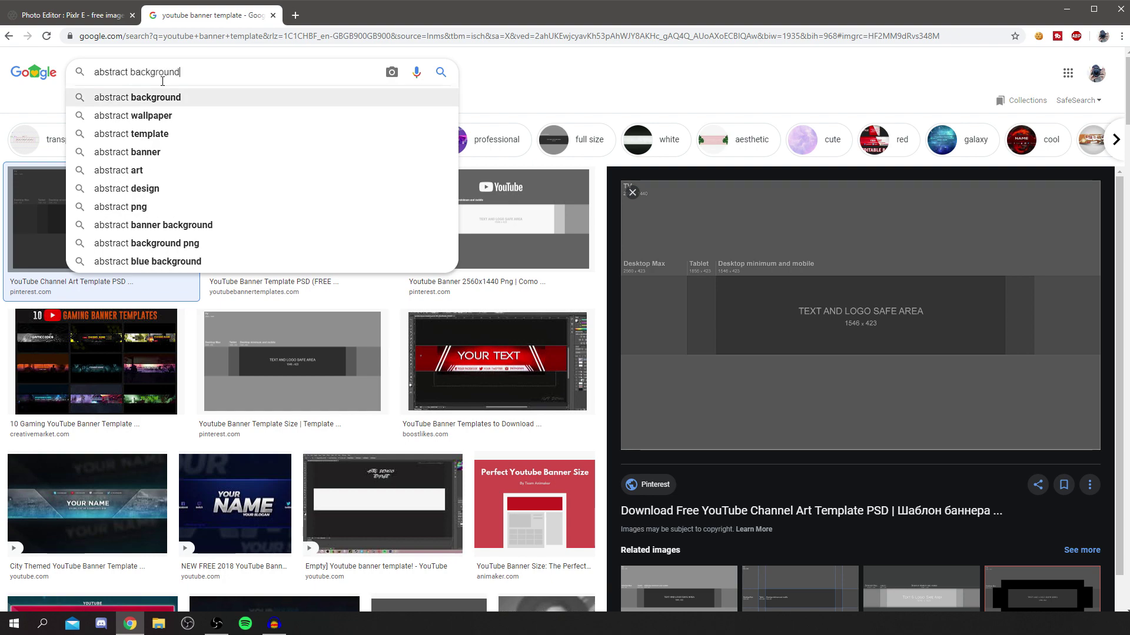
{"action": "key", "text": "Return"}
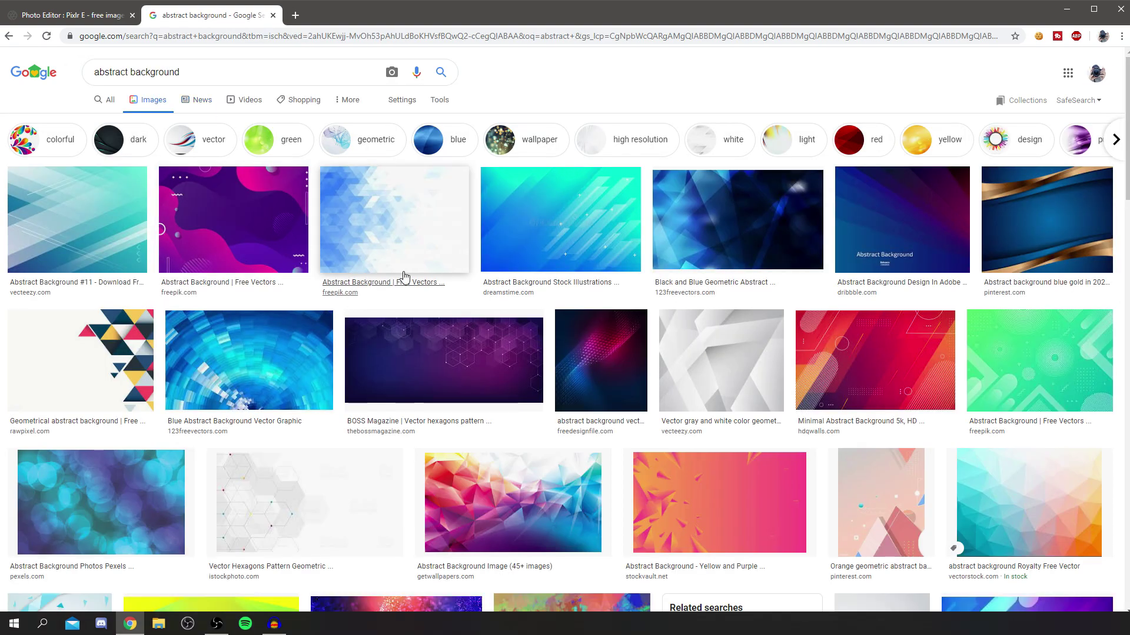
{"action": "scroll", "coordinate": [600, 237], "scroll_direction": "down", "scroll_amount": 4}
{"action": "scroll", "coordinate": [763, 402], "scroll_direction": "up", "scroll_amount": 3}
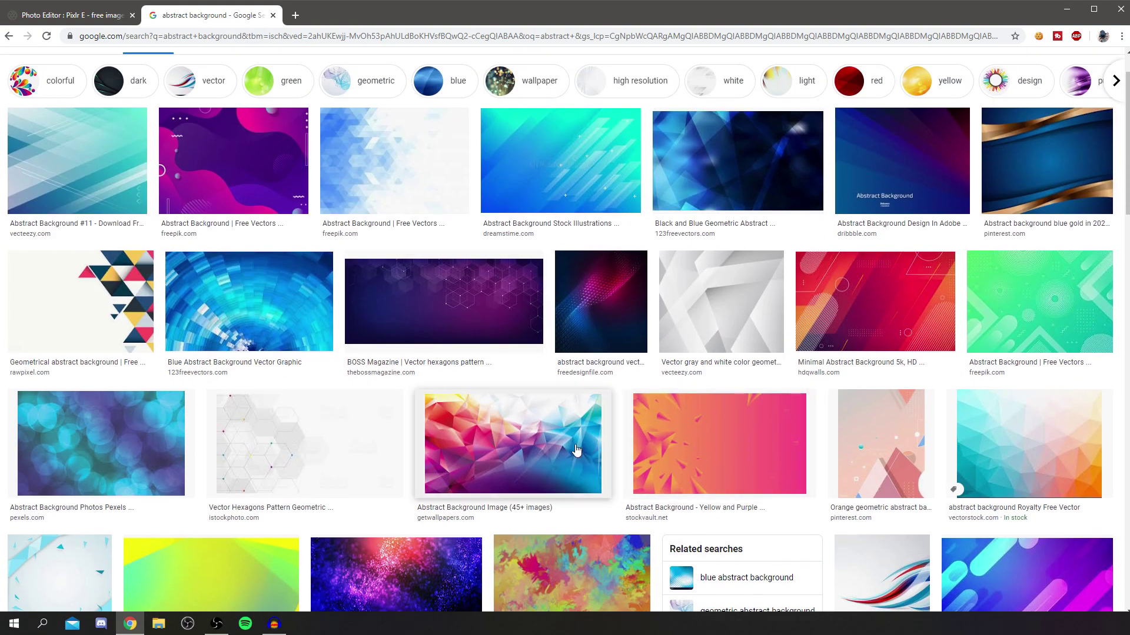
{"action": "scroll", "coordinate": [482, 463], "scroll_direction": "up", "scroll_amount": 1}
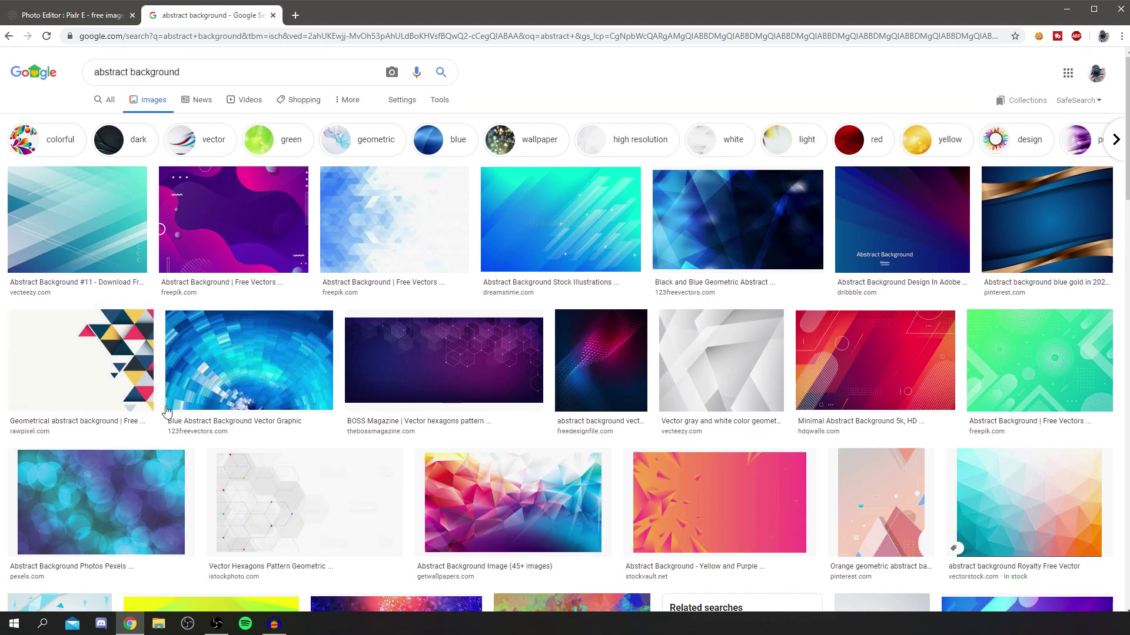
- Copy the turquoise-to-blue Dreamstime diagonal-stripe background image
{"action": "left_click", "coordinate": [517, 247]}
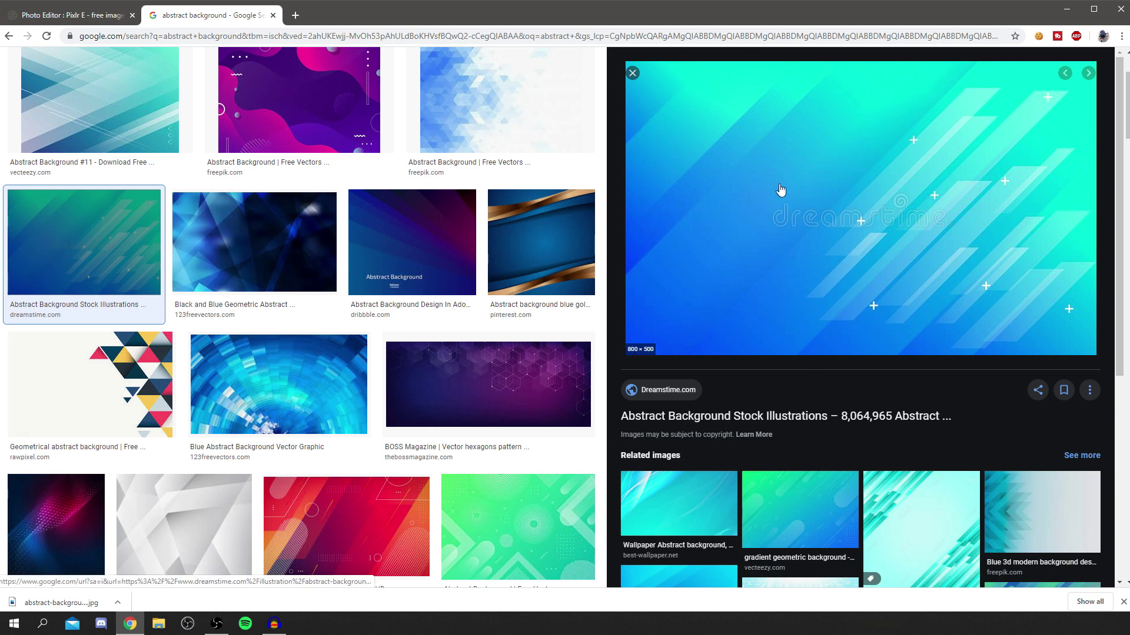
{"action": "right_click", "coordinate": [781, 156]}
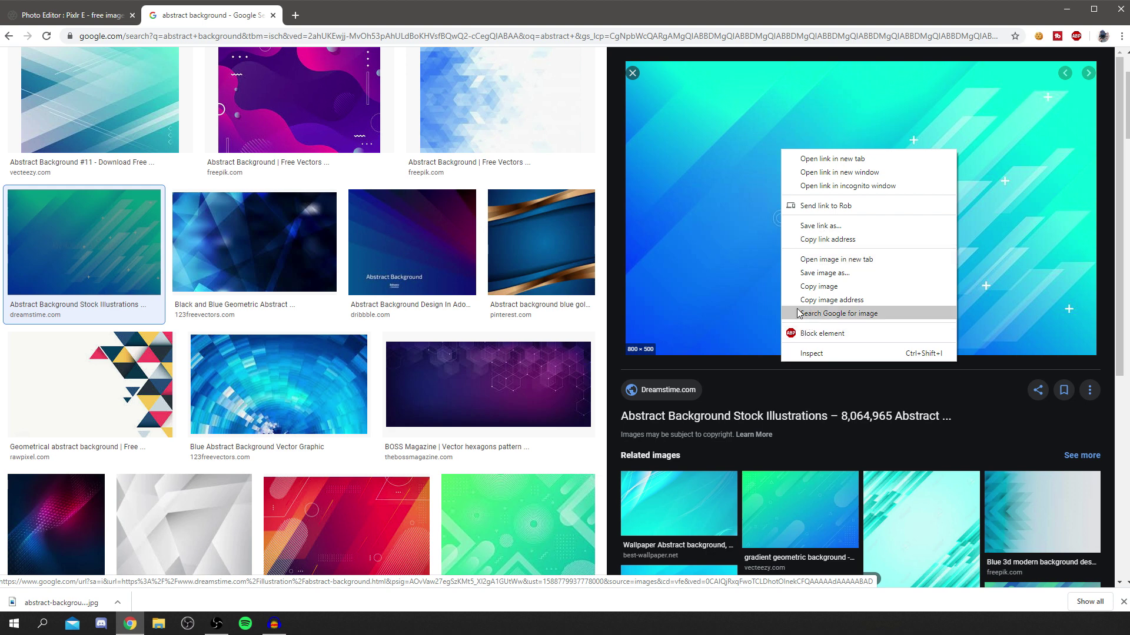
{"action": "left_click", "coordinate": [816, 288]}
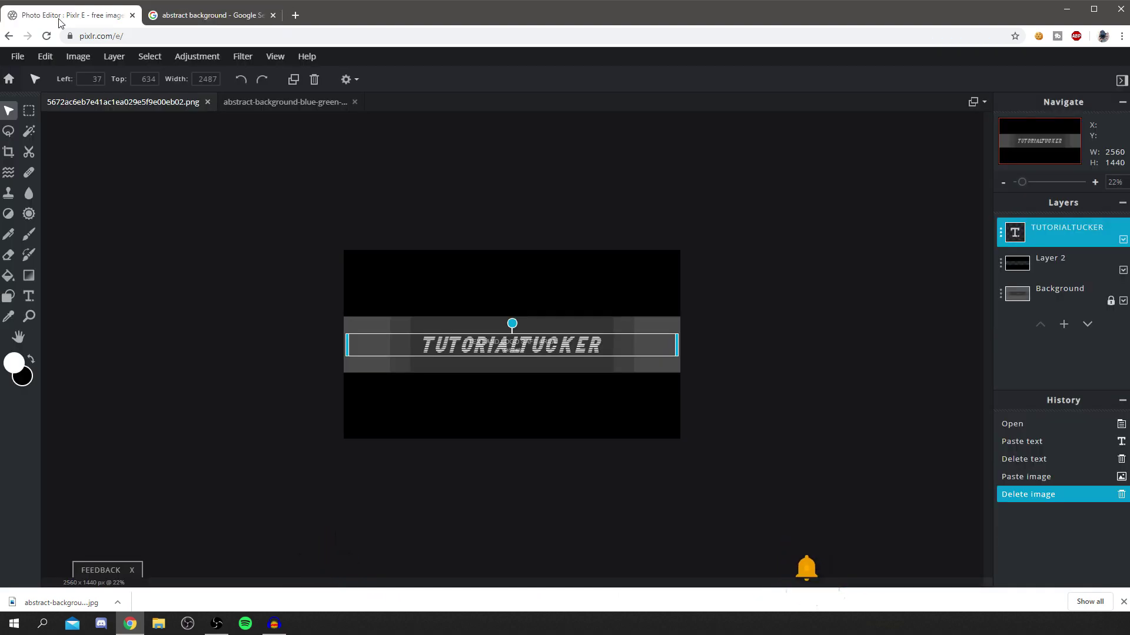
- Paste the copied blue-green abstract image and stretch it to cover the whole canvas
{"action": "left_click", "coordinate": [71, 14]}
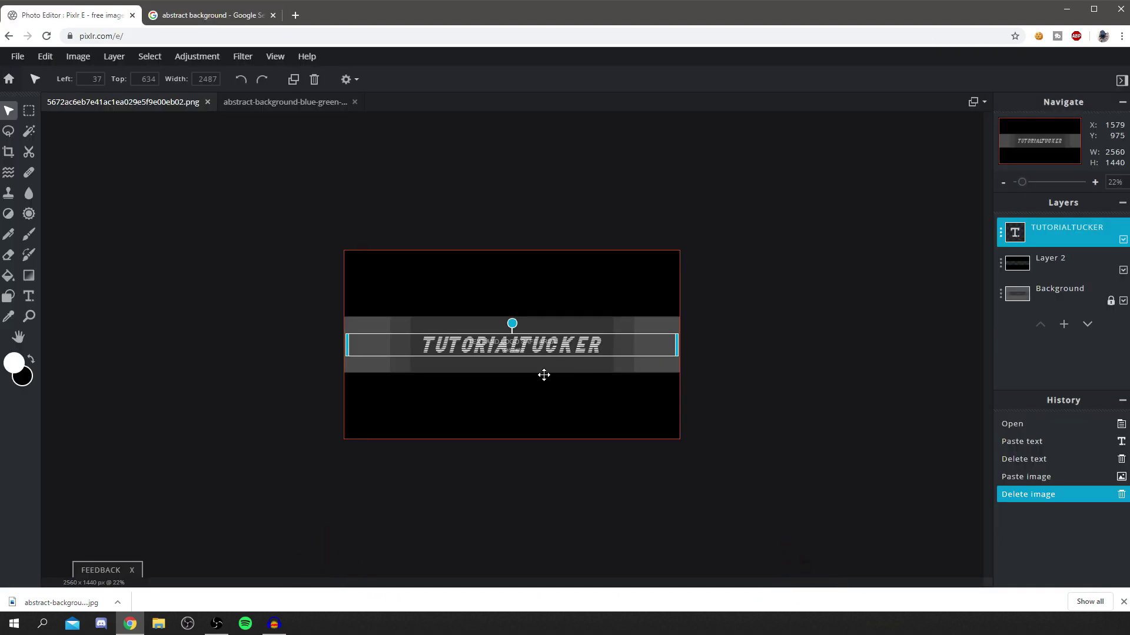
{"action": "scroll", "coordinate": [544, 375], "scroll_direction": "up", "scroll_amount": 2}
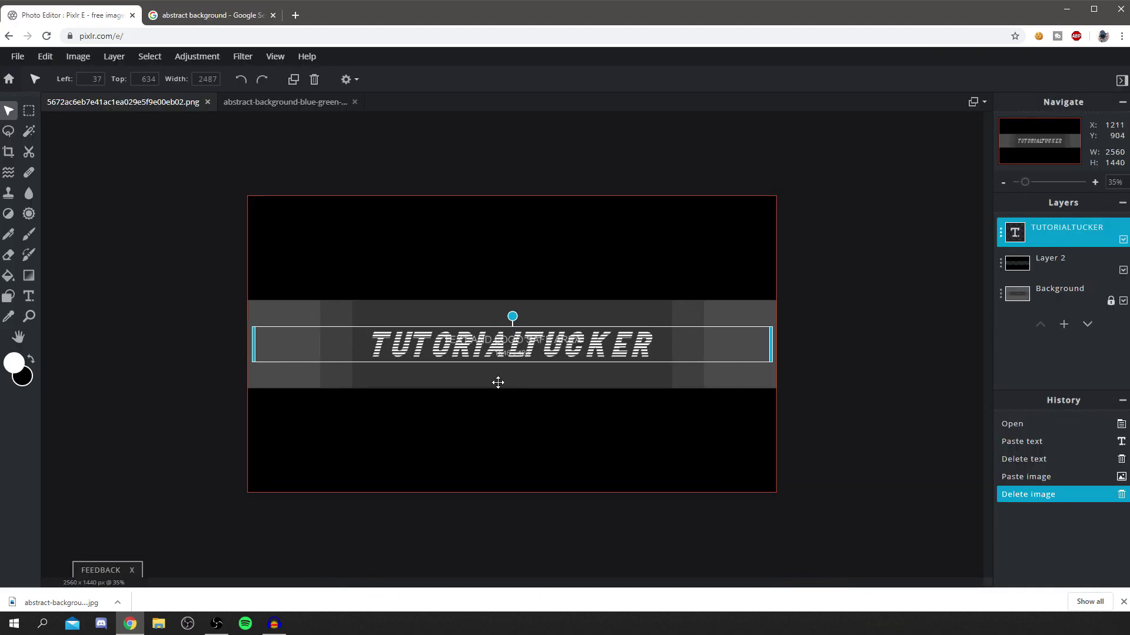
{"action": "key", "text": "ctrl+v"}
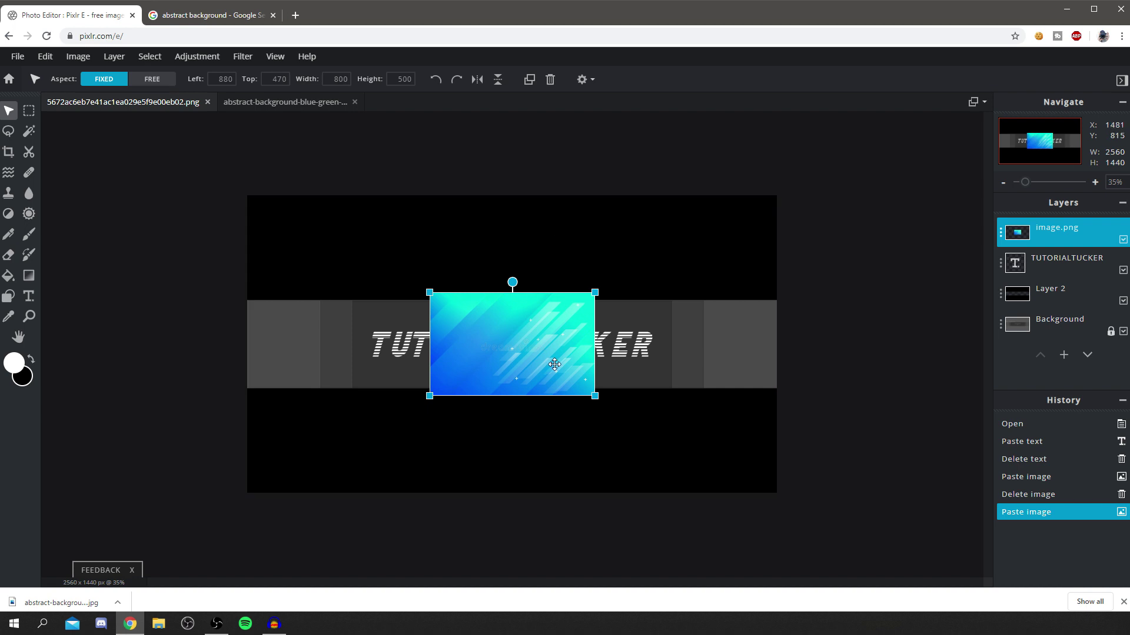
{"action": "left_click_drag", "start_coordinate": [594, 398], "coordinate": [795, 521]}
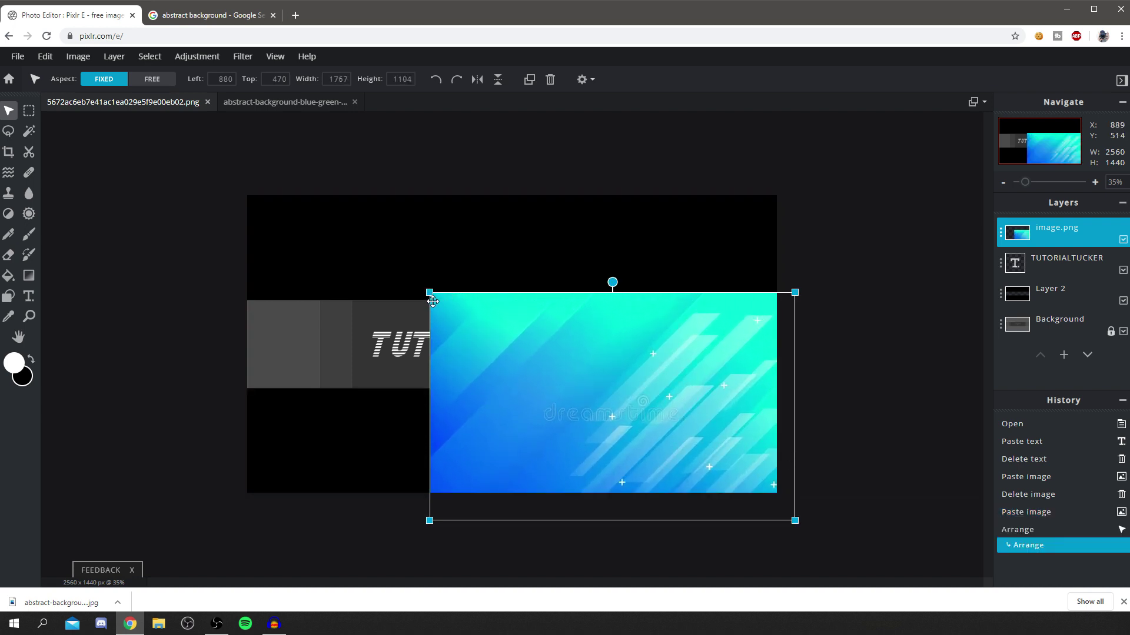
{"action": "left_click_drag", "start_coordinate": [430, 292], "coordinate": [229, 167]}
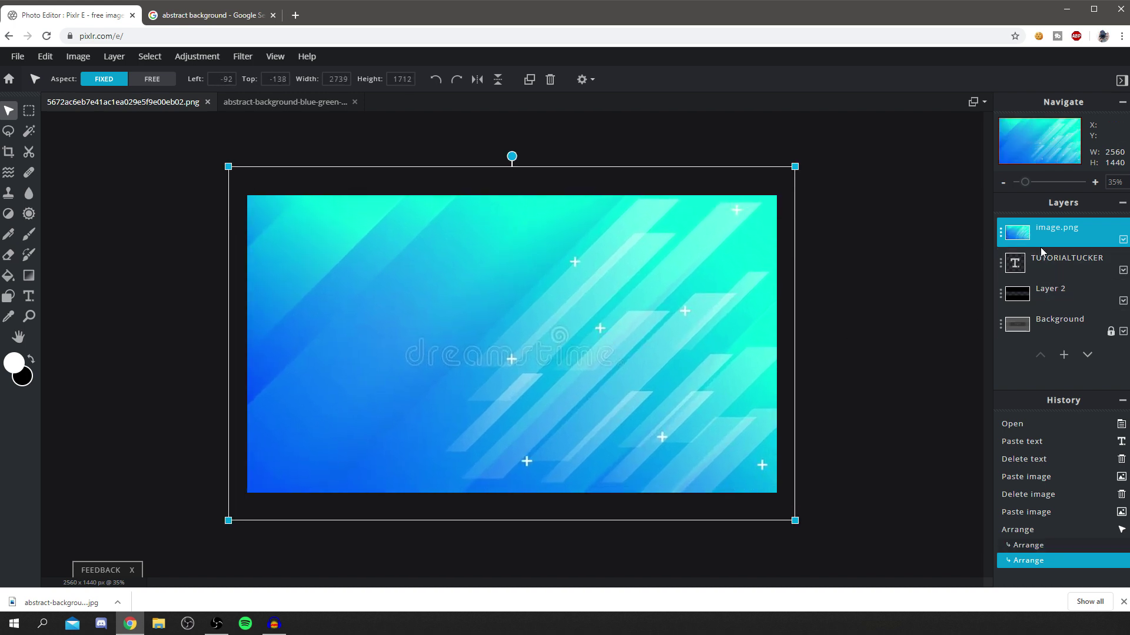
- Move the image.png layer beneath the banner strip layer and readjust the TUTORIALTUCKER title position
{"action": "left_click_drag", "start_coordinate": [1050, 236], "coordinate": [1047, 281]}
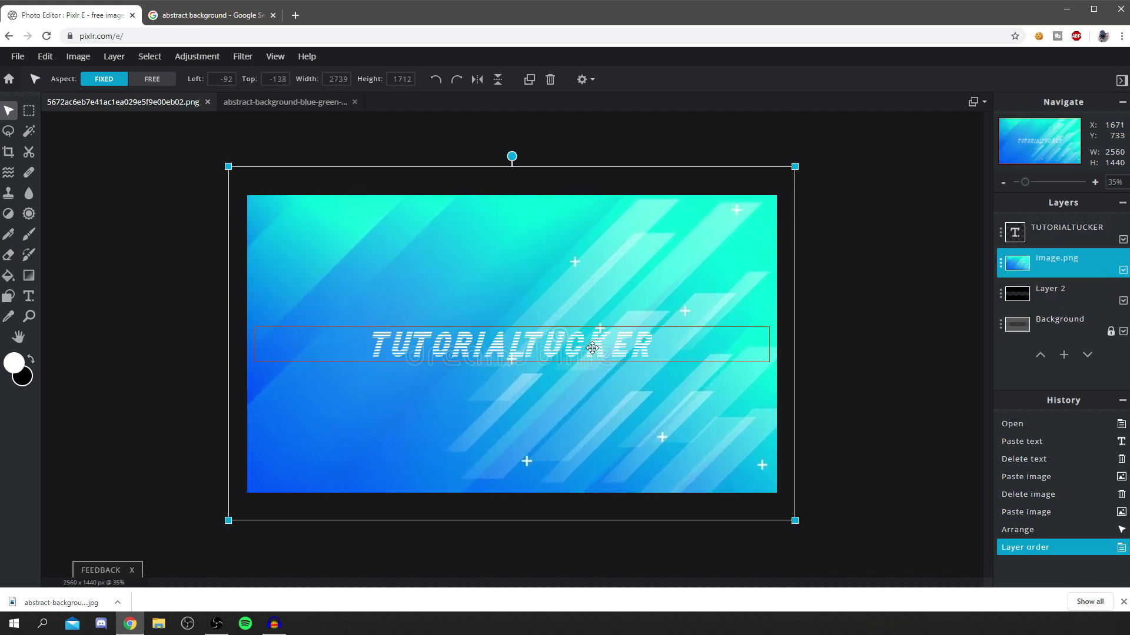
{"action": "mouse_move", "coordinate": [583, 350]}
{"action": "left_mouse_down"}
{"action": "mouse_move", "coordinate": [573, 360]}
{"action": "mouse_move", "coordinate": [562, 352]}
{"action": "left_mouse_up"}
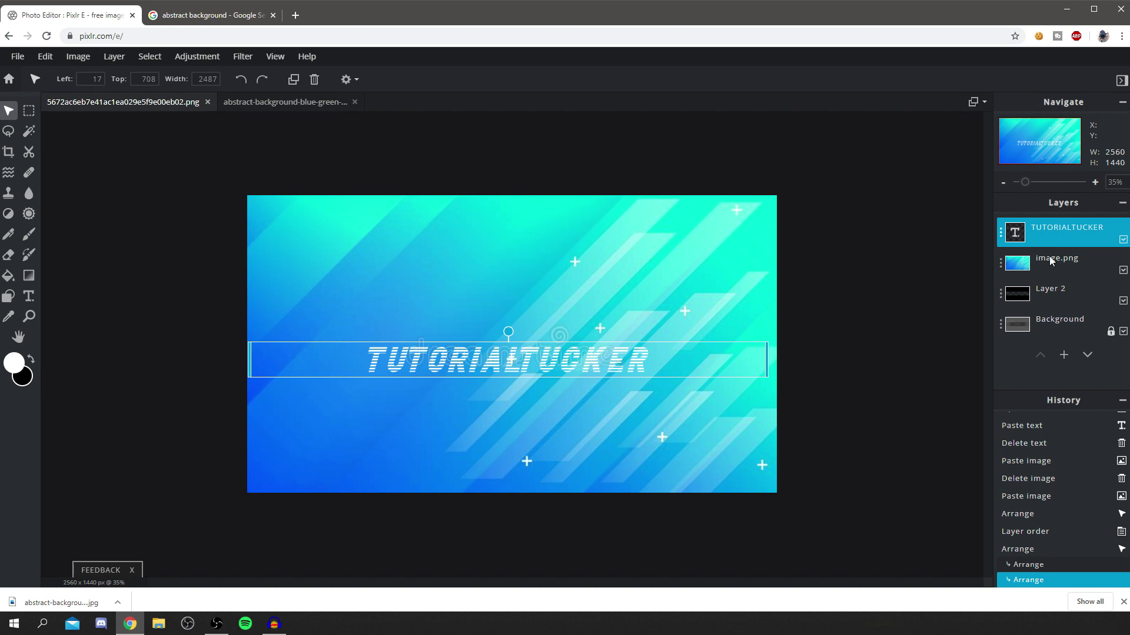
{"action": "mouse_move", "coordinate": [1039, 278]}
{"action": "left_mouse_down"}
{"action": "mouse_move", "coordinate": [1041, 260]}
{"action": "mouse_move", "coordinate": [1041, 300]}
{"action": "left_mouse_up"}
{"action": "left_click_drag", "start_coordinate": [583, 367], "coordinate": [586, 352]}
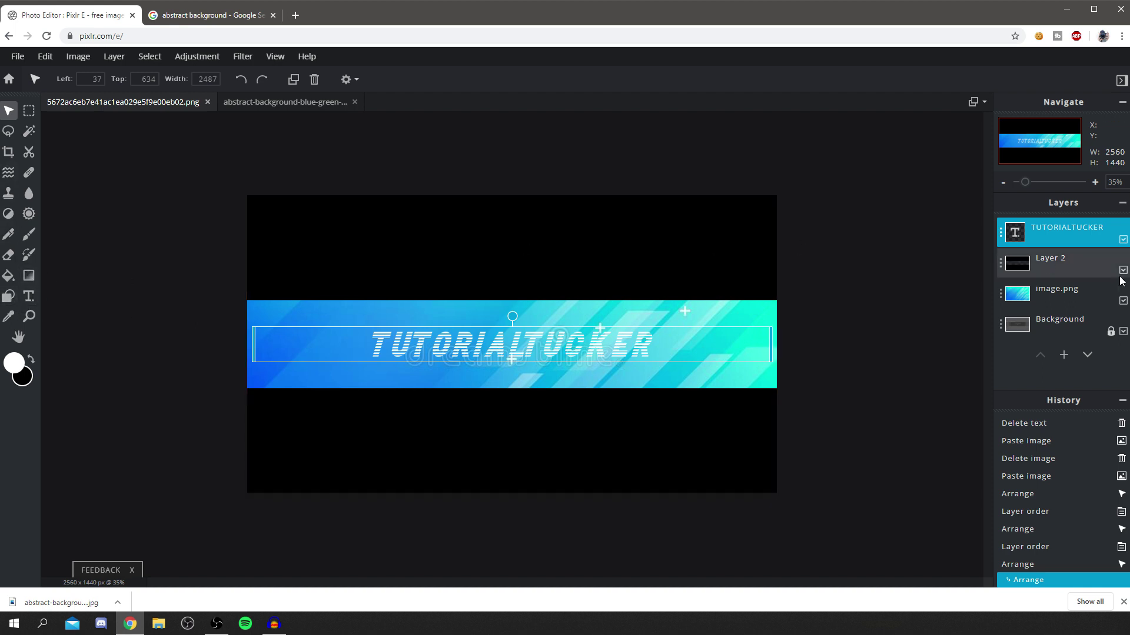
{"action": "left_click", "coordinate": [1066, 355]}
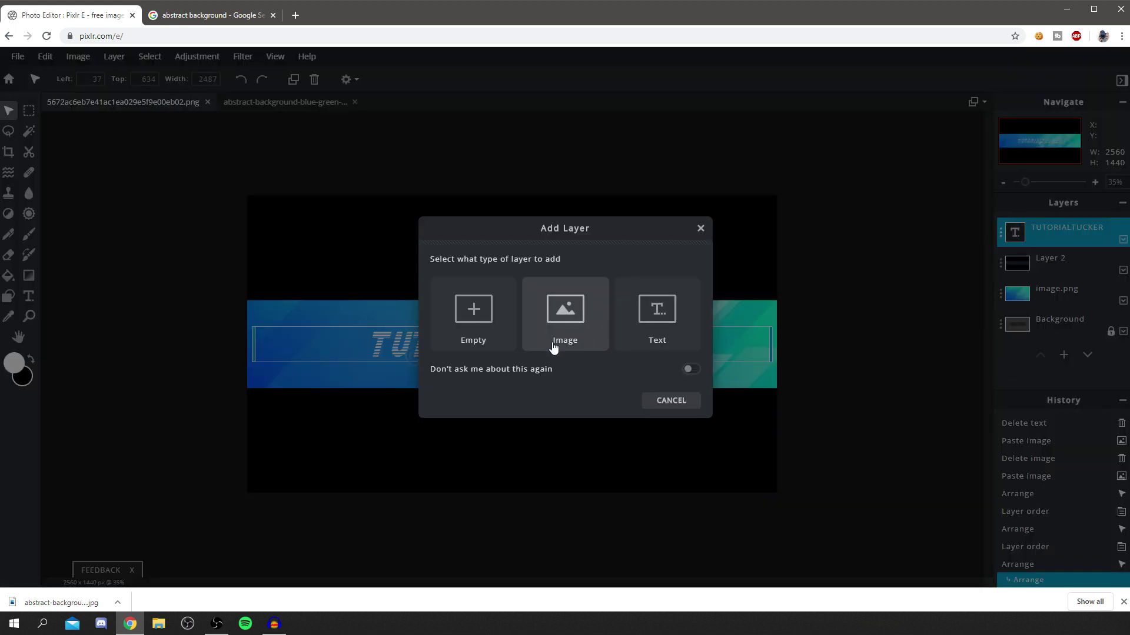
- On a new layer, draw a white-outlined black box across the strip, placed beneath the title text
{"action": "left_click", "coordinate": [493, 318]}
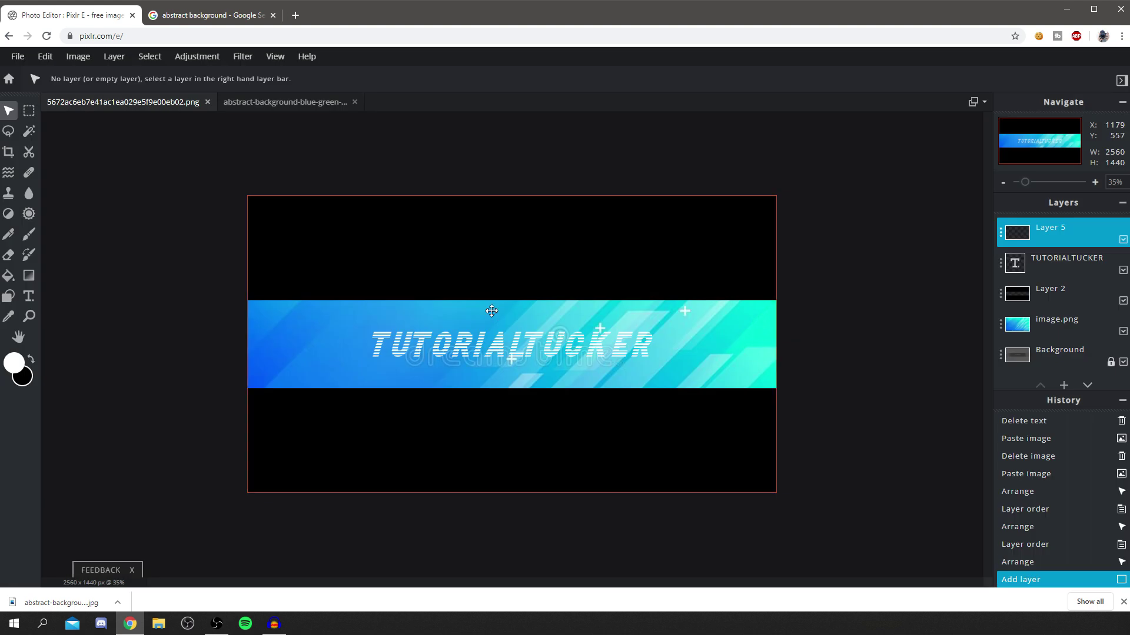
{"action": "left_click", "coordinate": [10, 296]}
{"action": "left_click_drag", "start_coordinate": [393, 334], "coordinate": [657, 365]}
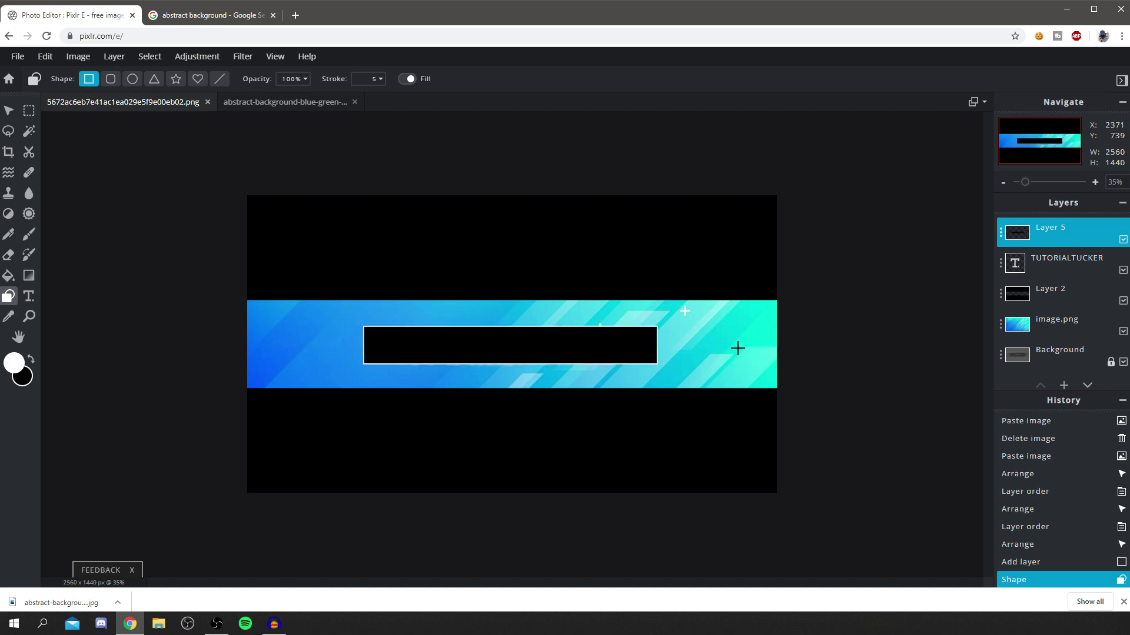
{"action": "left_click_drag", "start_coordinate": [1079, 235], "coordinate": [1077, 272]}
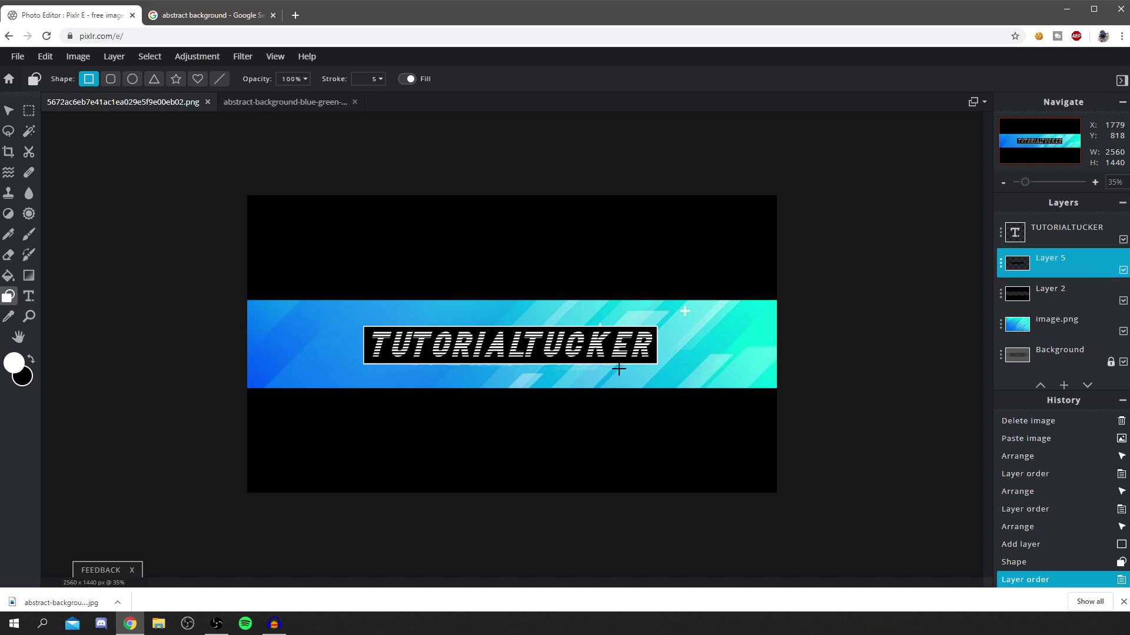
{"action": "left_click", "coordinate": [377, 78]}
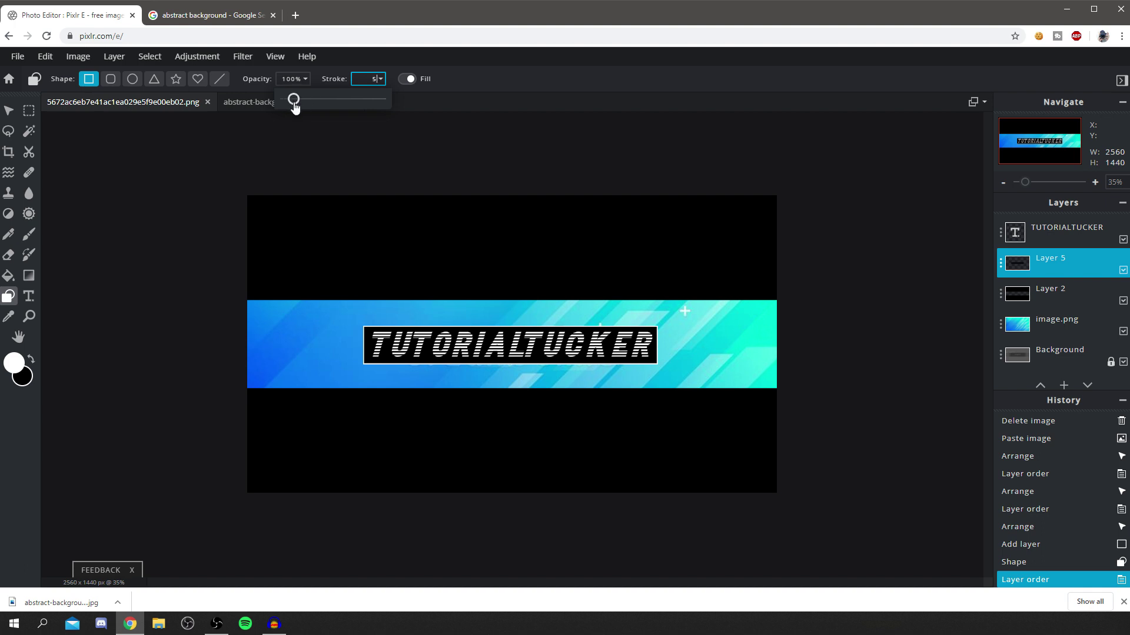
{"action": "left_click", "coordinate": [9, 110]}
{"action": "scroll", "coordinate": [559, 363], "scroll_direction": "down", "scroll_amount": 3}
- Narrow the TUTORIALTUCKER text so it fits within the black box
{"action": "scroll", "coordinate": [572, 388], "scroll_direction": "down", "scroll_amount": 1}
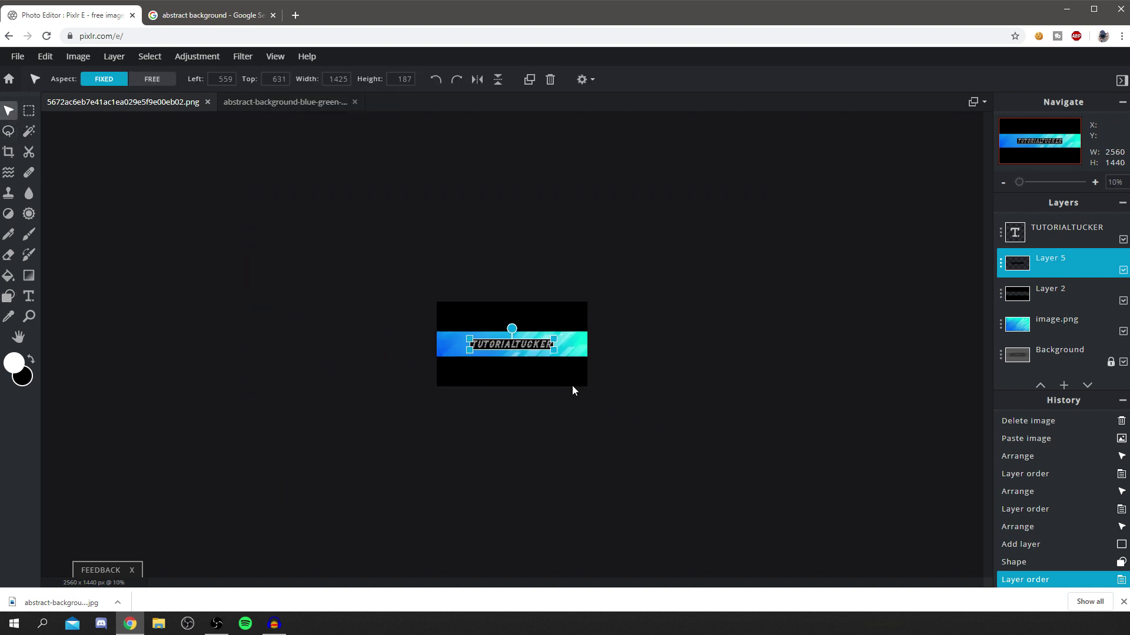
{"action": "scroll", "coordinate": [676, 418], "scroll_direction": "up", "scroll_amount": 5}
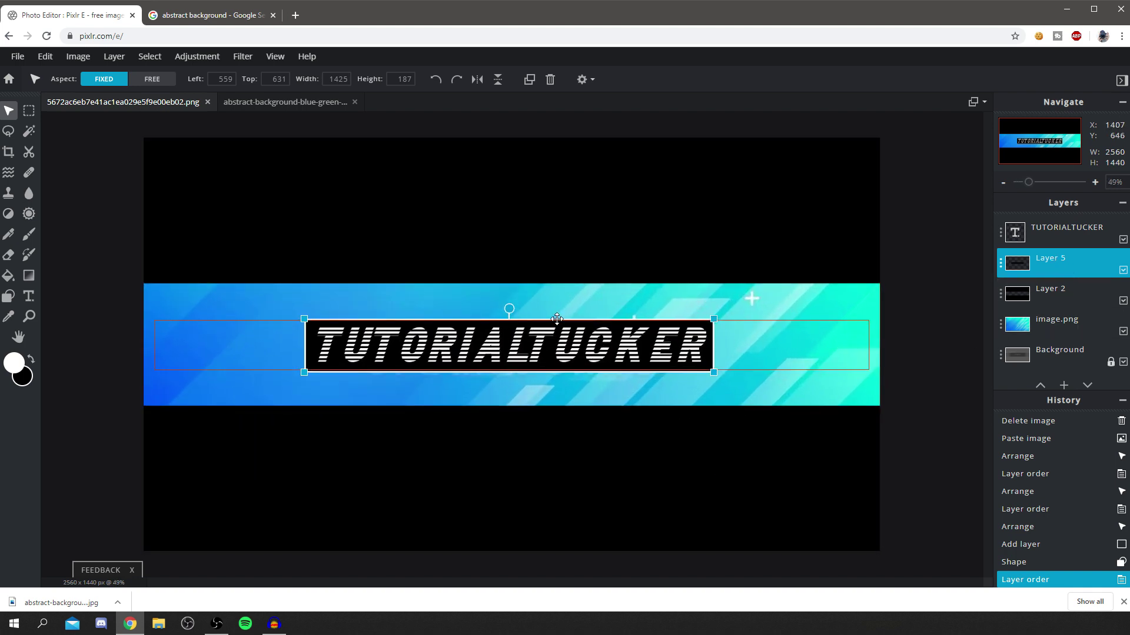
{"action": "left_click_drag", "start_coordinate": [554, 325], "coordinate": [554, 327]}
{"action": "left_click_drag", "start_coordinate": [864, 344], "coordinate": [653, 349]}
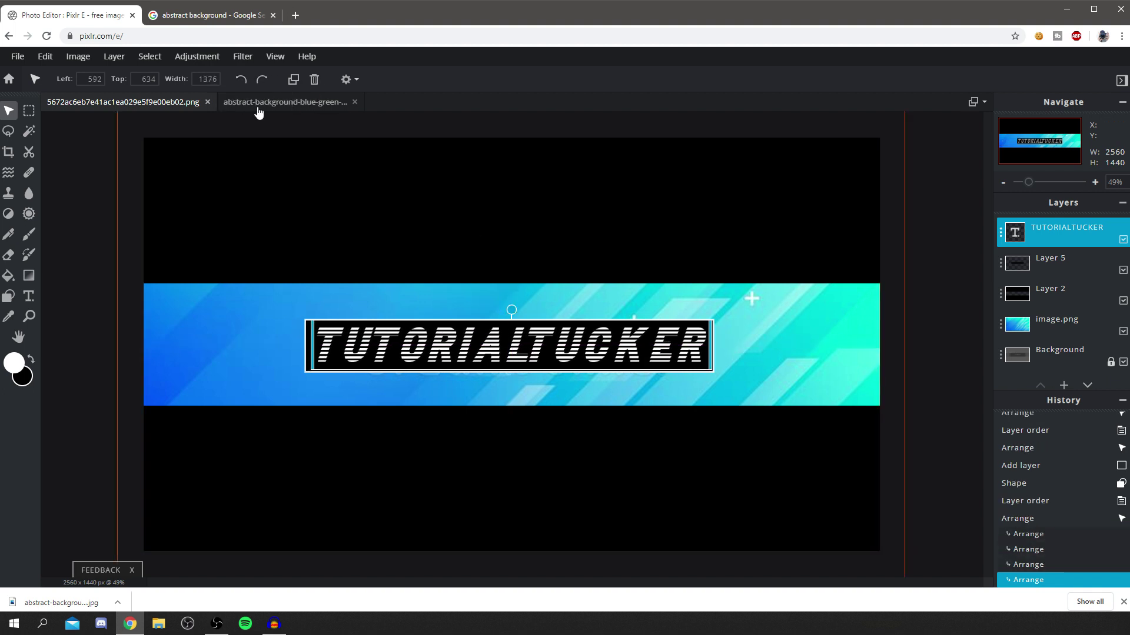
- Centre the title inside the black box and add empty Layer 6 on top
{"action": "left_click", "coordinate": [1058, 256]}
{"action": "left_click", "coordinate": [631, 347]}
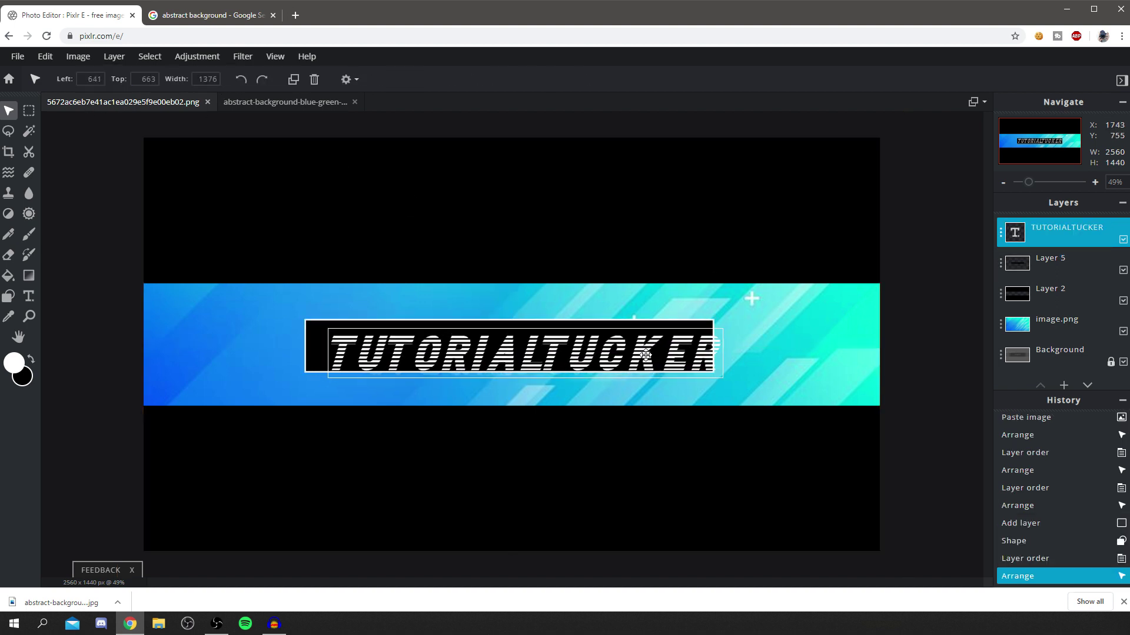
{"action": "left_click_drag", "start_coordinate": [630, 347], "coordinate": [630, 347]}
{"action": "scroll", "coordinate": [647, 412], "scroll_direction": "down", "scroll_amount": 1}
{"action": "left_click", "coordinate": [660, 491]}
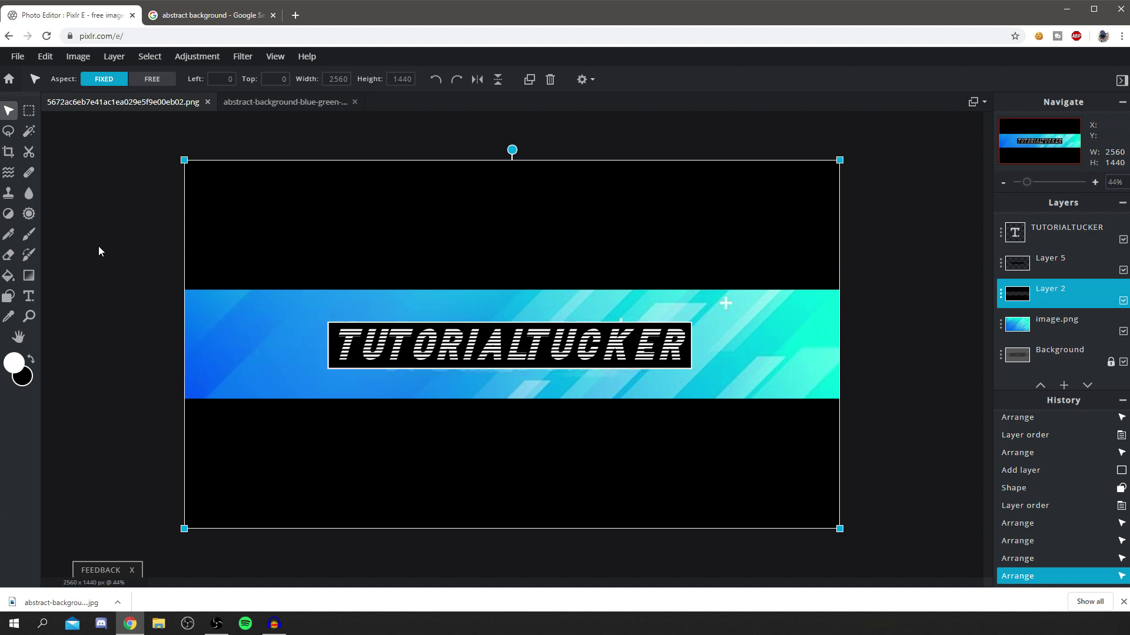
{"action": "key", "text": "ctrl+shift+n"}
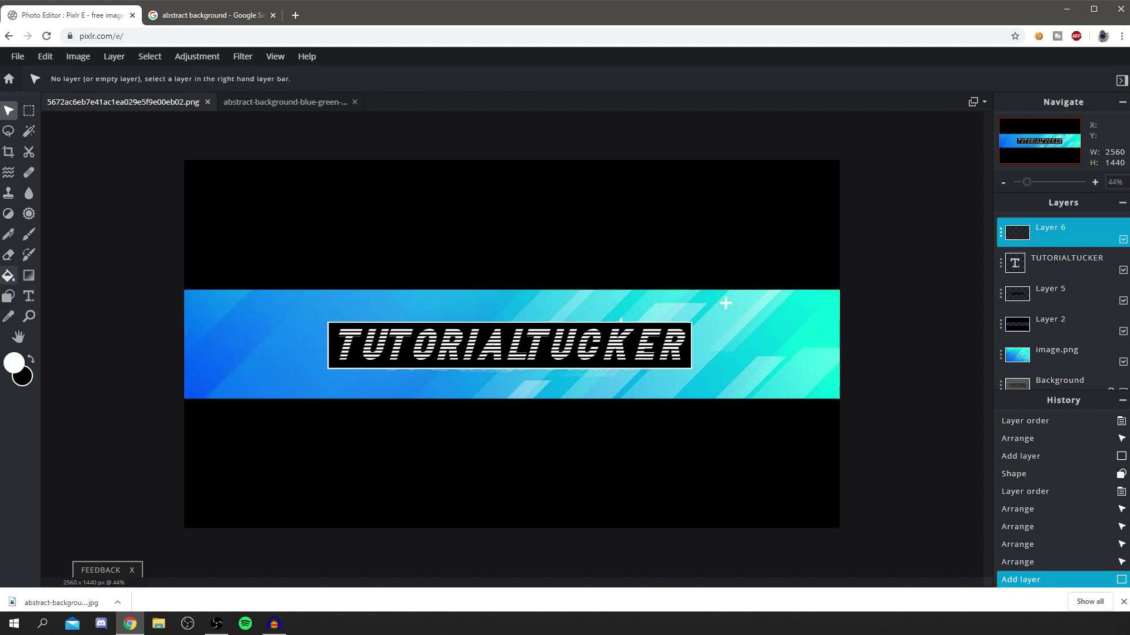
- Set the shape fill colour to yellow #F6FF00
{"action": "left_click", "coordinate": [10, 298]}
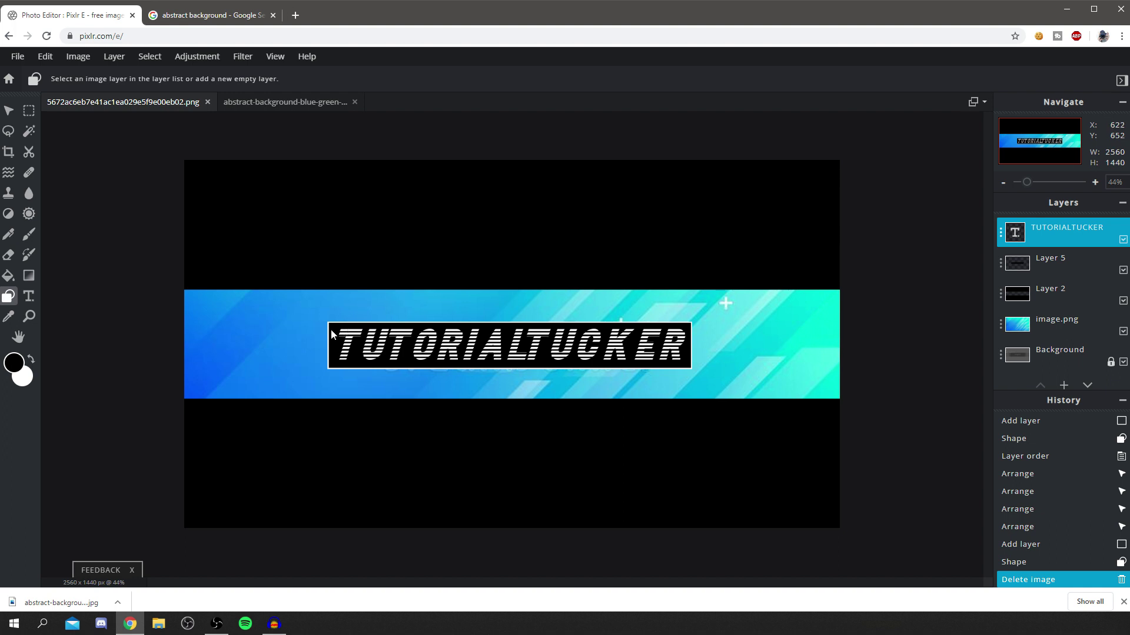
{"action": "left_click", "coordinate": [22, 378]}
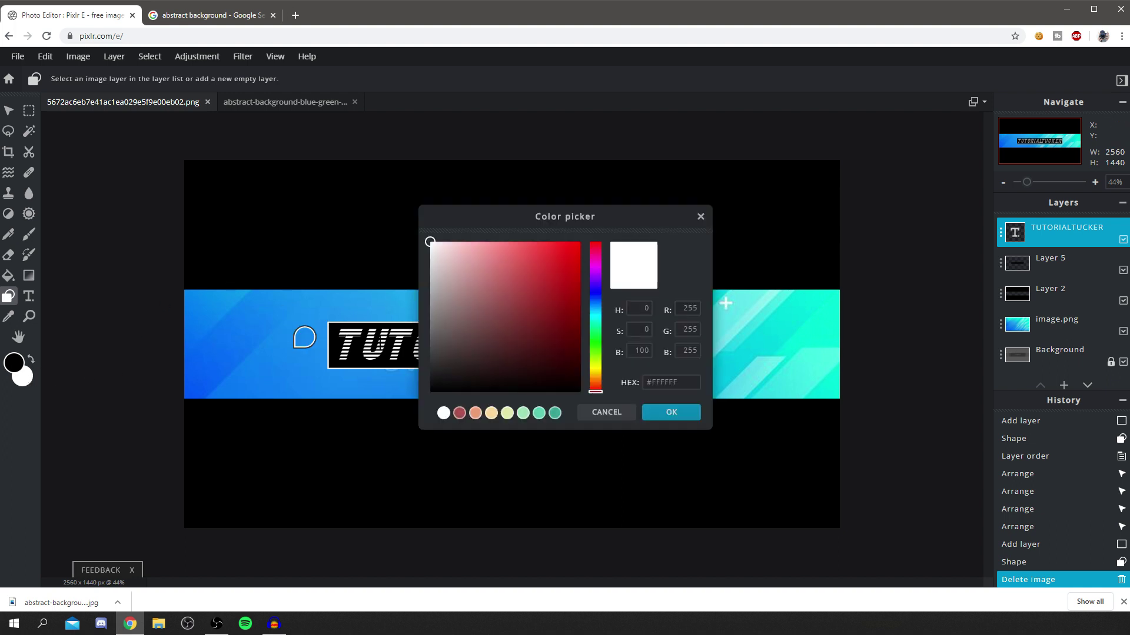
{"action": "left_click_drag", "start_coordinate": [591, 352], "coordinate": [594, 366]}
{"action": "left_click_drag", "start_coordinate": [577, 244], "coordinate": [634, 226]}
{"action": "left_click", "coordinate": [670, 413]}
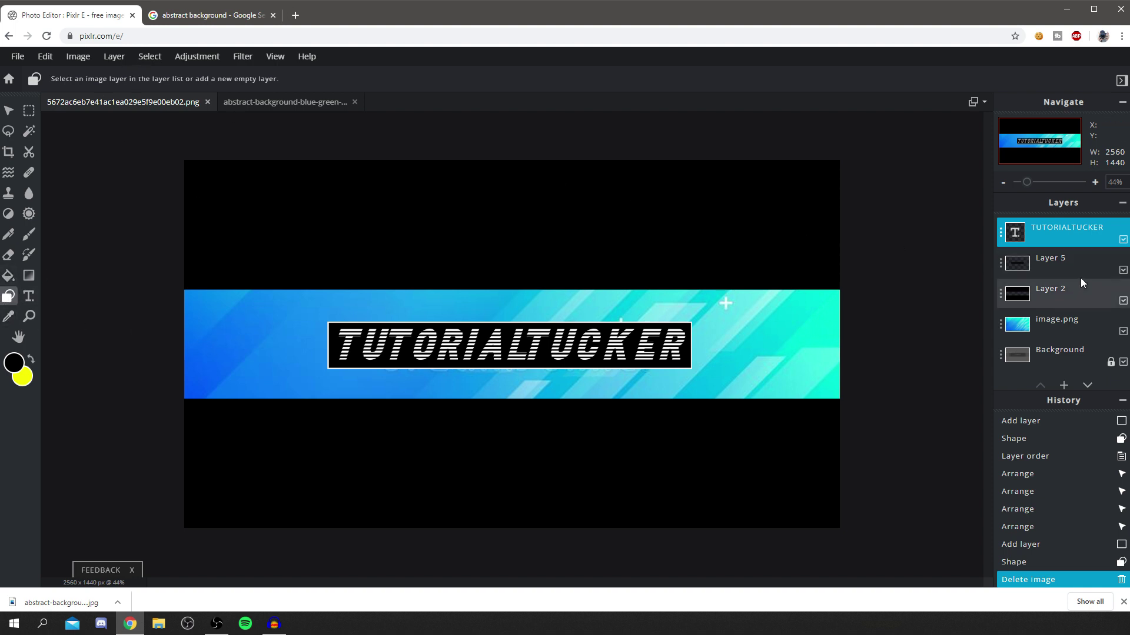
- Draw a yellow star left of the title on a new empty layer and adjust its outline thickness
{"action": "left_click", "coordinate": [1063, 388]}
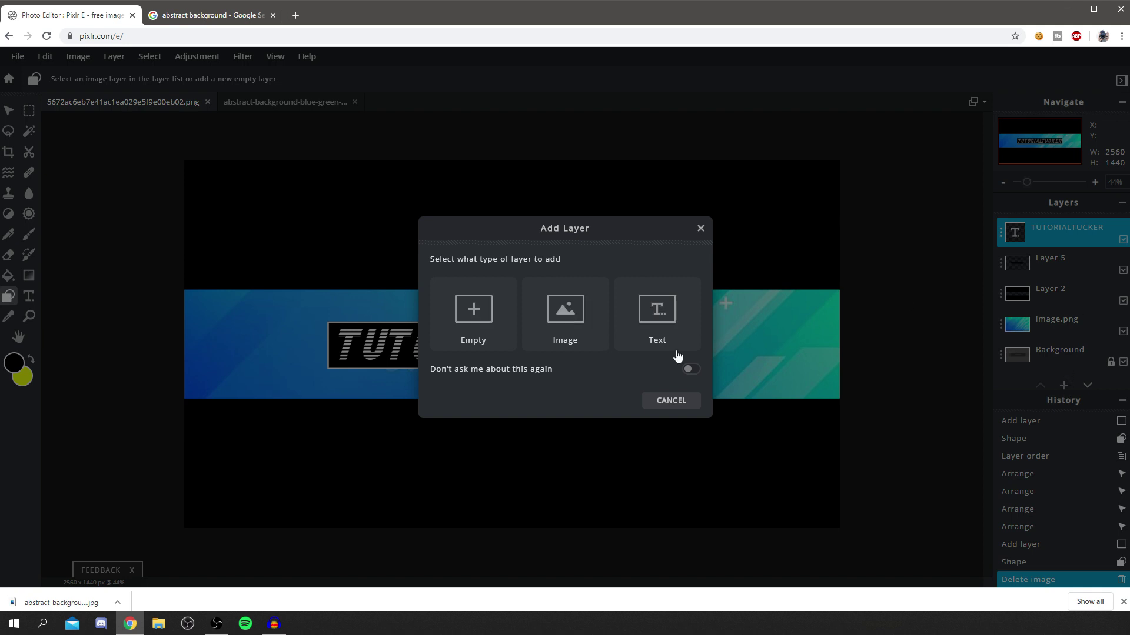
{"action": "left_click", "coordinate": [500, 339]}
{"action": "left_click_drag", "start_coordinate": [242, 324], "coordinate": [275, 354]}
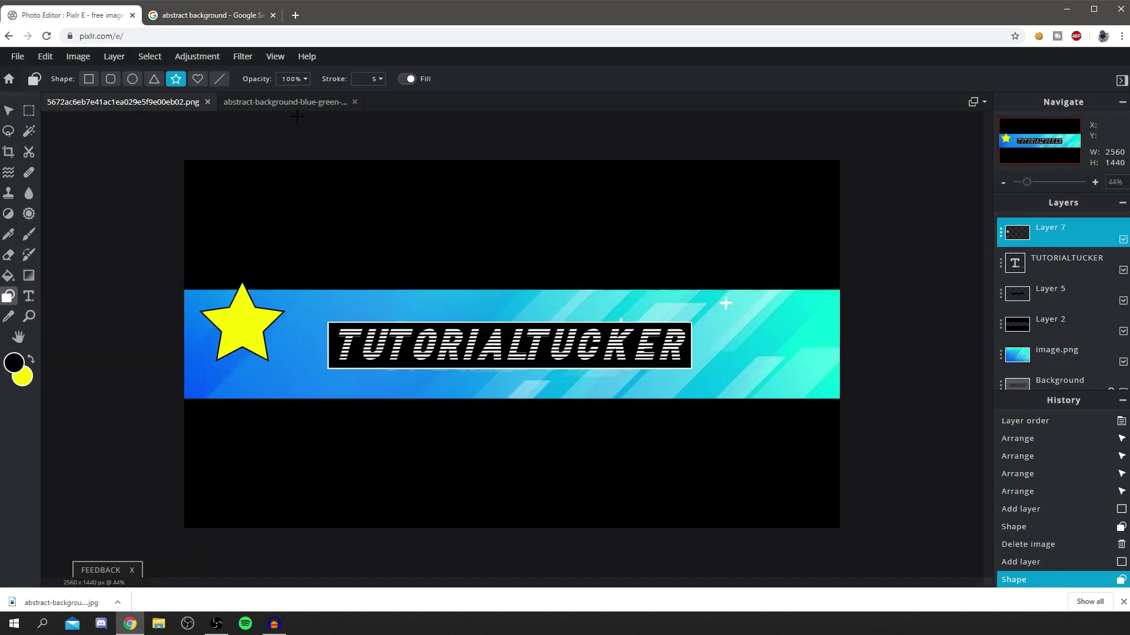
{"action": "left_click", "coordinate": [379, 79]}
{"action": "mouse_move", "coordinate": [293, 103]}
{"action": "left_mouse_down"}
{"action": "mouse_move", "coordinate": [312, 104]}
{"action": "mouse_move", "coordinate": [284, 100]}
{"action": "left_mouse_up"}
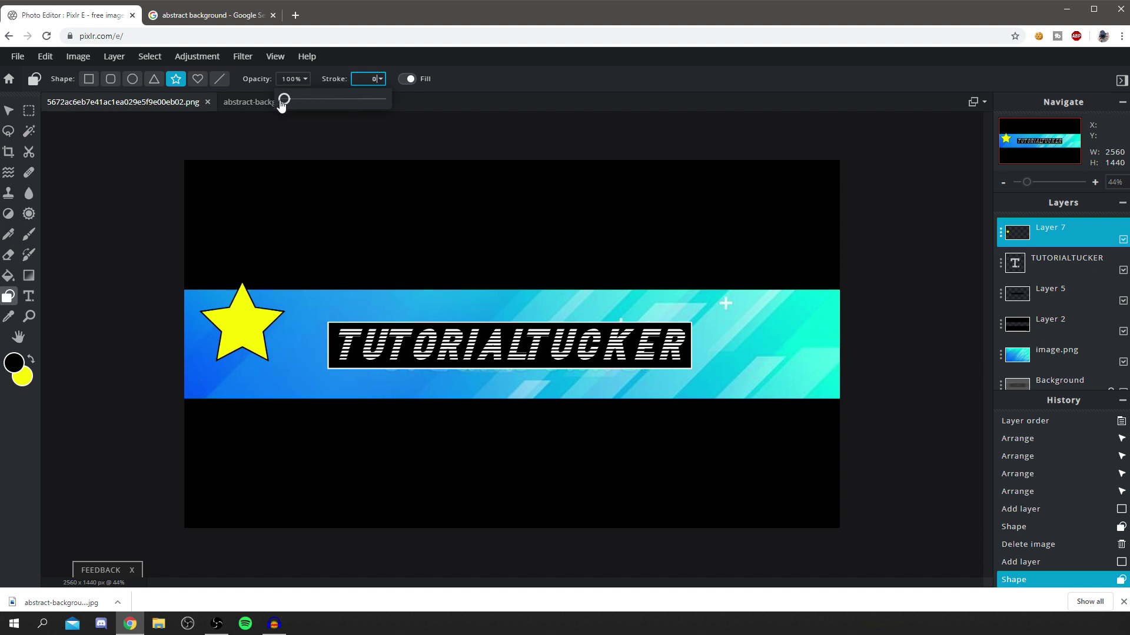
- Shrink the yellow star and reposition it beside the title
{"action": "left_click", "coordinate": [8, 110]}
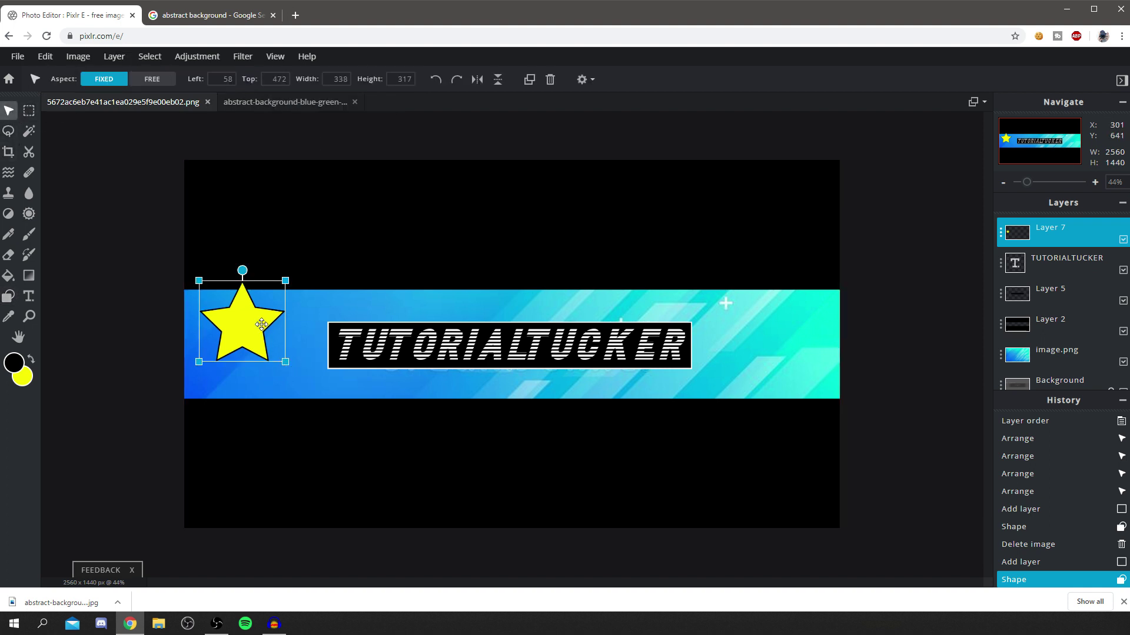
{"action": "left_click_drag", "start_coordinate": [261, 327], "coordinate": [270, 341]}
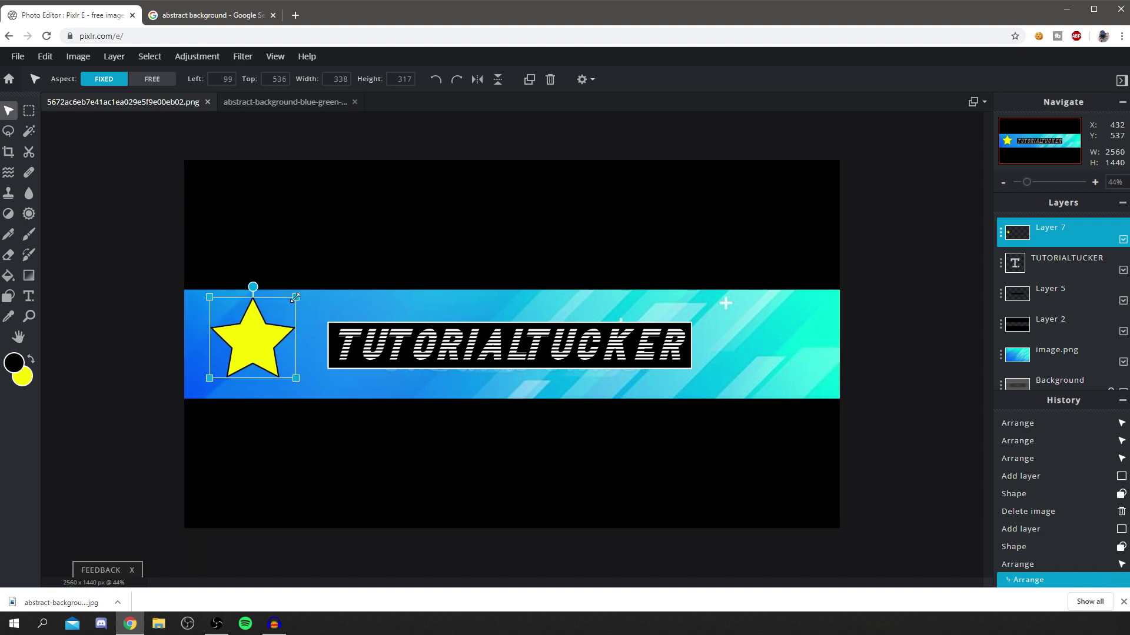
{"action": "left_click_drag", "start_coordinate": [294, 298], "coordinate": [270, 311]}
{"action": "left_click_drag", "start_coordinate": [262, 362], "coordinate": [274, 357]}
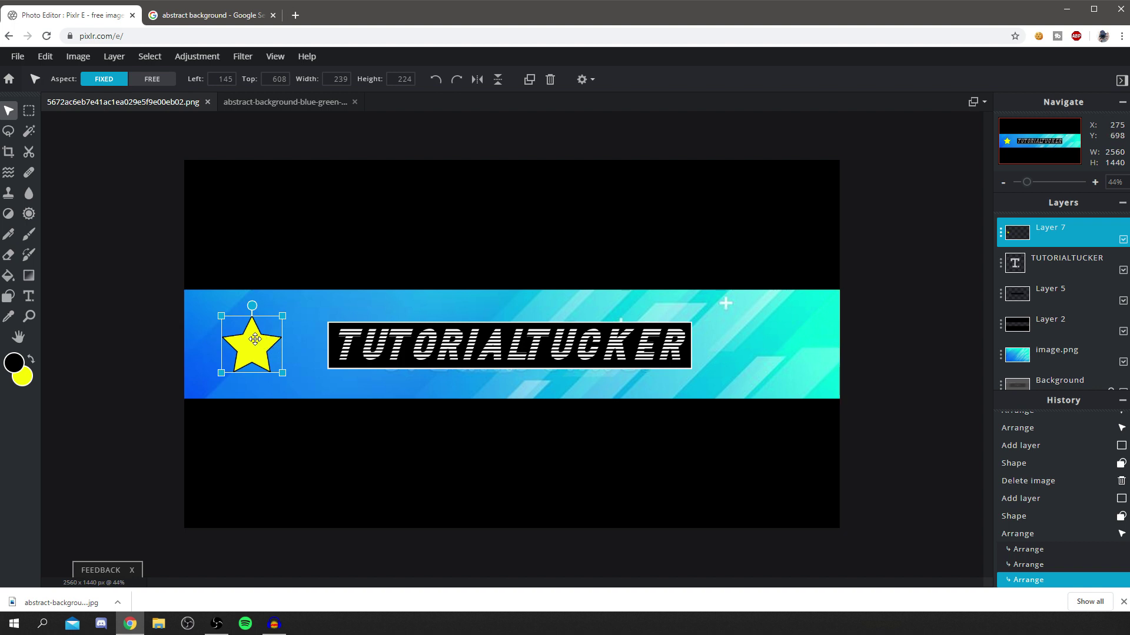
- Duplicate the star layer and move the copy to the right of the title
{"action": "right_click", "coordinate": [258, 343]}
{"action": "left_click", "coordinate": [253, 345]}
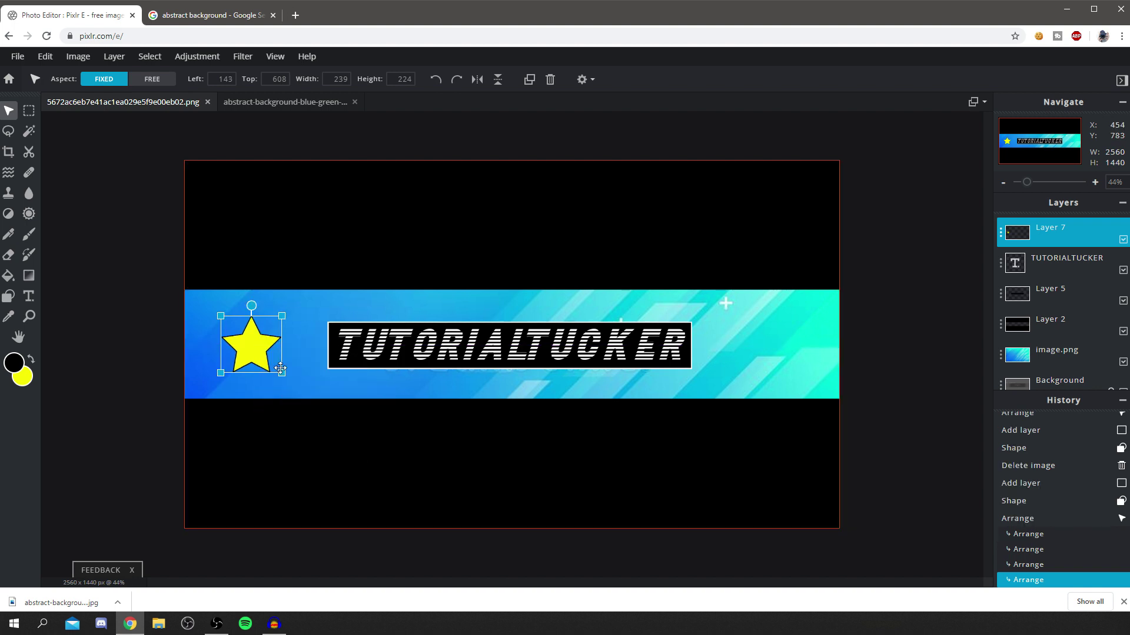
{"action": "right_click", "coordinate": [253, 344]}
{"action": "left_click", "coordinate": [312, 421]}
{"action": "left_click_drag", "start_coordinate": [252, 360], "coordinate": [757, 359]}
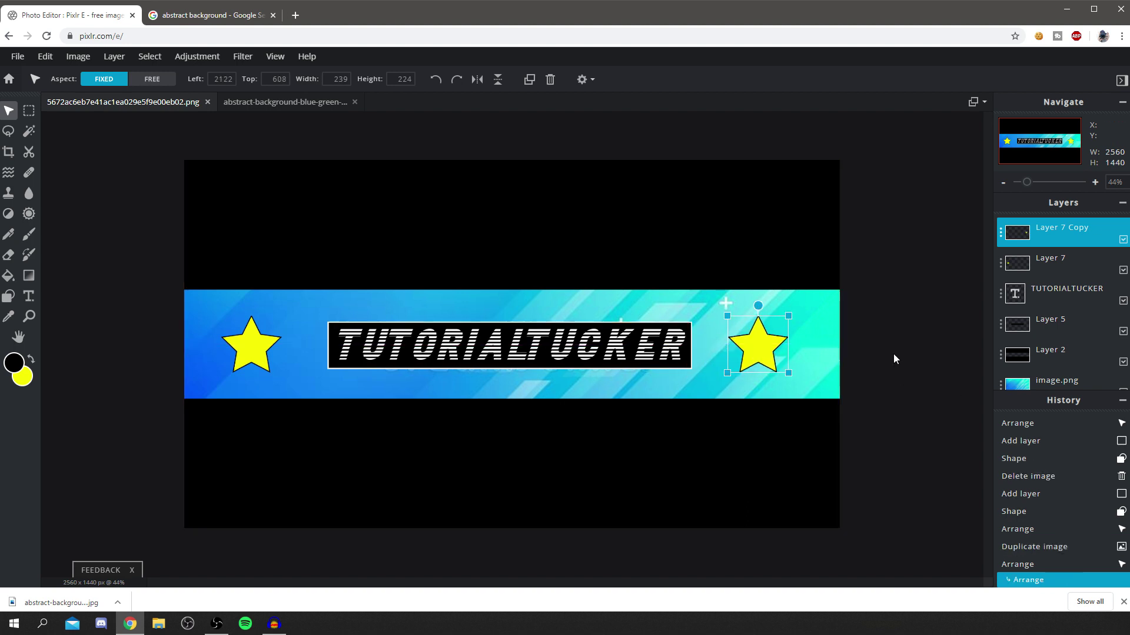
- Delete both yellow star layers, leaving TUTORIALTUCKER on top
{"action": "scroll", "coordinate": [769, 328], "scroll_direction": "down", "scroll_amount": 2}
{"action": "scroll", "coordinate": [635, 355], "scroll_direction": "down", "scroll_amount": 3}
{"action": "scroll", "coordinate": [647, 353], "scroll_direction": "up", "scroll_amount": 5}
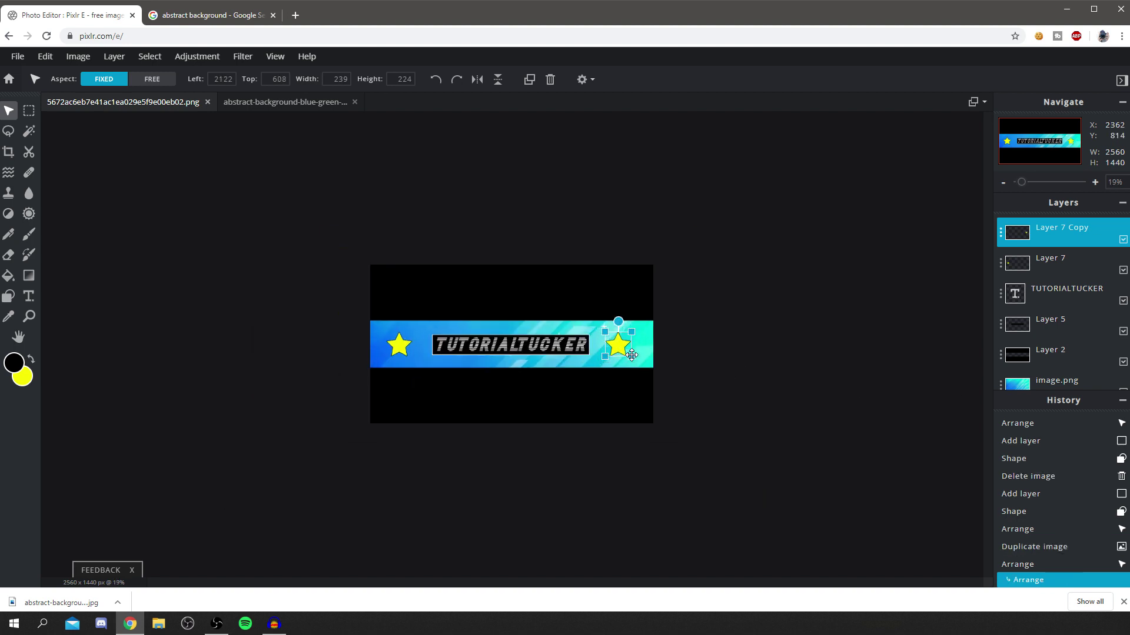
{"action": "key", "text": "Delete"}
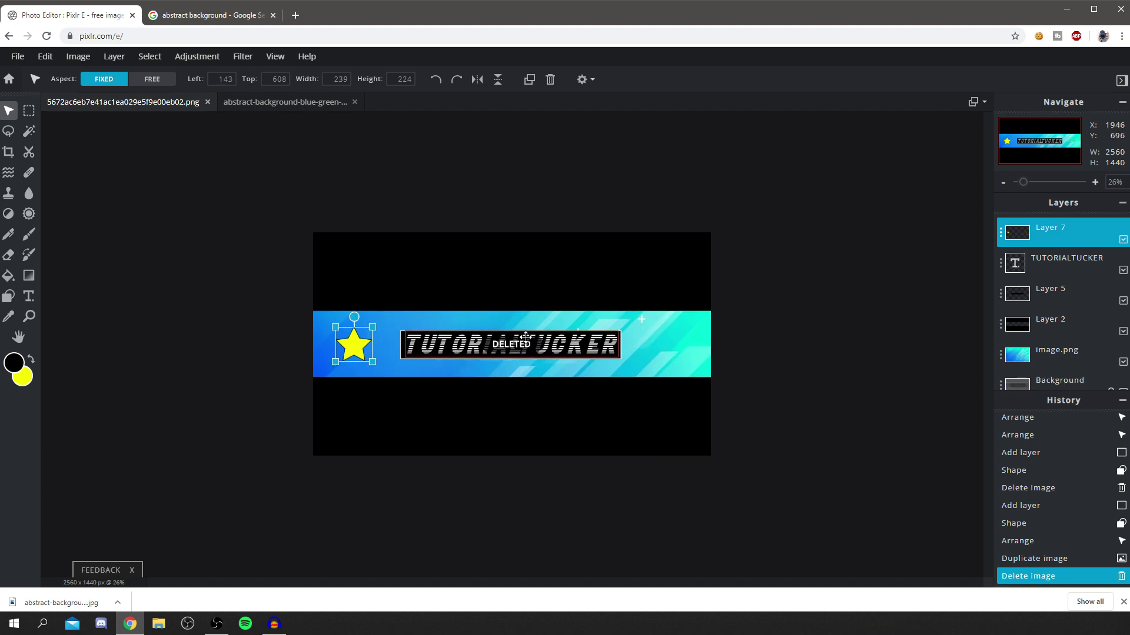
{"action": "key", "text": "Delete"}
{"action": "scroll", "coordinate": [281, 347], "scroll_direction": "up", "scroll_amount": 1}
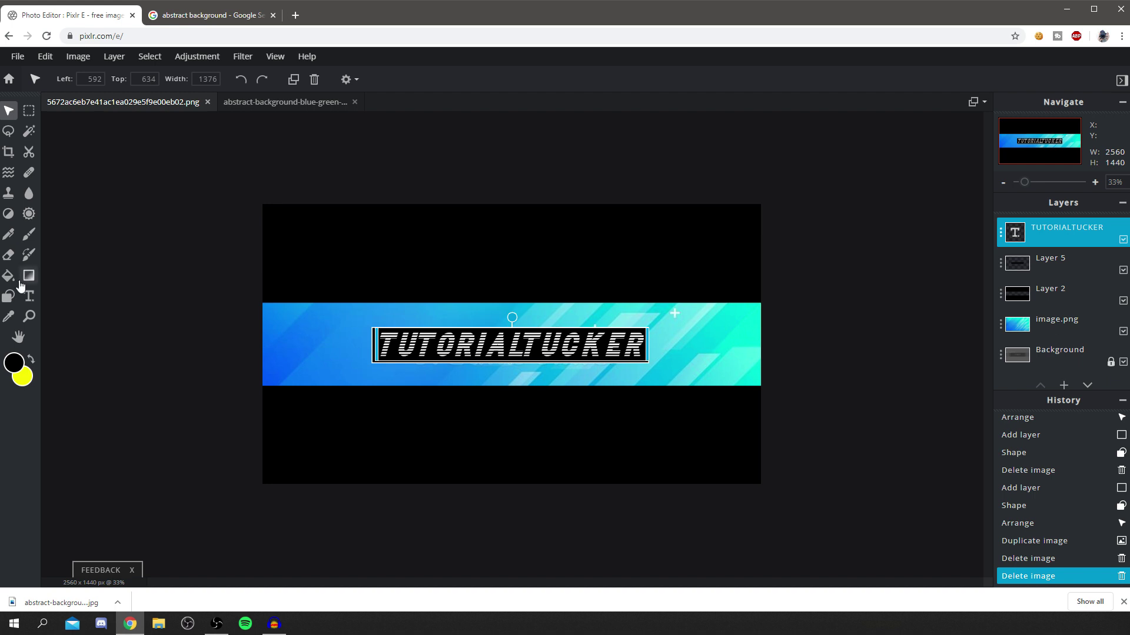
- Set the shape fill colour to blue
{"action": "left_click", "coordinate": [8, 295]}
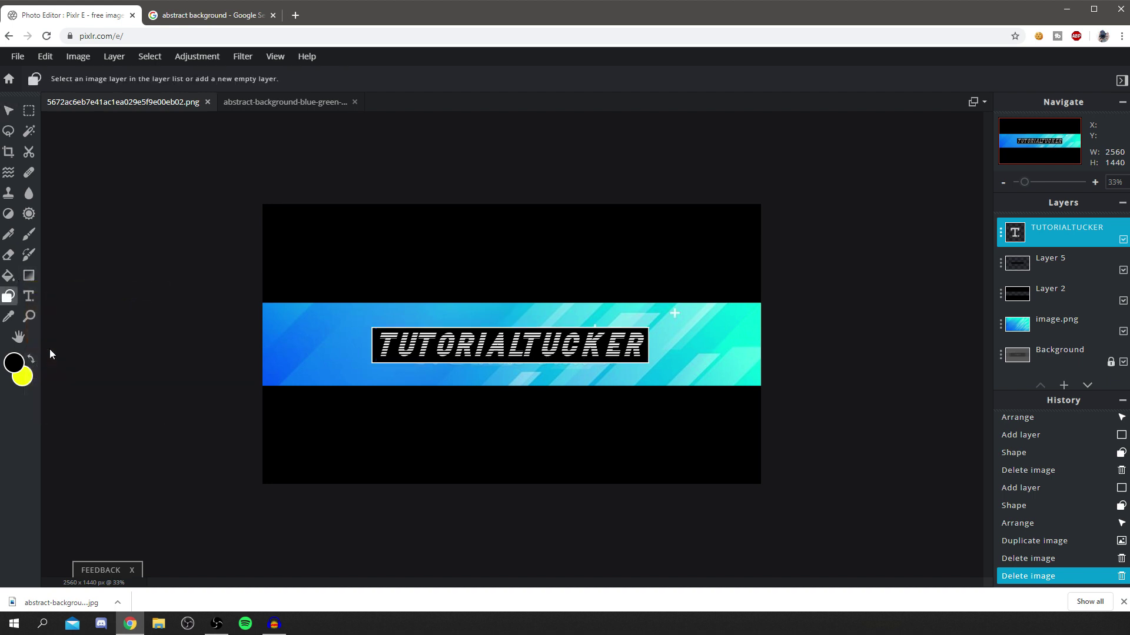
{"action": "left_click", "coordinate": [22, 375]}
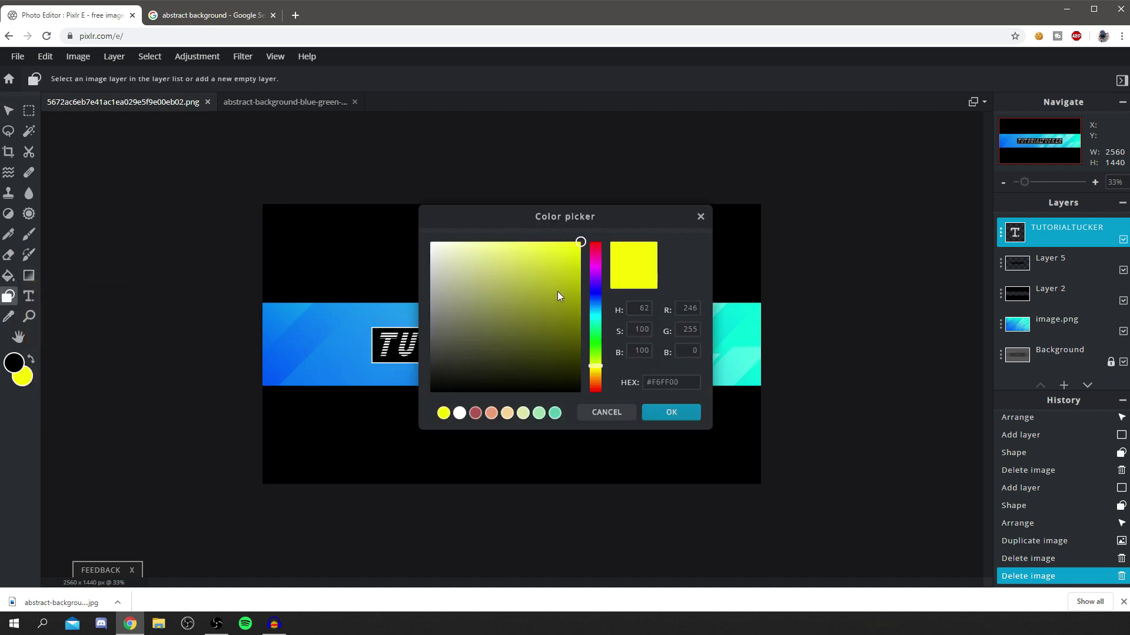
{"action": "left_click", "coordinate": [595, 293]}
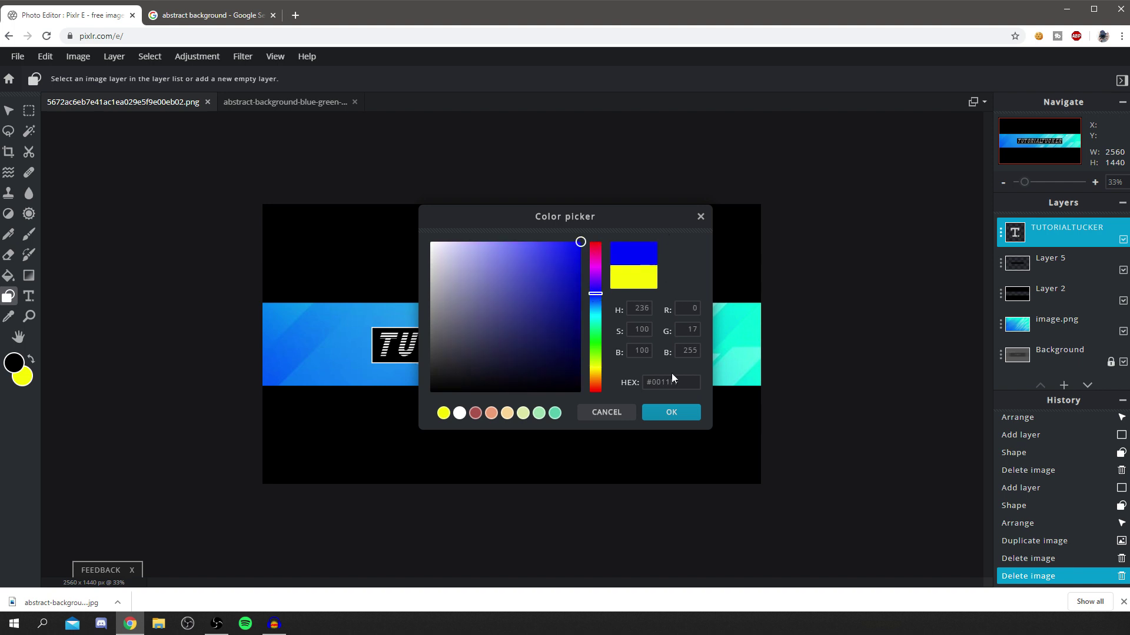
{"action": "left_click", "coordinate": [669, 424]}
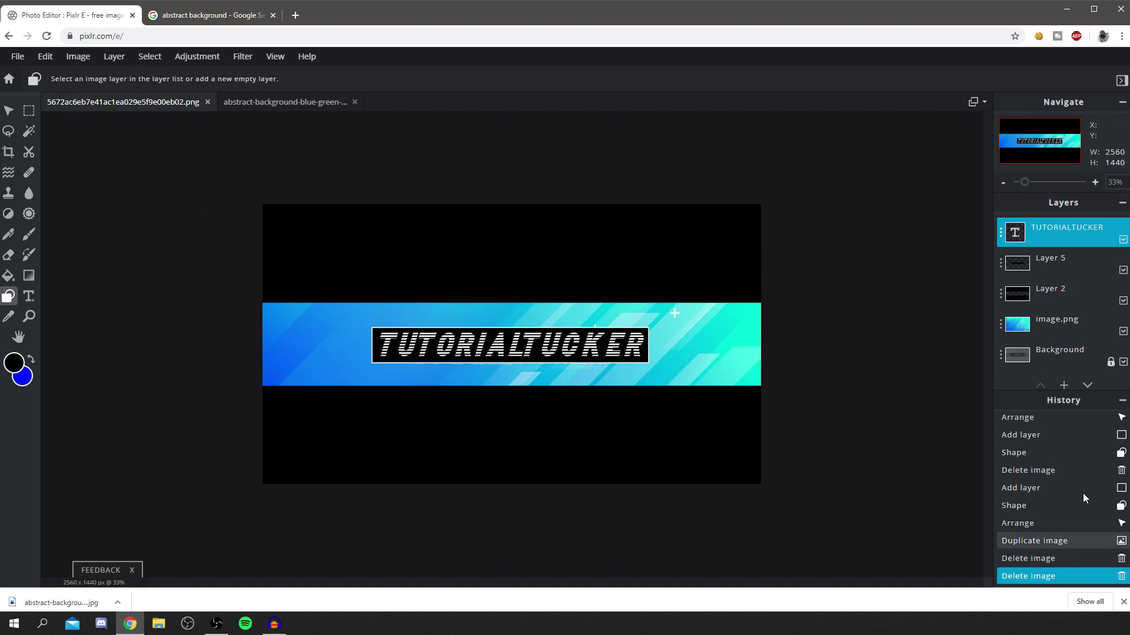
- Add a new empty layer and delete the accidental star drawn on it
{"action": "left_click", "coordinate": [1064, 385]}
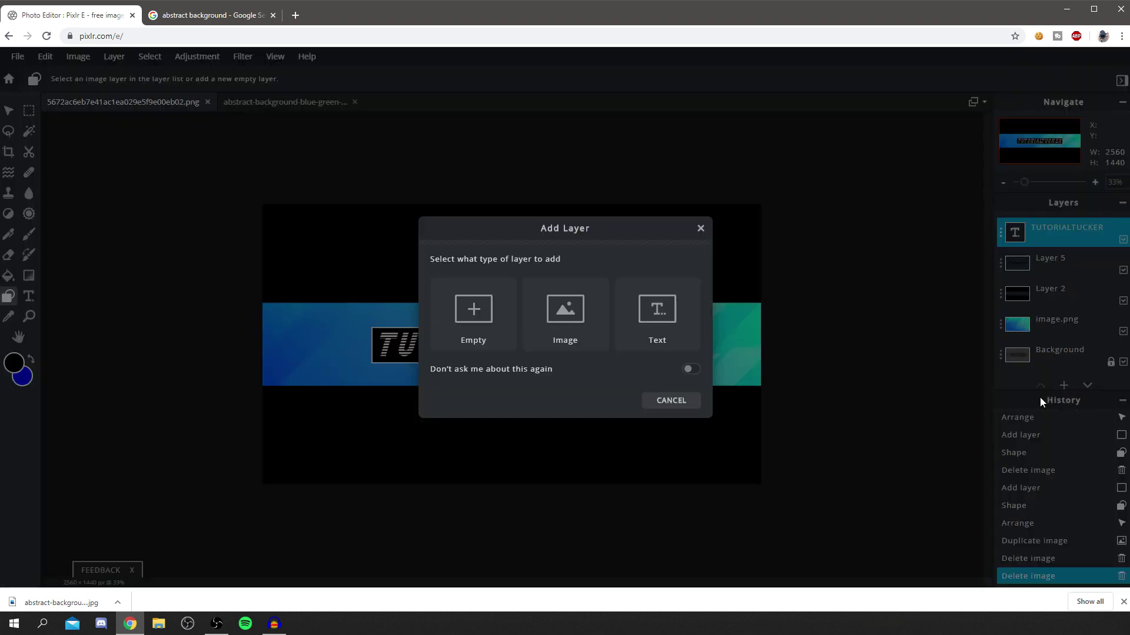
{"action": "left_click", "coordinate": [473, 312]}
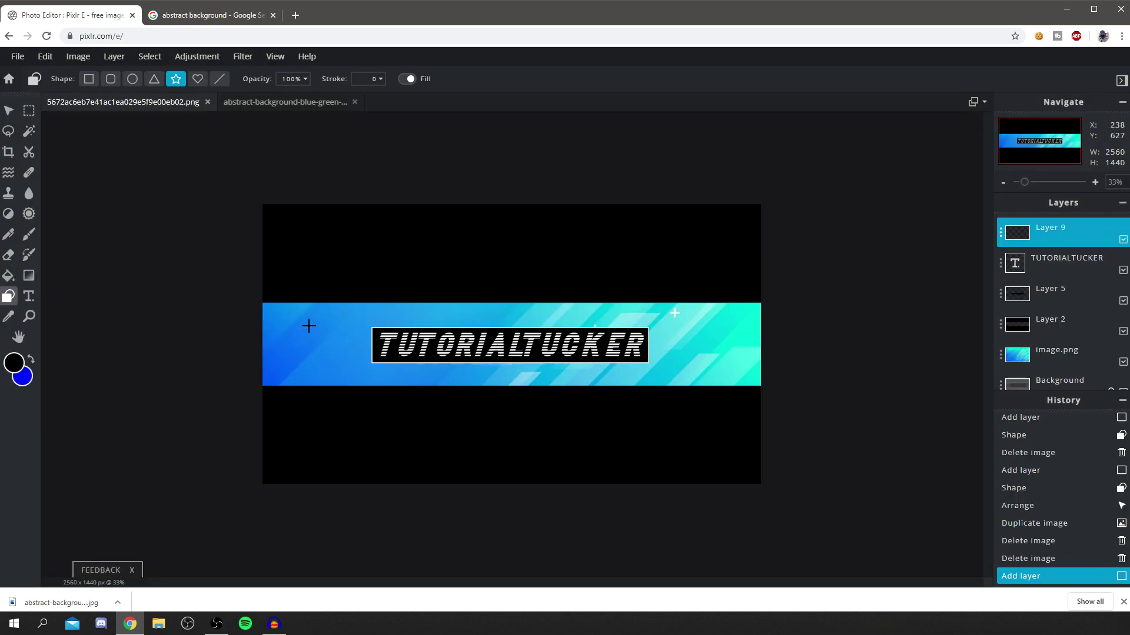
{"action": "mouse_move", "coordinate": [275, 335]}
{"action": "left_mouse_down"}
{"action": "mouse_move", "coordinate": [306, 346]}
{"action": "mouse_move", "coordinate": [285, 338]}
{"action": "left_mouse_up"}
{"action": "key", "text": "Delete"}
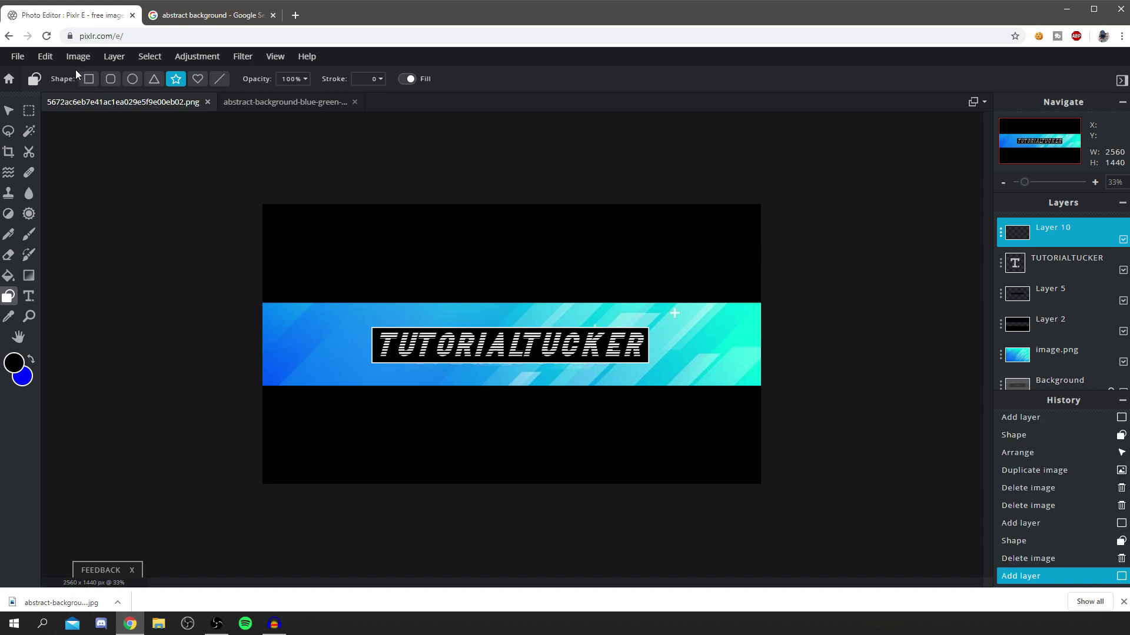
- Draw a thin-outlined blue rounded rectangle left of the title and centre it vertically
{"action": "left_click", "coordinate": [104, 80]}
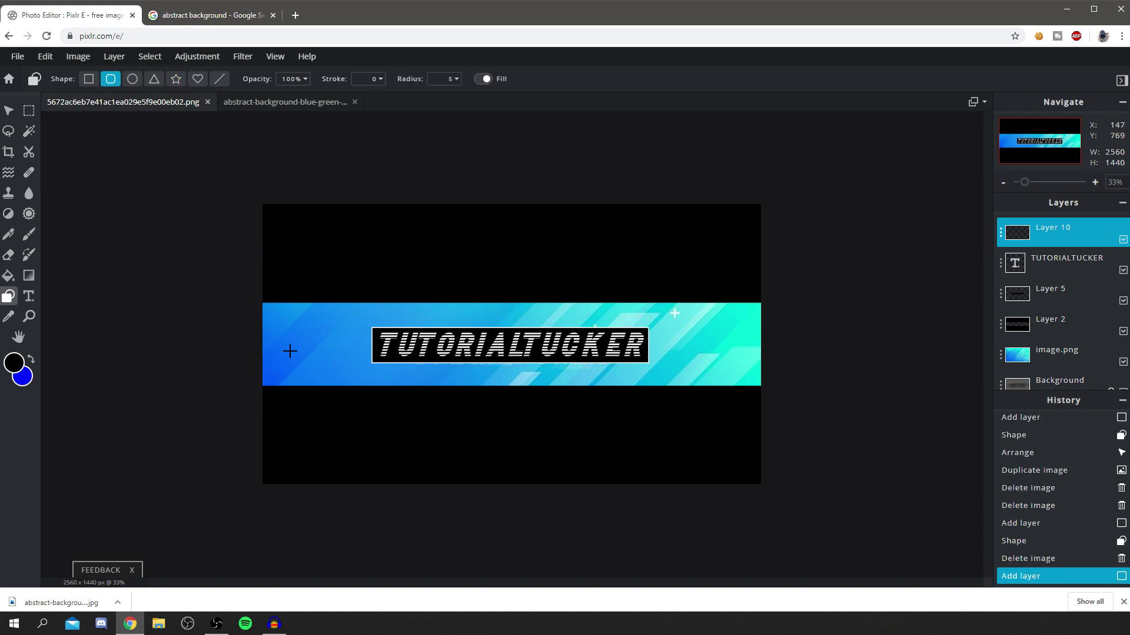
{"action": "left_click", "coordinate": [367, 86]}
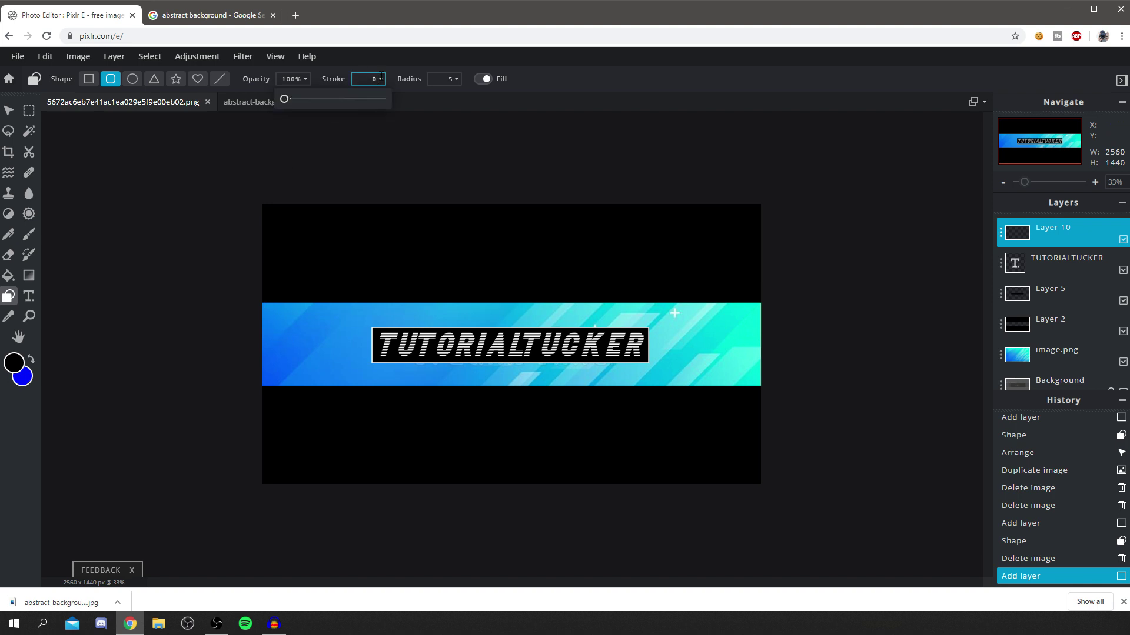
{"action": "left_click_drag", "start_coordinate": [285, 101], "coordinate": [292, 102]}
{"action": "mouse_move", "coordinate": [282, 342]}
{"action": "left_mouse_down"}
{"action": "mouse_move", "coordinate": [353, 374]}
{"action": "mouse_move", "coordinate": [365, 369]}
{"action": "left_mouse_up"}
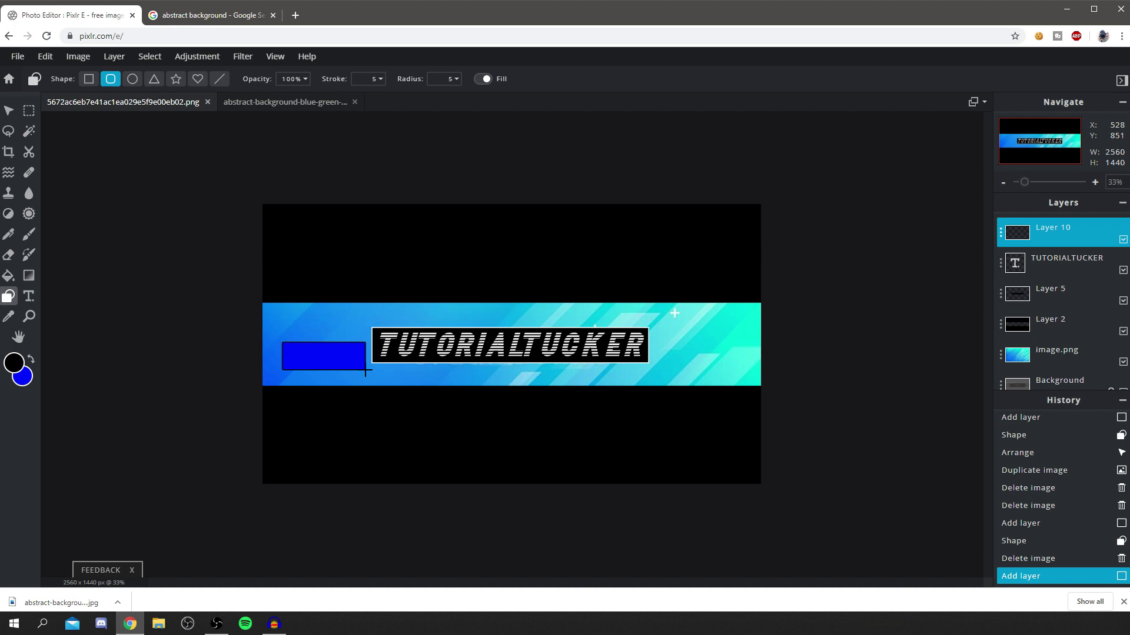
{"action": "left_click", "coordinate": [9, 110]}
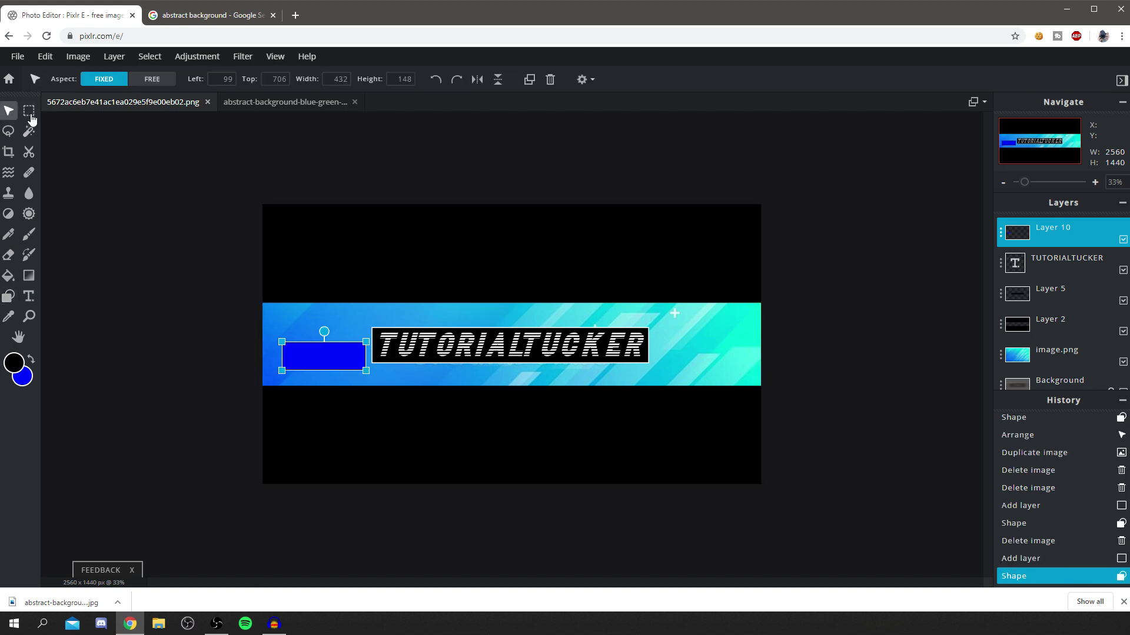
{"action": "left_click_drag", "start_coordinate": [312, 363], "coordinate": [328, 345]}
{"action": "left_click", "coordinate": [321, 368]}
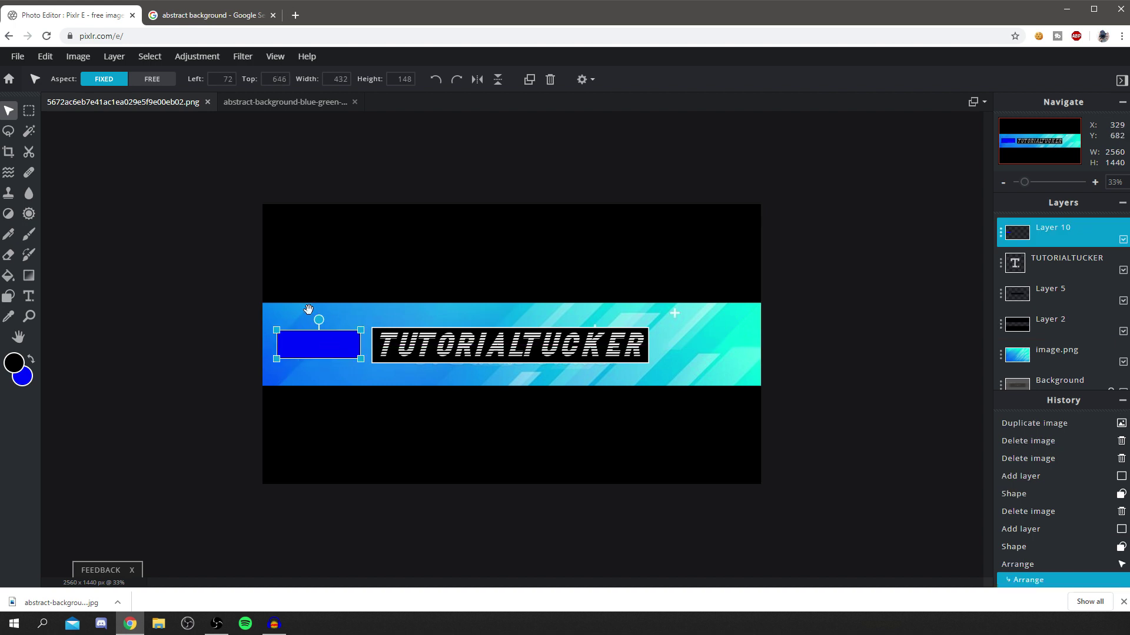
{"action": "left_click", "coordinate": [36, 300]}
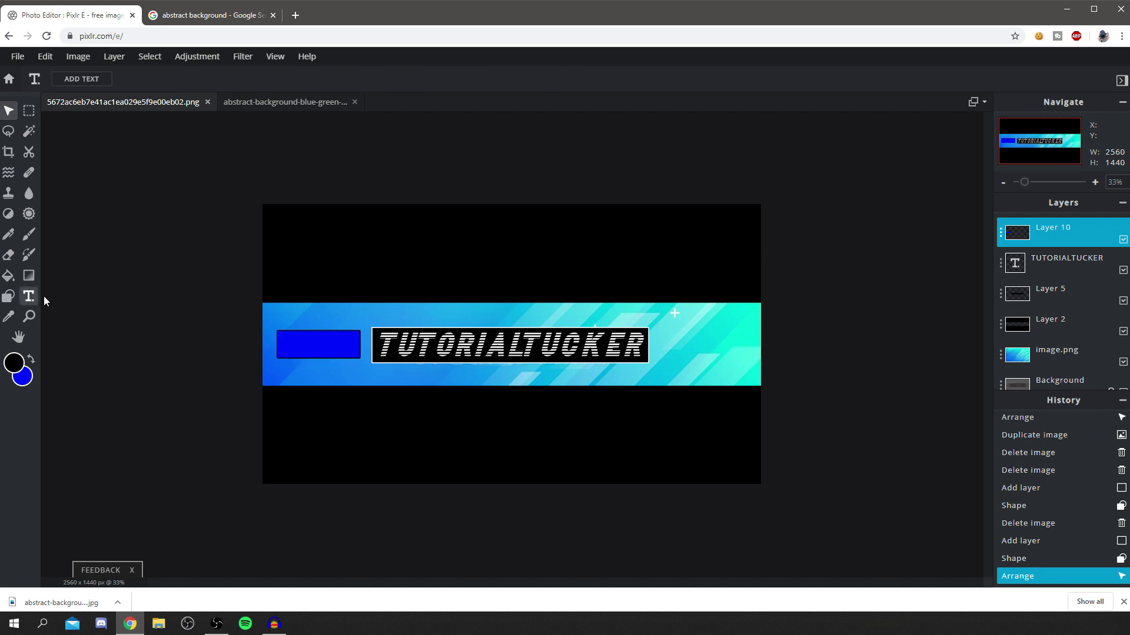
{"action": "left_click", "coordinate": [291, 346]}
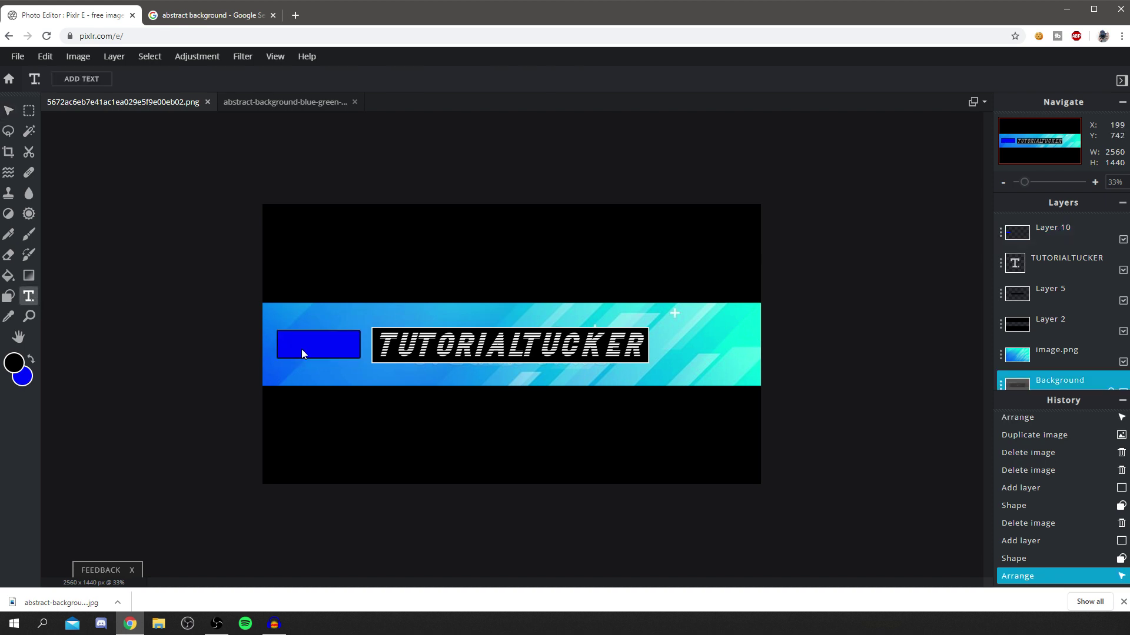
{"action": "key", "text": "g"}
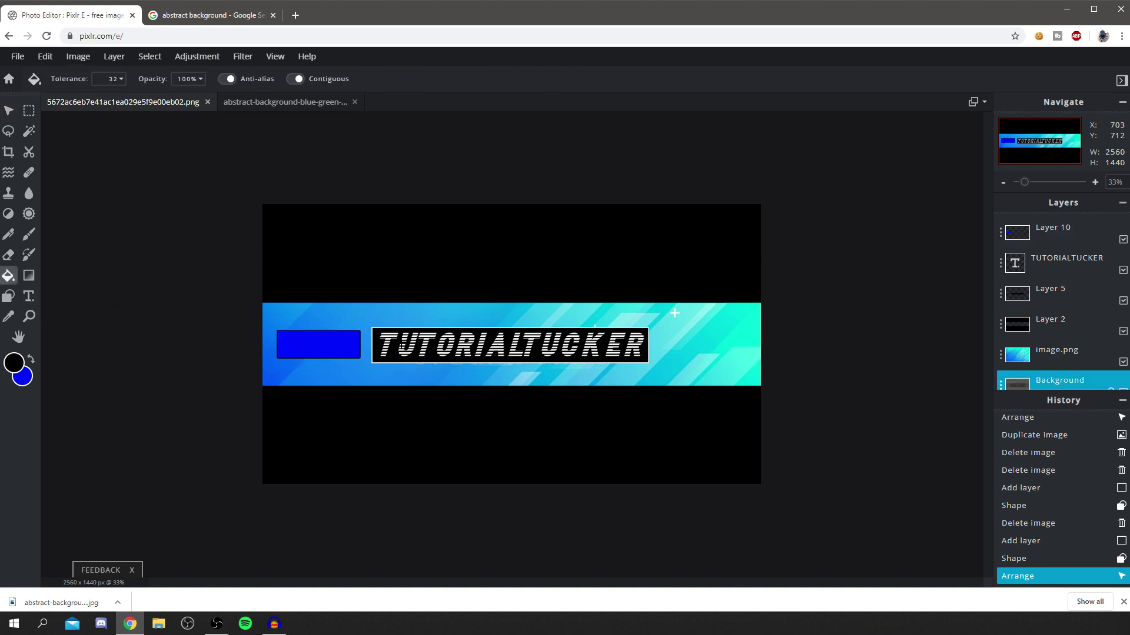
{"action": "key", "text": "t"}
{"action": "left_click", "coordinate": [402, 277]}
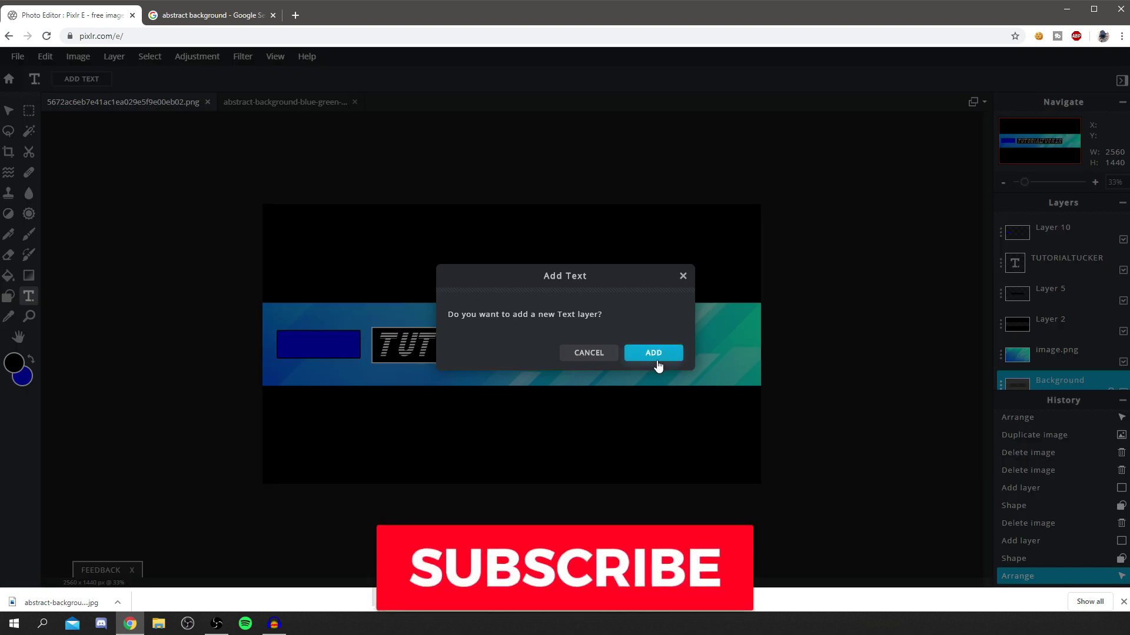
{"action": "left_click", "coordinate": [657, 354]}
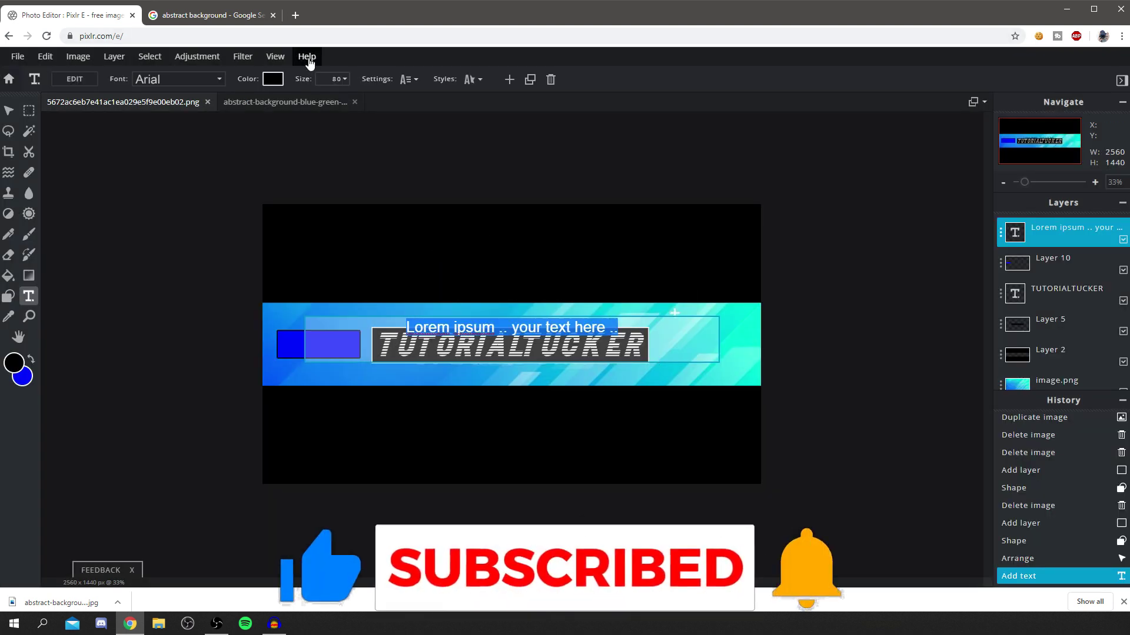
{"action": "type", "text": "@"}
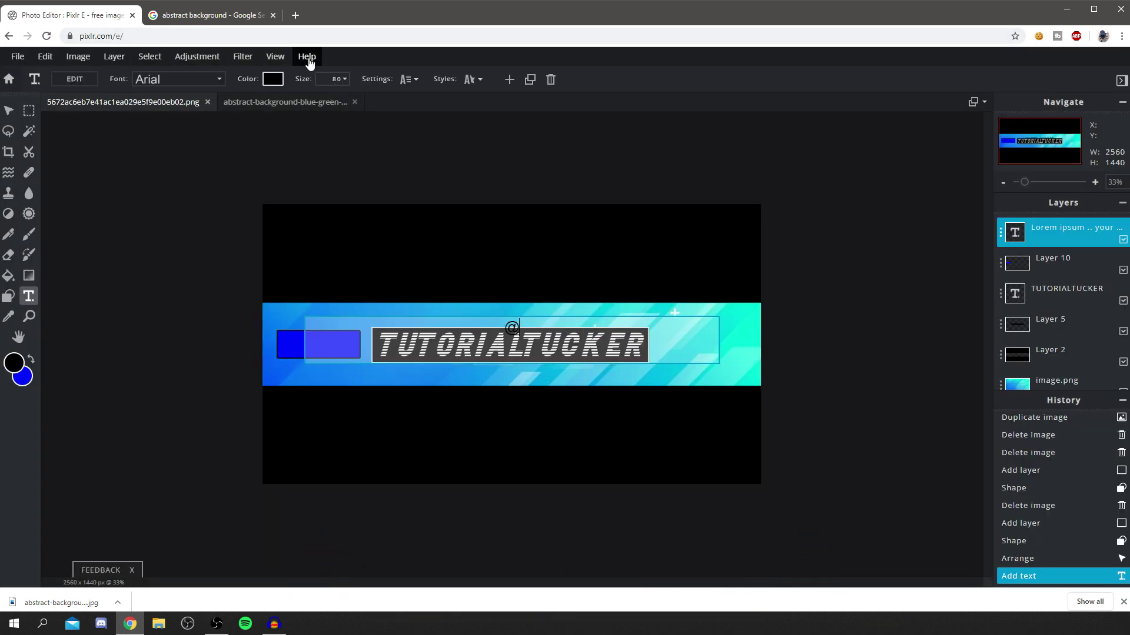
{"action": "type", "text": "TutorialTucker"}
{"action": "key", "text": "ctrl+a"}
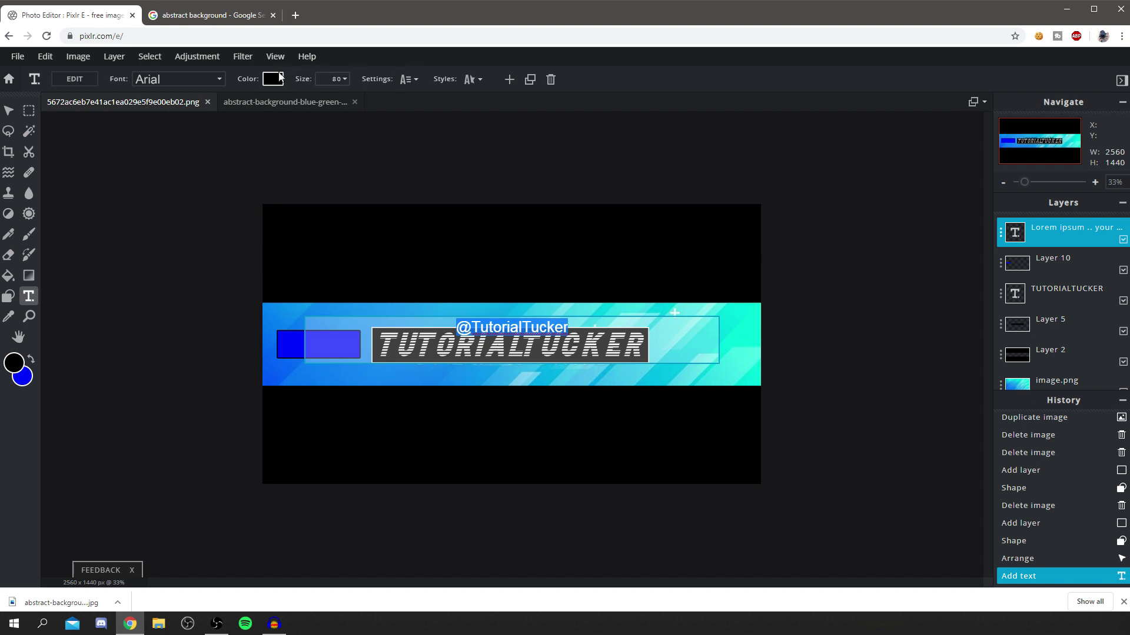
{"action": "left_click", "coordinate": [280, 76]}
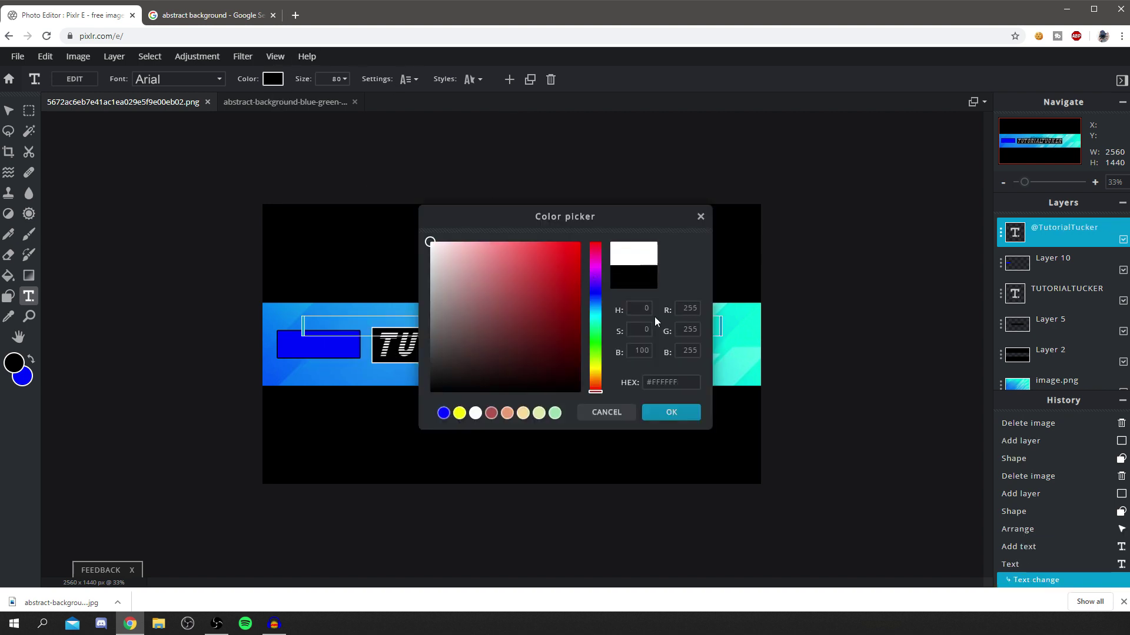
{"action": "left_click", "coordinate": [671, 413]}
{"action": "left_click_drag", "start_coordinate": [561, 331], "coordinate": [383, 349]}
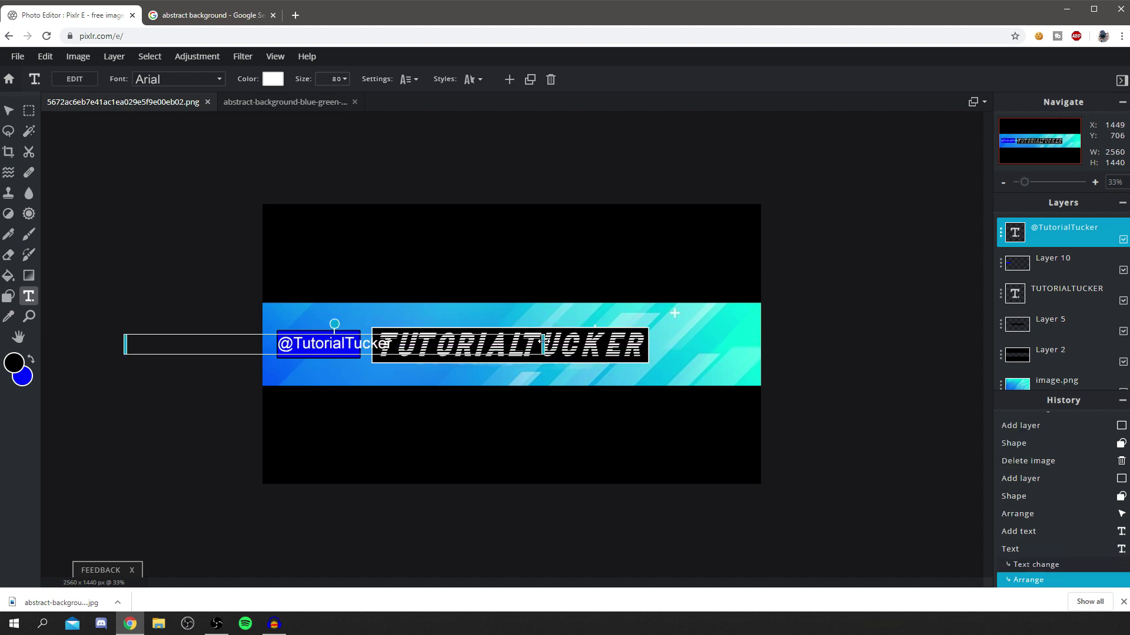
{"action": "left_click_drag", "start_coordinate": [541, 344], "coordinate": [412, 349]}
{"action": "left_click", "coordinate": [336, 83]}
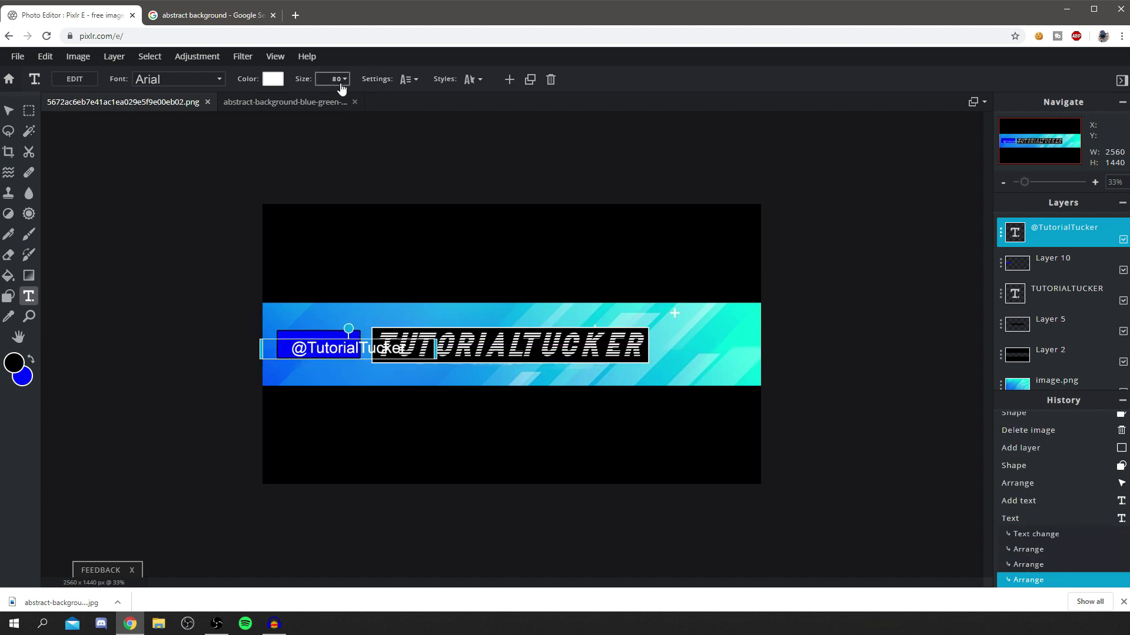
{"action": "left_click_drag", "start_coordinate": [259, 100], "coordinate": [254, 99]}
{"action": "left_click", "coordinate": [344, 346]}
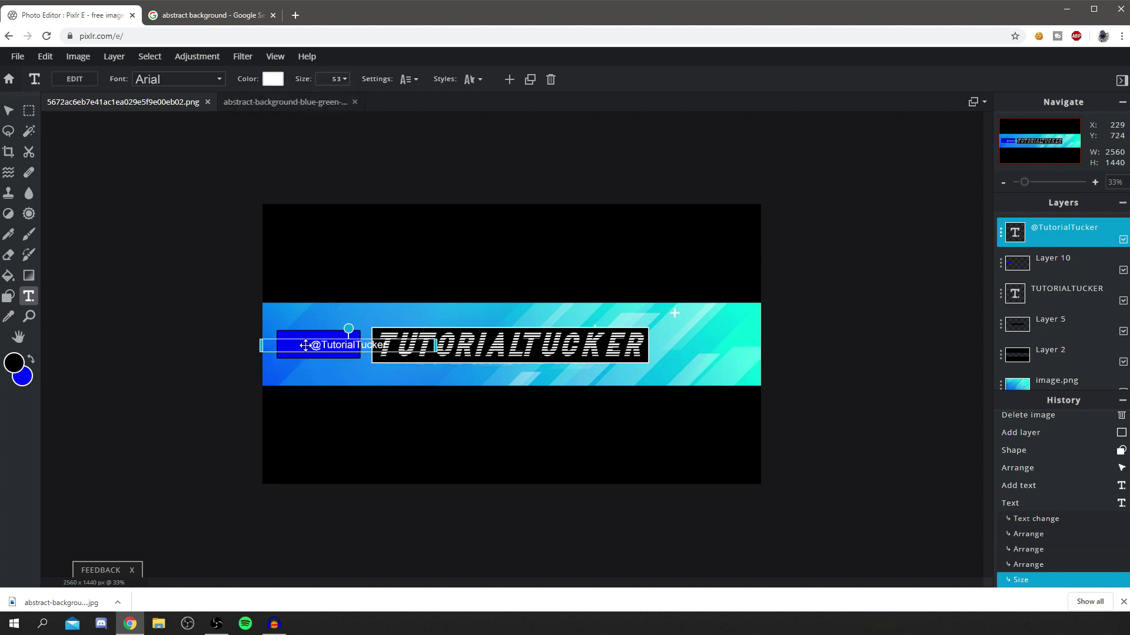
{"action": "left_click_drag", "start_coordinate": [361, 358], "coordinate": [331, 348]}
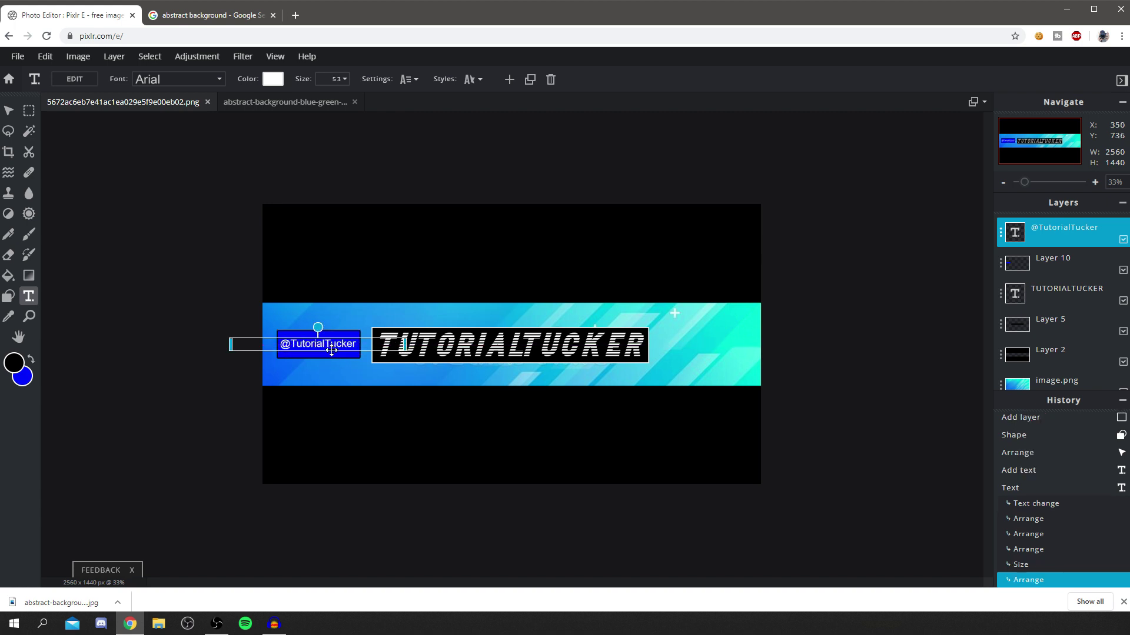
{"action": "left_click", "coordinate": [352, 392]}
{"action": "scroll", "coordinate": [465, 390], "scroll_direction": "down", "scroll_amount": 3}
{"action": "scroll", "coordinate": [464, 389], "scroll_direction": "up", "scroll_amount": 4}
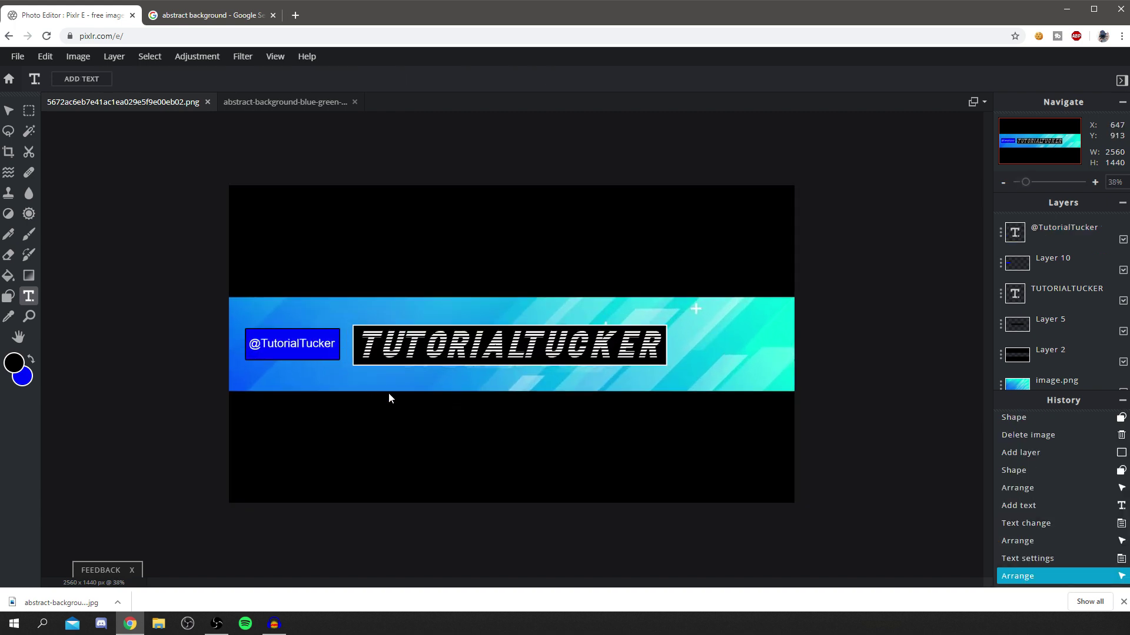
- Save the banner as youtubebanner.jpg at 100% JPG quality and download it
{"action": "left_click", "coordinate": [16, 56]}
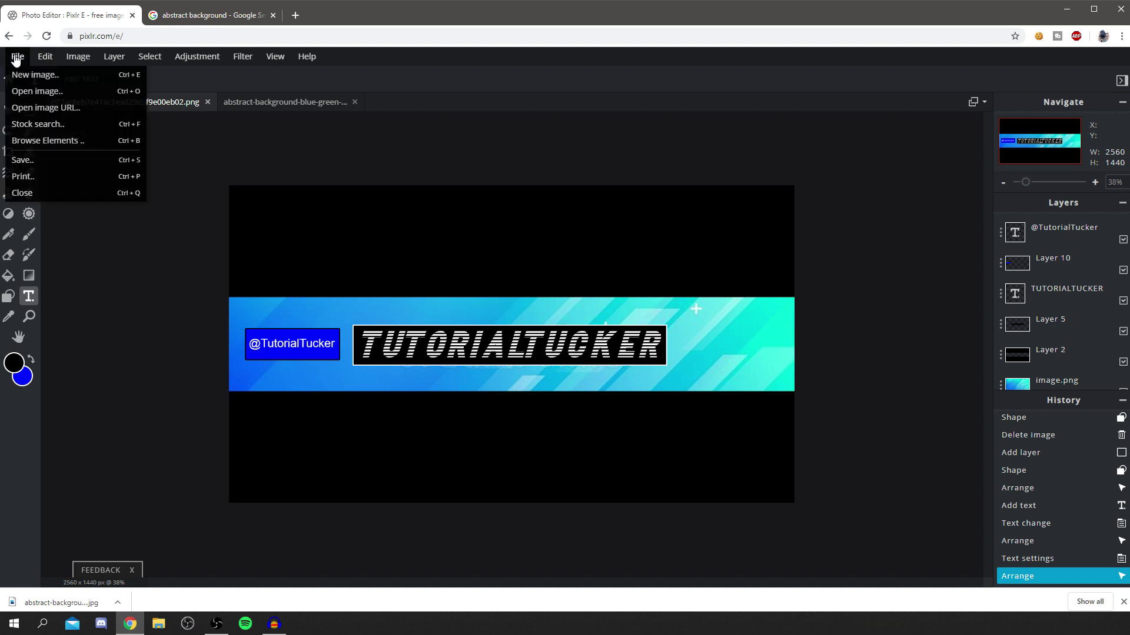
{"action": "mouse_move", "coordinate": [41, 59]}
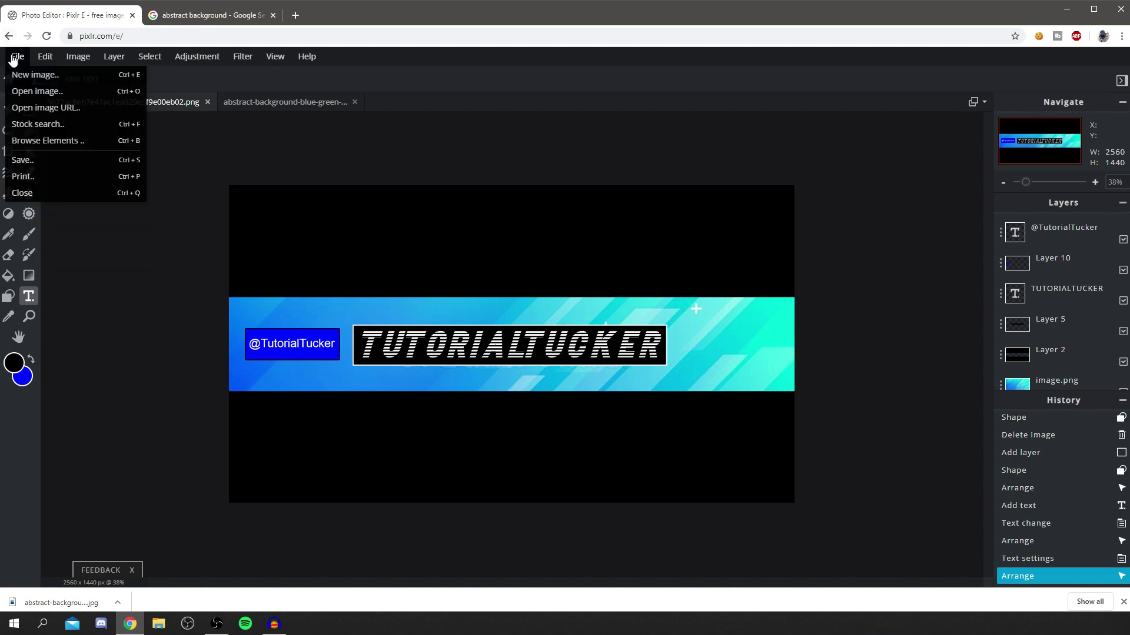
{"action": "left_click", "coordinate": [42, 167]}
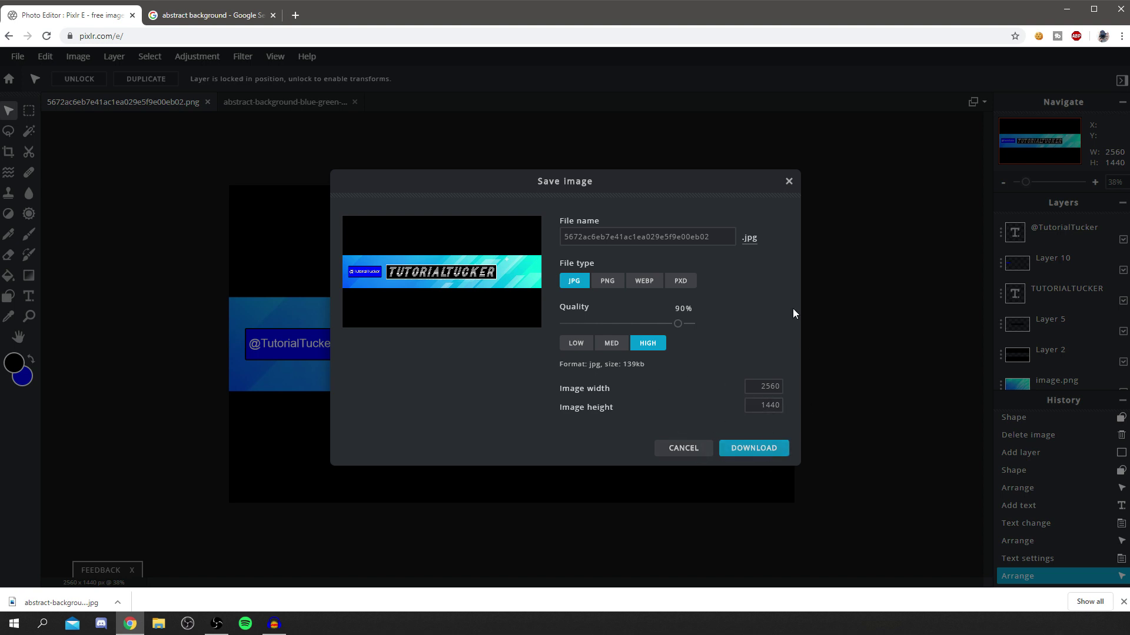
{"action": "double_click", "coordinate": [688, 237]}
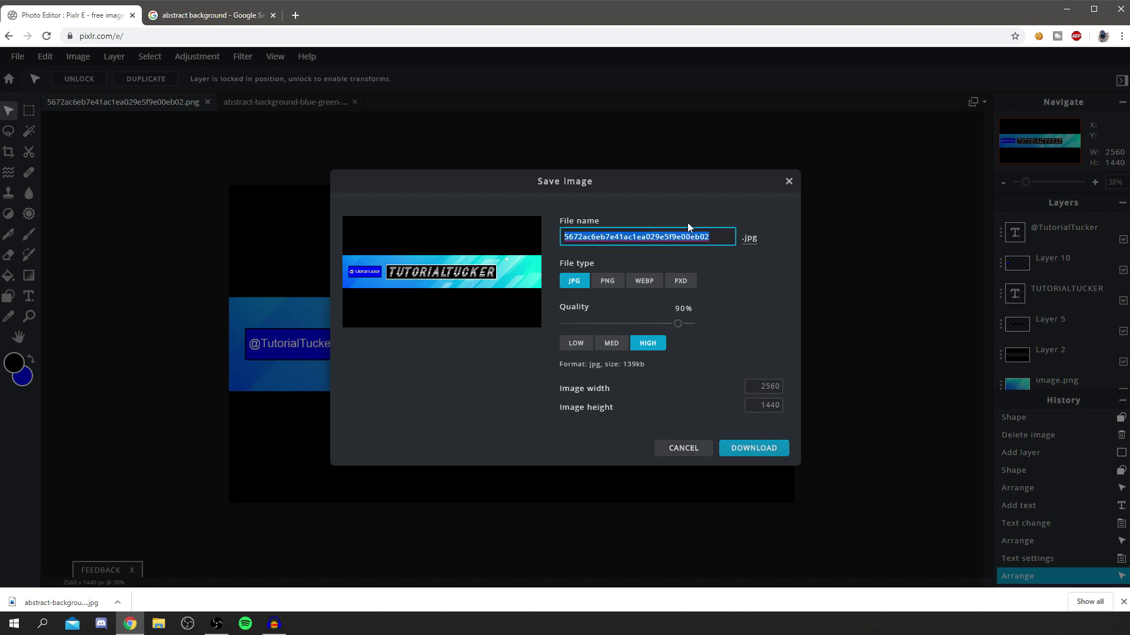
{"action": "type", "text": "youtubebanner"}
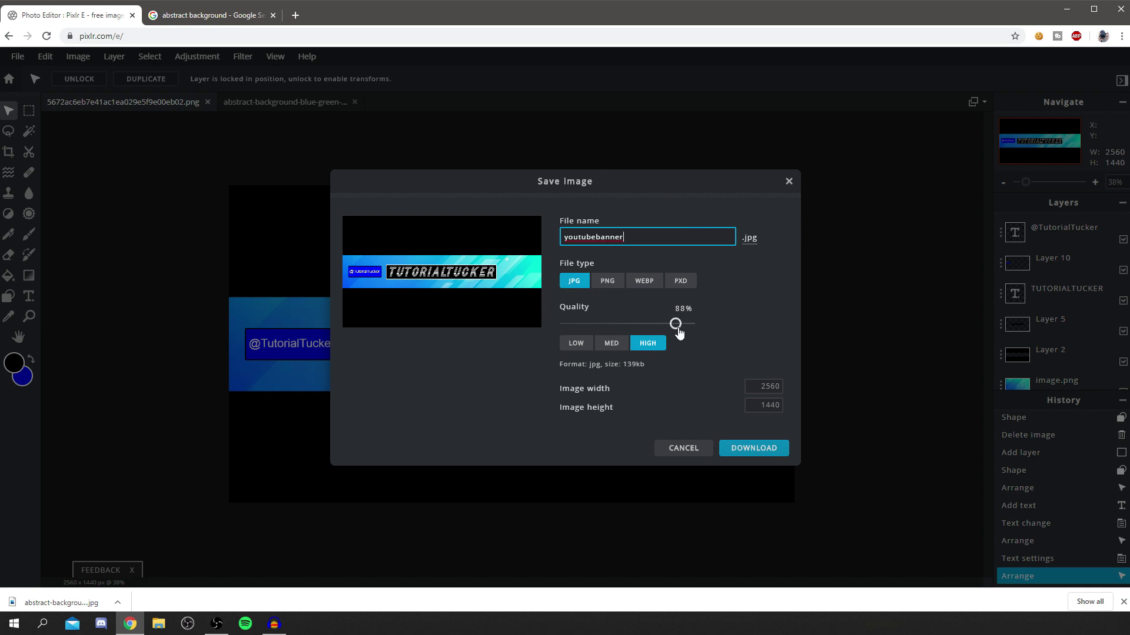
{"action": "left_click_drag", "start_coordinate": [676, 323], "coordinate": [725, 330]}
{"action": "left_click", "coordinate": [771, 450]}
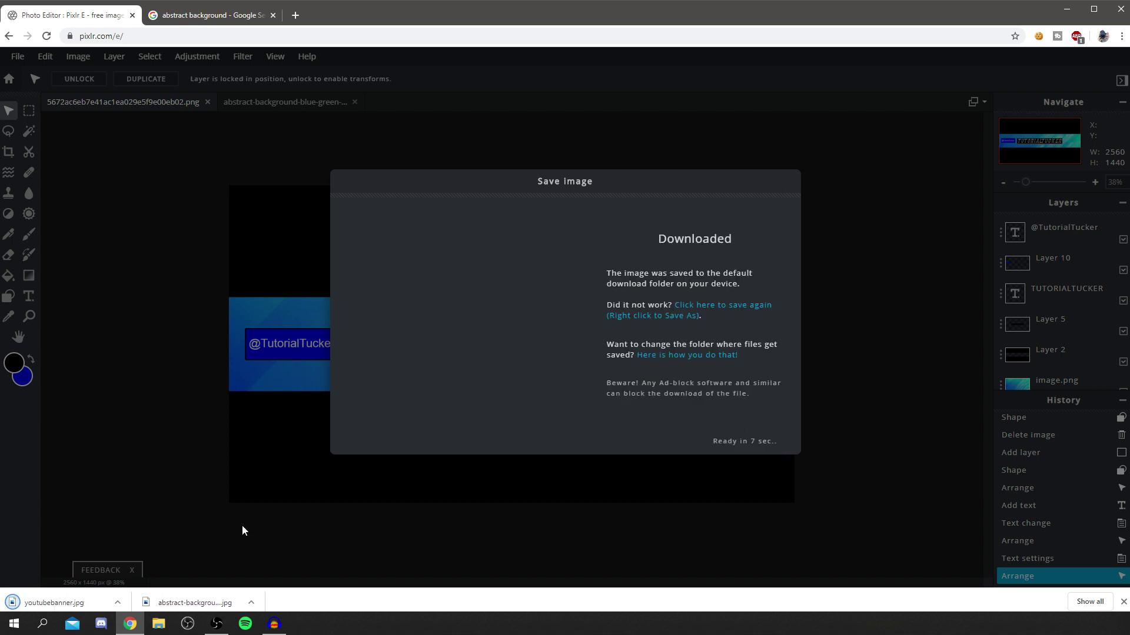
{"action": "left_click", "coordinate": [64, 597]}
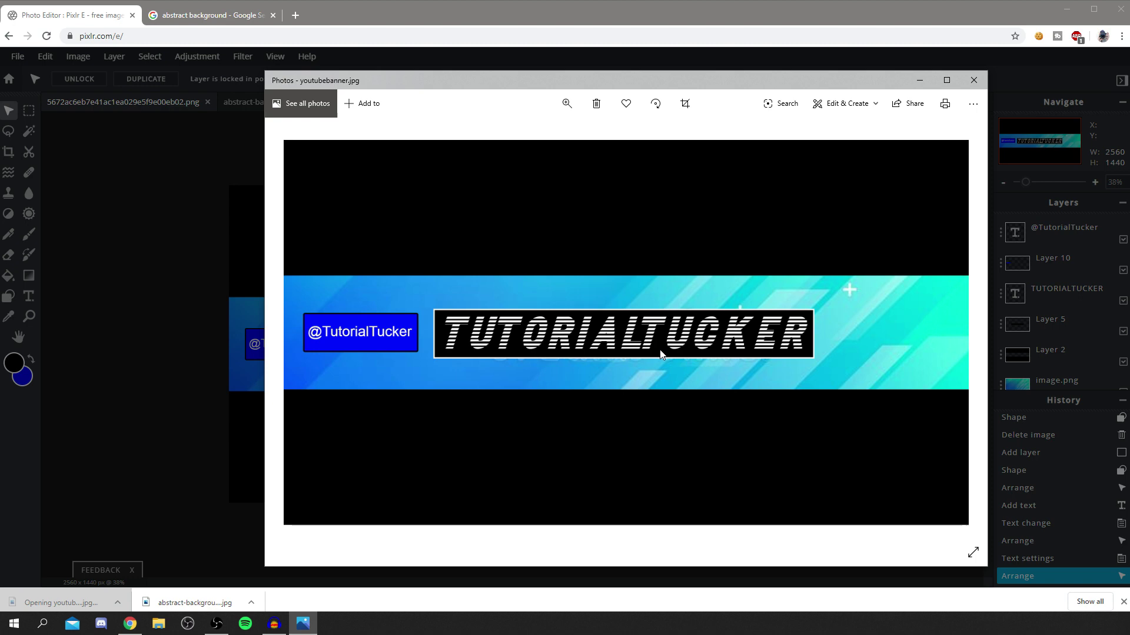
{"action": "left_click", "coordinate": [973, 80]}
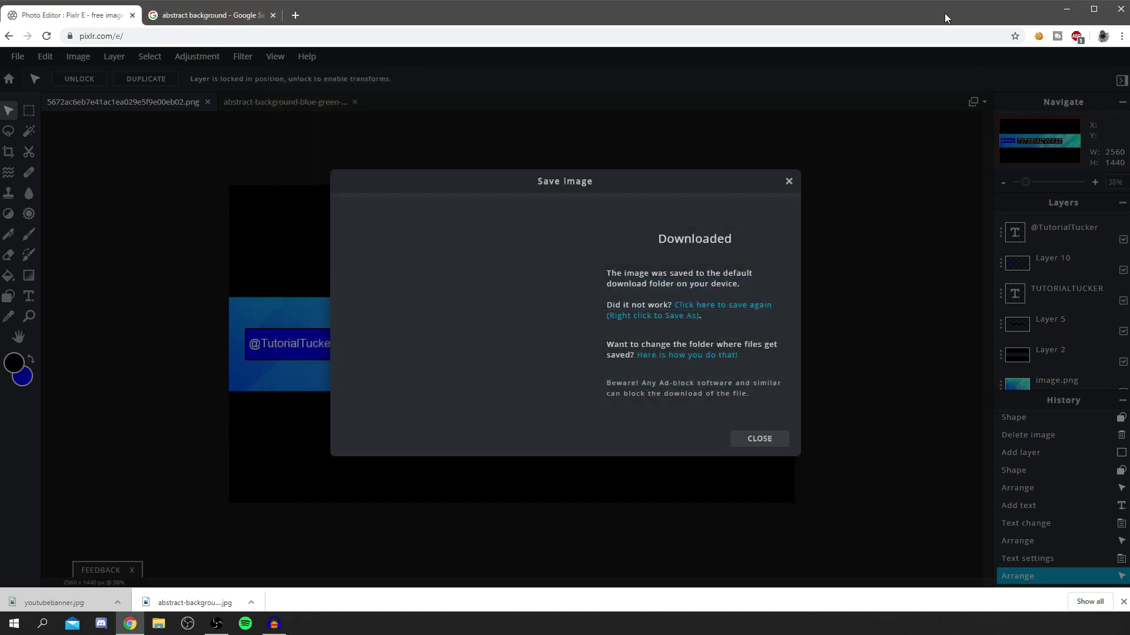